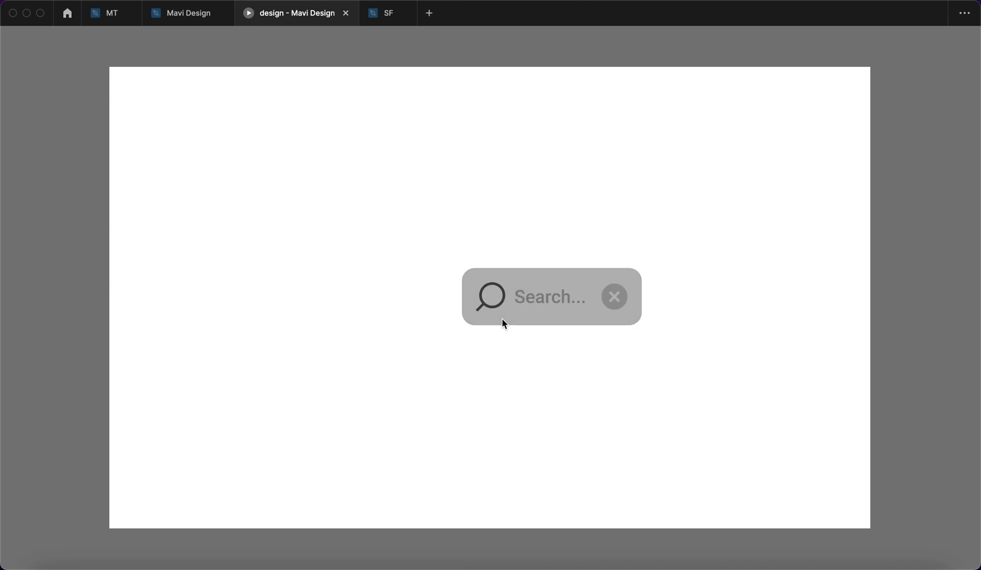
# Step: Preview the search bar prototype by repeatedly collapsing it with the close icon and expanding it with the magnifier
pyautogui.click(723, 297)
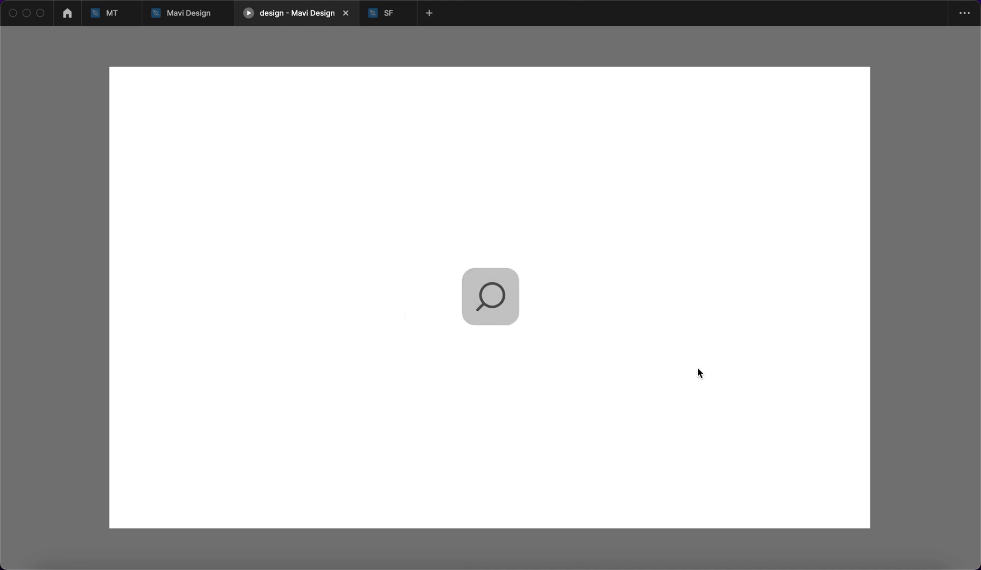
pyautogui.click(465, 287)
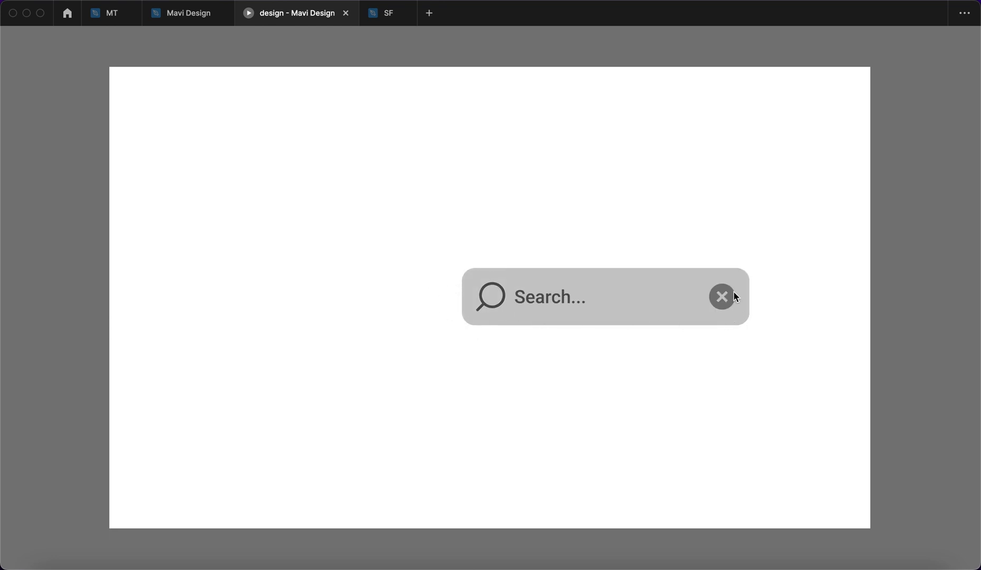
pyautogui.click(722, 300)
pyautogui.click(498, 306)
pyautogui.click(719, 299)
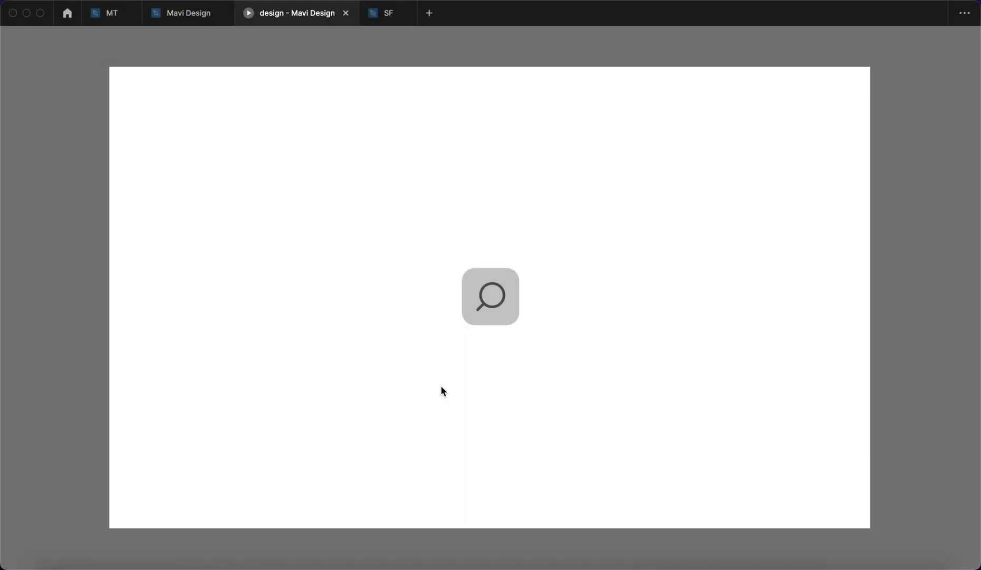
pyautogui.click(491, 316)
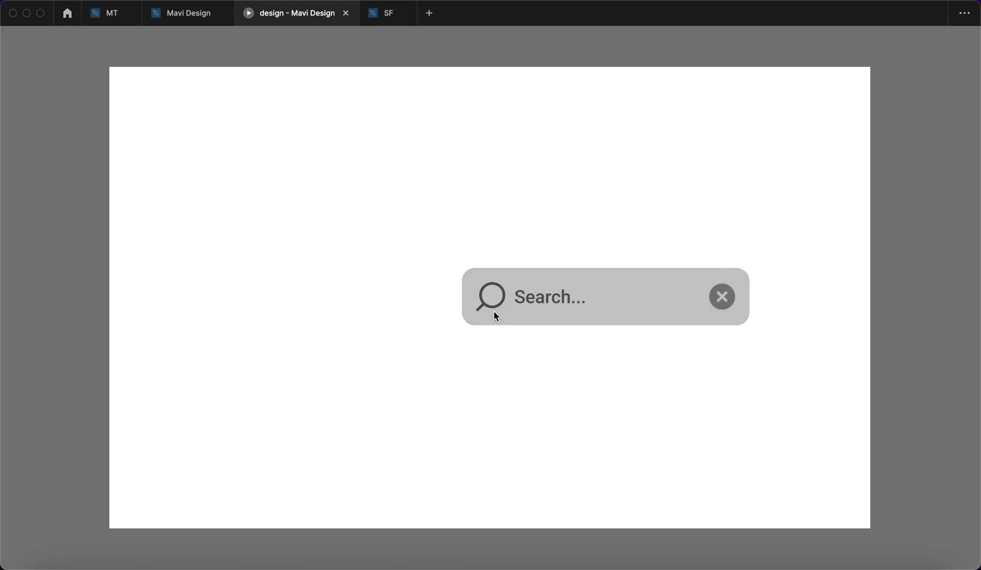
pyautogui.click(718, 296)
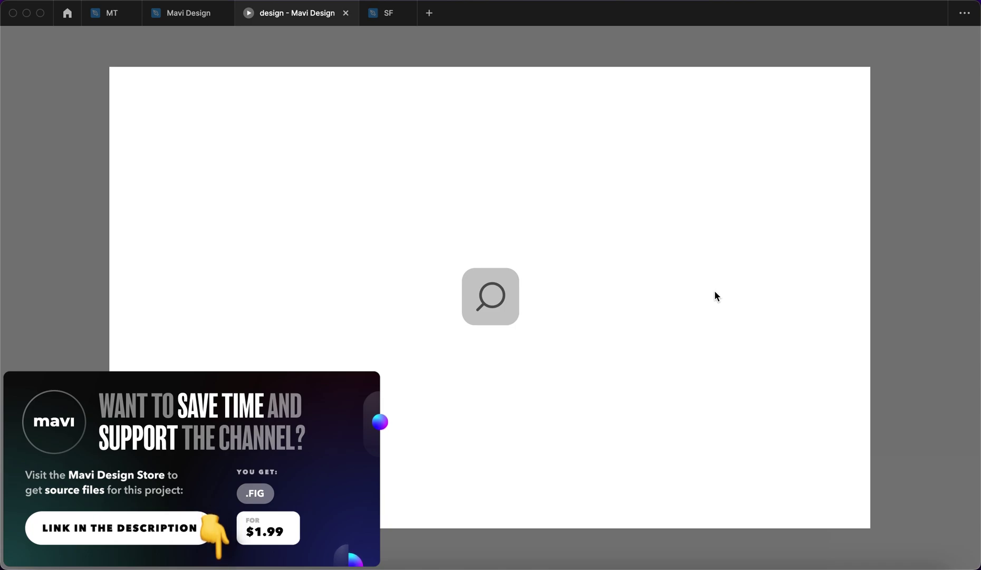
pyautogui.click(482, 313)
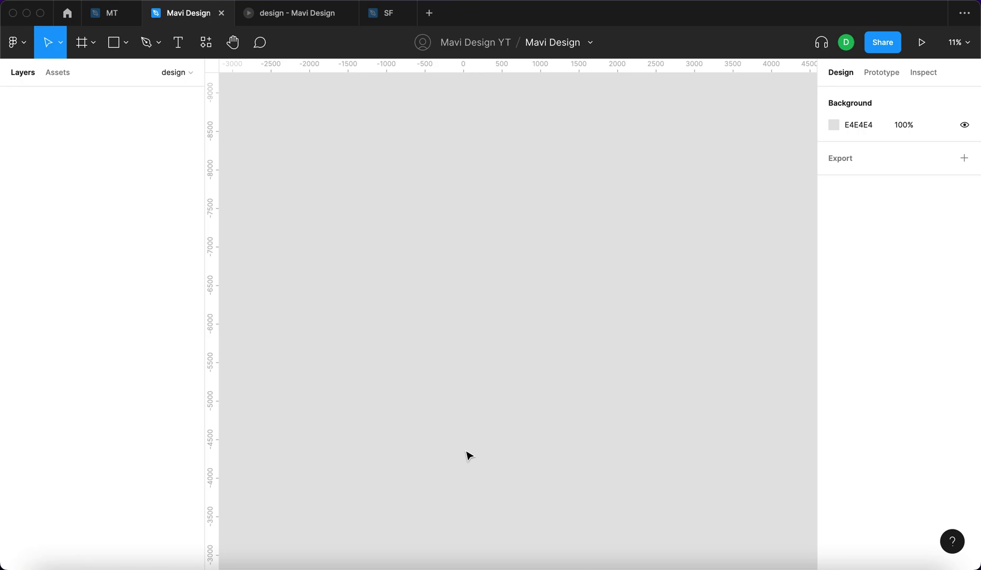
# Step: Place a 100 × 100 circle on the design canvas of the Mavi Design file and replace its fill with a 000000 stroke
pyautogui.press('o')
pyautogui.click(551, 260)
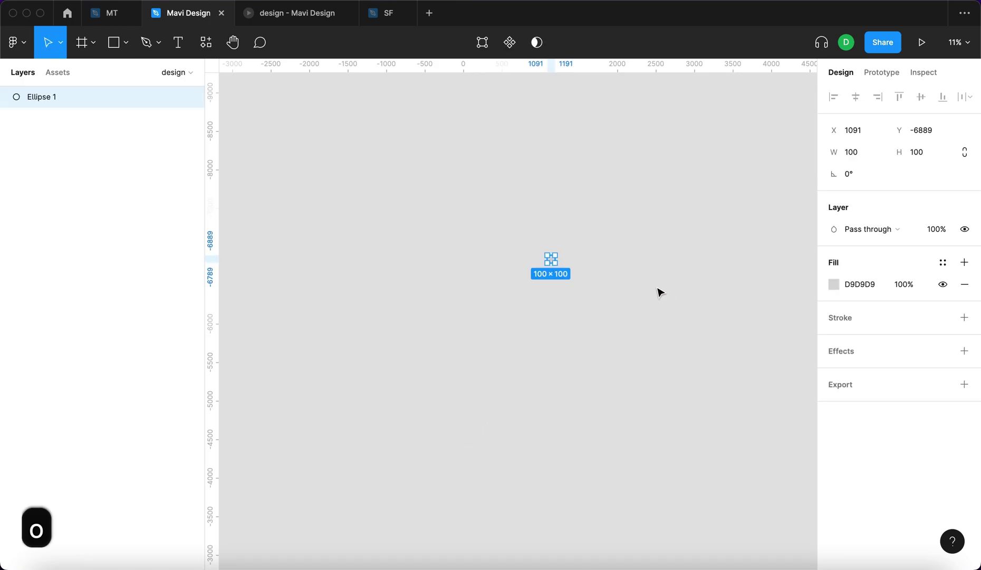
pyautogui.scroll(5, 574, 273)
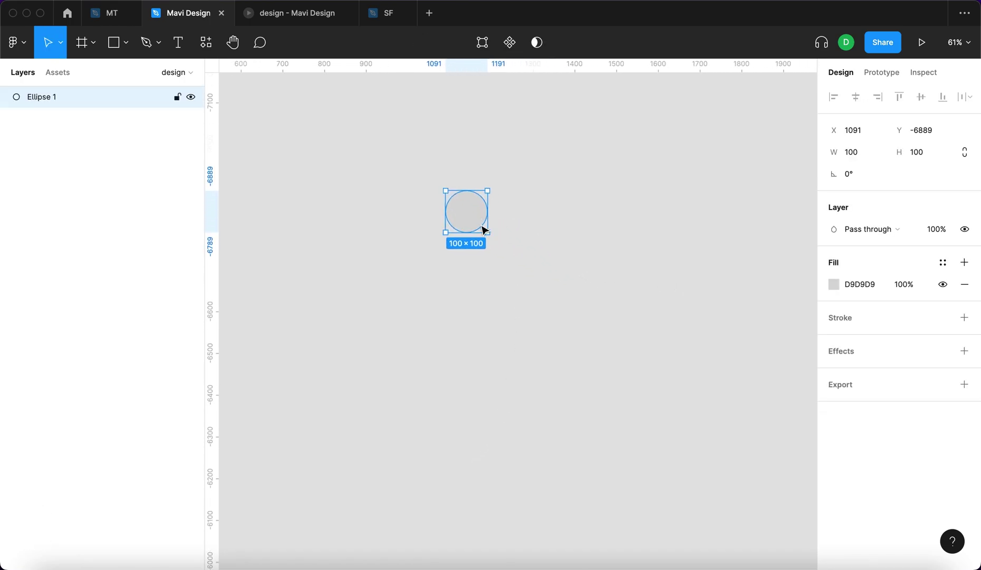
pyautogui.moveTo(484, 230); pyautogui.dragTo(572, 271)
pyautogui.click(965, 284)
pyautogui.click(964, 295)
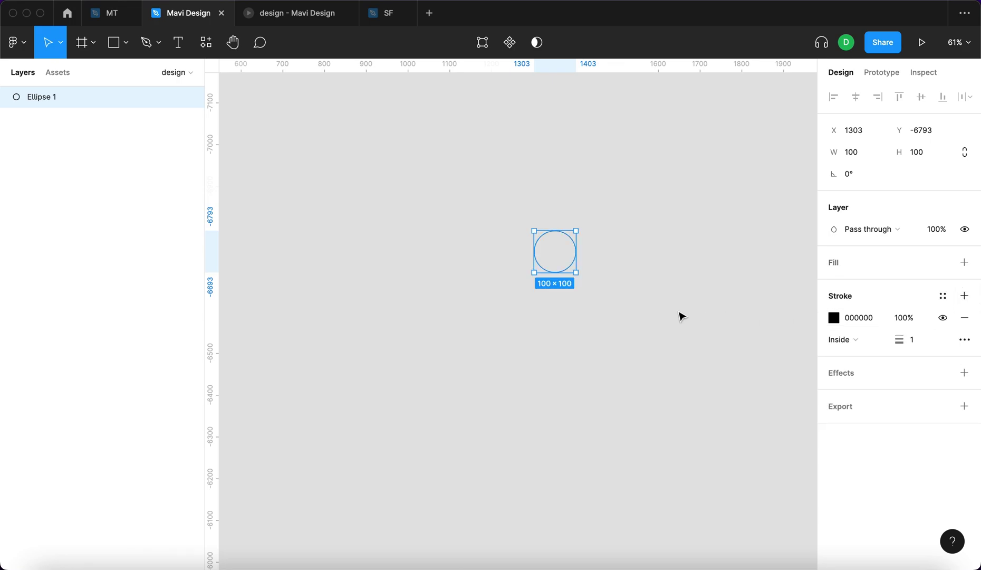
# Step: Set the circle's stroke width to 2 and its stroke alignment to Center
pyautogui.scroll(5, 564, 261)
pyautogui.click(911, 339)
pyautogui.press('Up')
pyautogui.press('Up')
pyautogui.press('Up')
pyautogui.press('Up')
pyautogui.press('Up')
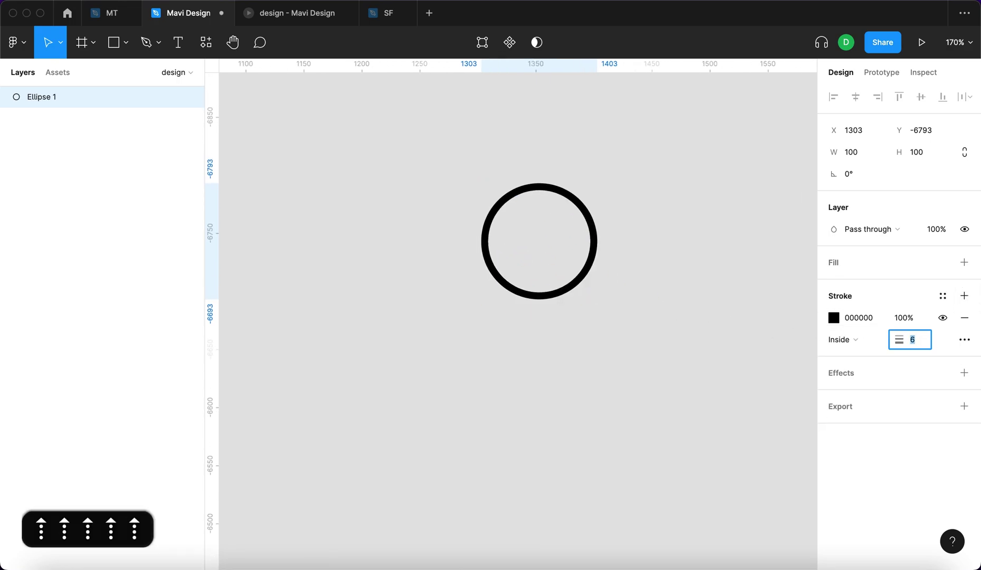
pyautogui.press('Down')
pyautogui.press('Down')
pyautogui.press('Down')
pyautogui.press('Down')
pyautogui.click(842, 339)
pyautogui.click(839, 323)
# Step: Shrink the circle to 18 × 18
pyautogui.moveTo(595, 298)
pyautogui.mouseDown()
pyautogui.moveTo(538, 220)
pyautogui.moveTo(502, 206)
pyautogui.mouseUp()
pyautogui.scroll(10, 484, 195)
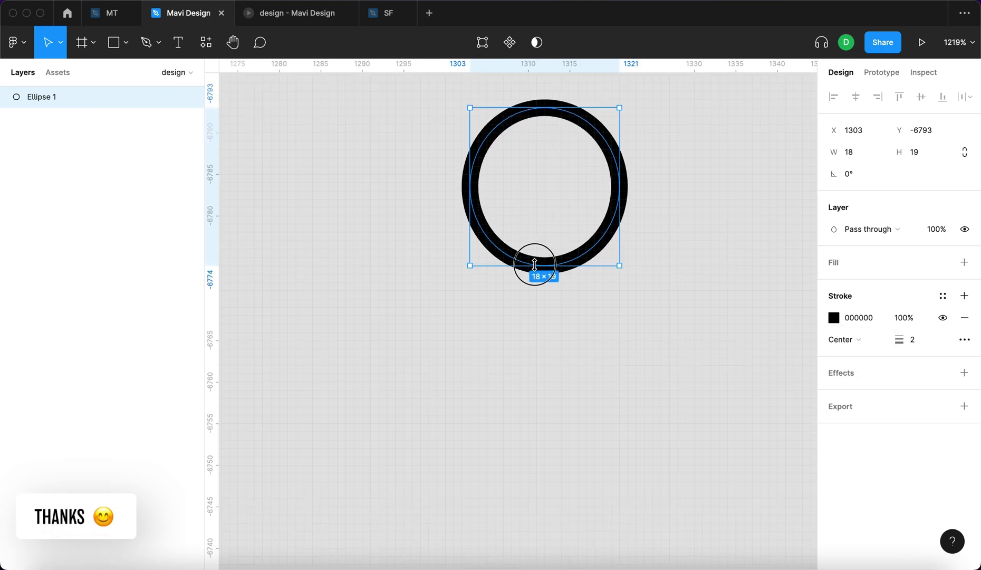
pyautogui.click(538, 306)
pyautogui.scroll(2, 230, 213)
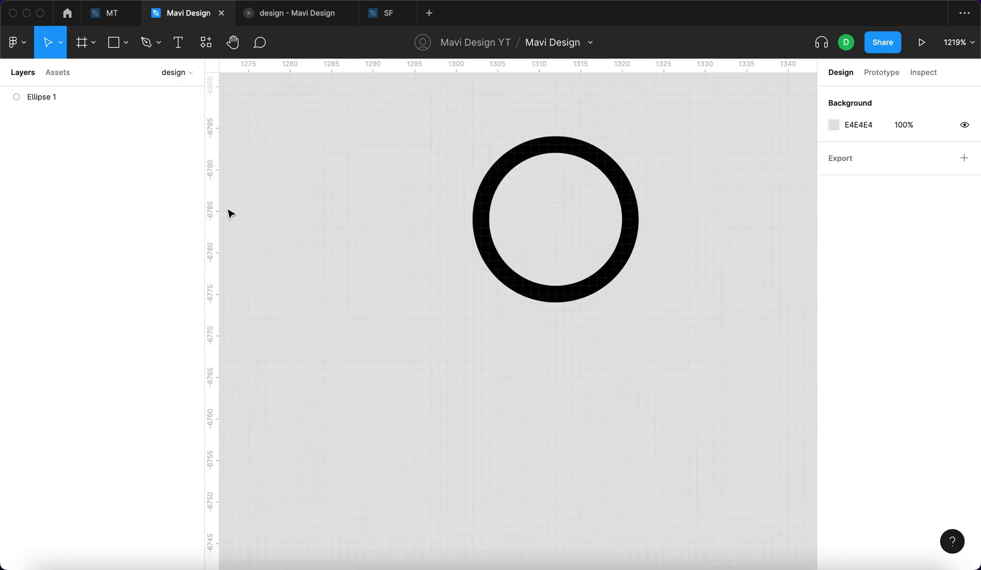
# Step: Draw a short diagonal line about 4 × 4 beside the circle with the Pen tool
pyautogui.click(146, 43)
pyautogui.click(389, 225)
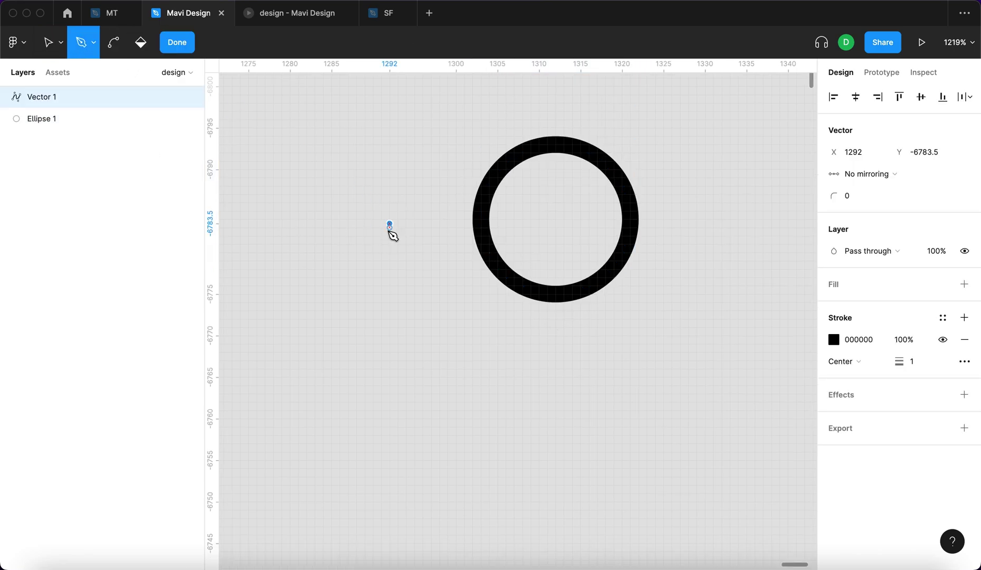
pyautogui.click(356, 257)
pyautogui.press('Return')
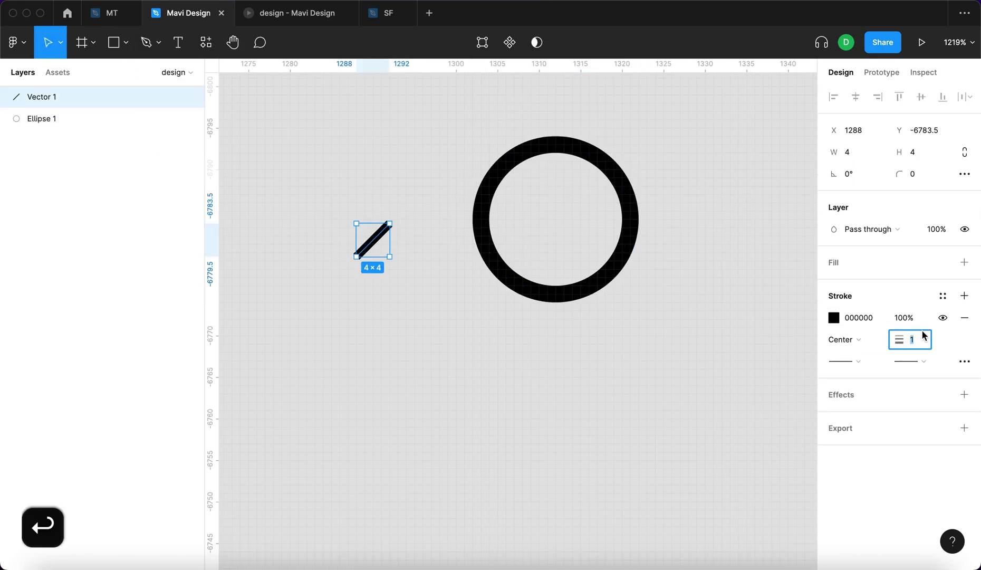
# Step: Set the line's stroke width to 2 and give its ends round caps
pyautogui.press('Up')
pyautogui.press('Return')
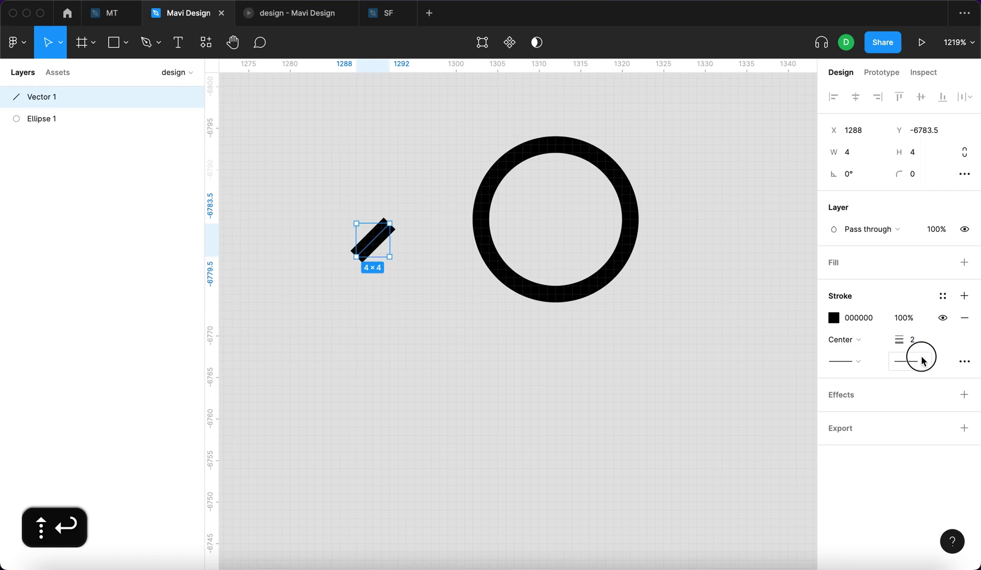
pyautogui.click(921, 361)
pyautogui.click(890, 476)
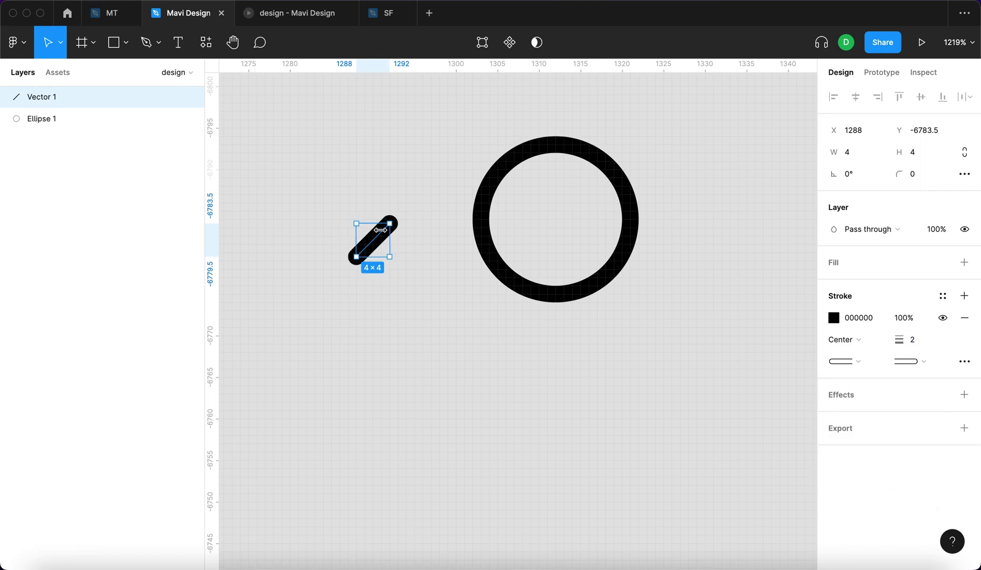
# Step: Place the line centred just below the circle, rotate it 45° to stand vertical, and flatten it
pyautogui.moveTo(372, 241); pyautogui.dragTo(557, 313)
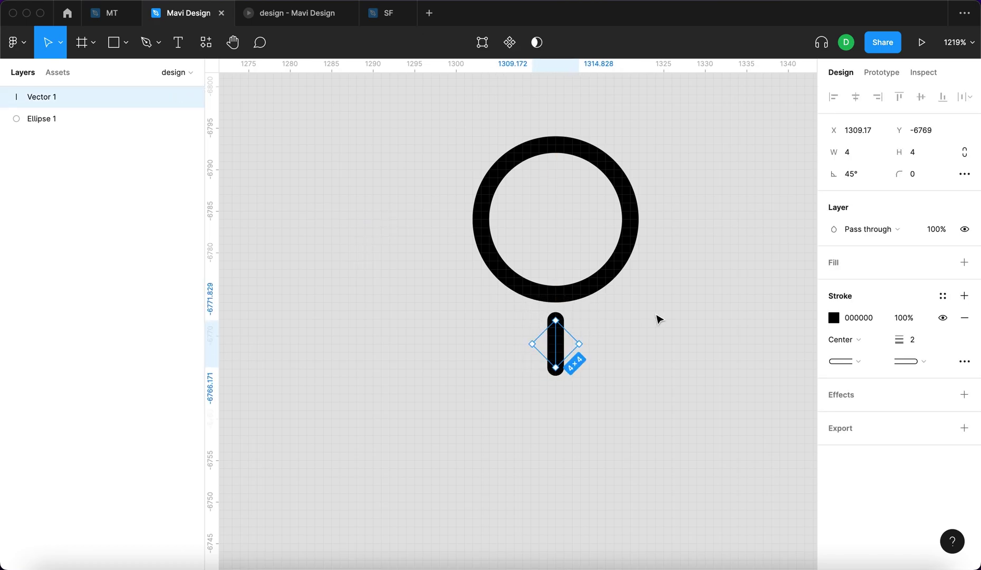
pyautogui.press('super+e')
pyautogui.click(693, 349)
pyautogui.click(557, 342)
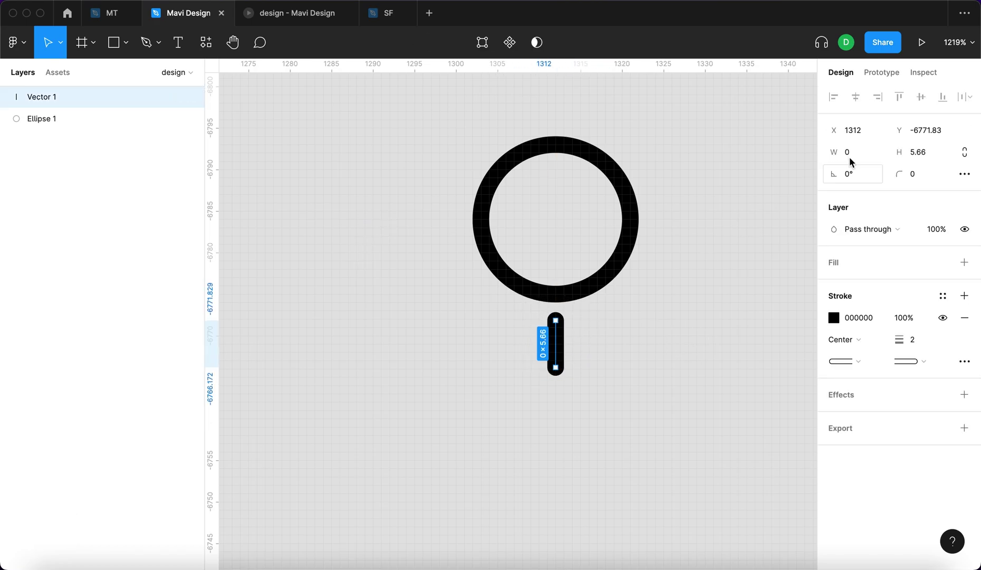
# Step: Set the vertical line's height to 7
pyautogui.write('6')
pyautogui.press('BackSpace')
pyautogui.write('7')
pyautogui.press('Return')
# Step: Move the vertical line up until its upper end meets the bottom of the circle's stroke
pyautogui.click(653, 311)
pyautogui.moveTo(555, 344)
pyautogui.mouseDown()
pyautogui.moveTo(572, 342)
pyautogui.moveTo(553, 343)
pyautogui.mouseUp()
pyautogui.press('Up')
pyautogui.press('Up')
pyautogui.press('Up')
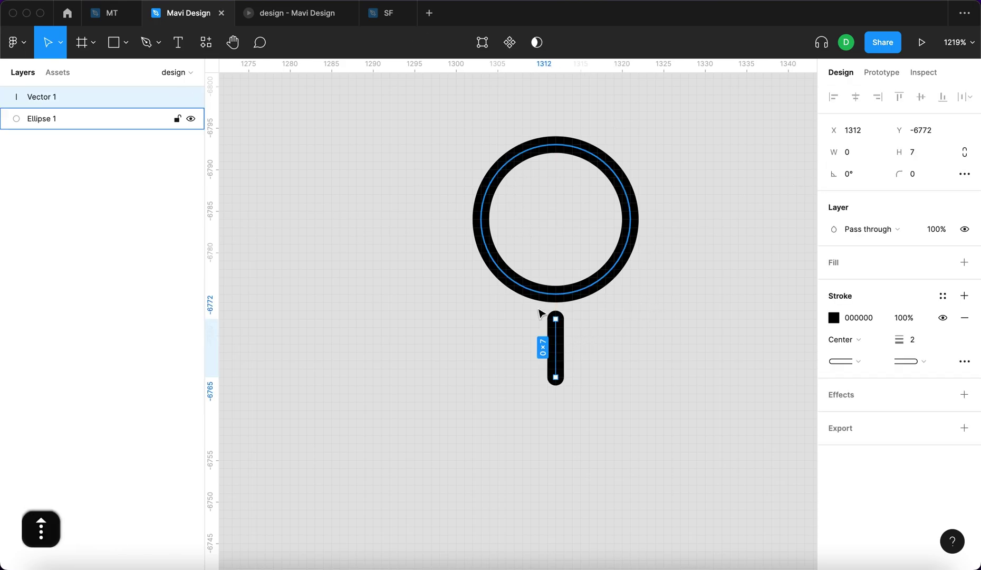
pyautogui.click(594, 393)
pyautogui.click(558, 303)
pyautogui.click(586, 328)
pyautogui.scroll(-3, 588, 329)
# Step: Try shortening the handle by one unit from its lower endpoint
pyautogui.press('Return')
pyautogui.click(541, 401)
pyautogui.press('Up')
pyautogui.press('Up')
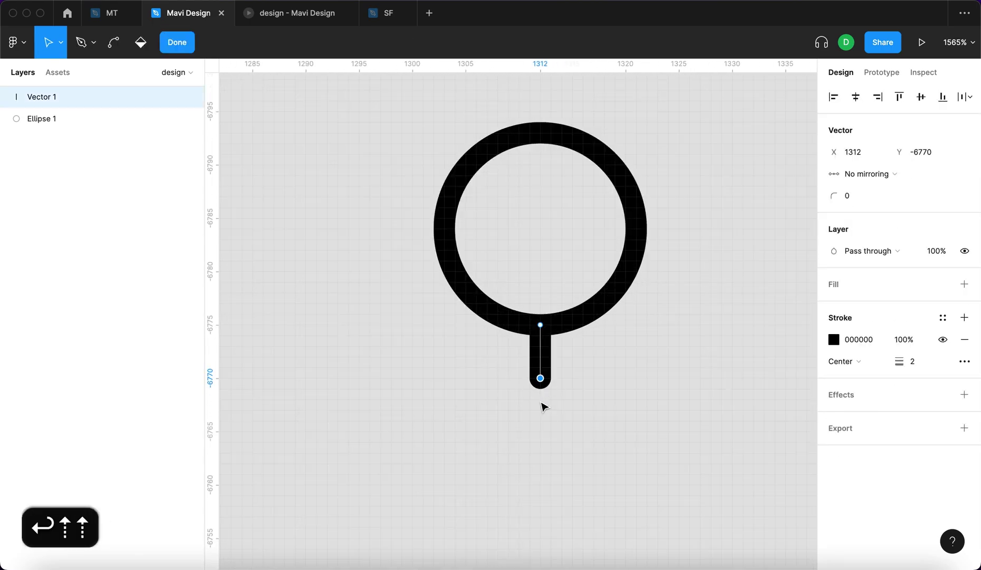
pyautogui.press('Down')
pyautogui.press('Return')
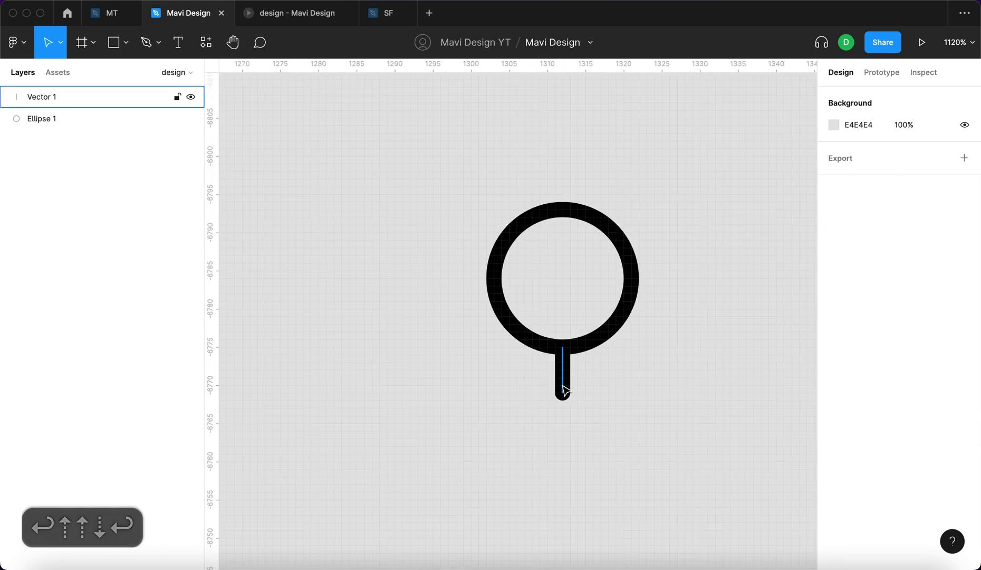
# Step: Lengthen the handle by one unit by moving its lower endpoint down
pyautogui.click(564, 389)
pyautogui.press('Return')
pyautogui.press('Return')
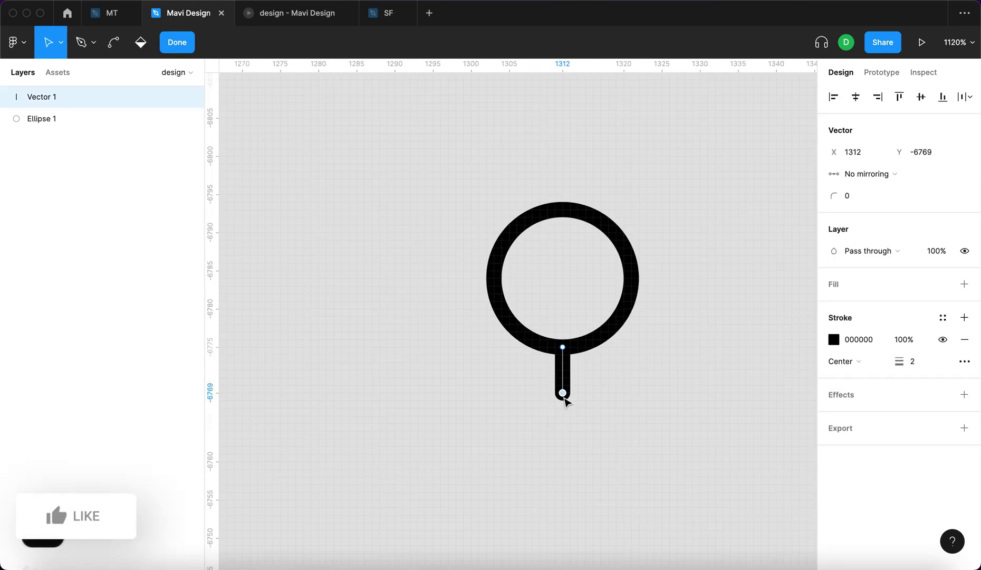
pyautogui.click(615, 411)
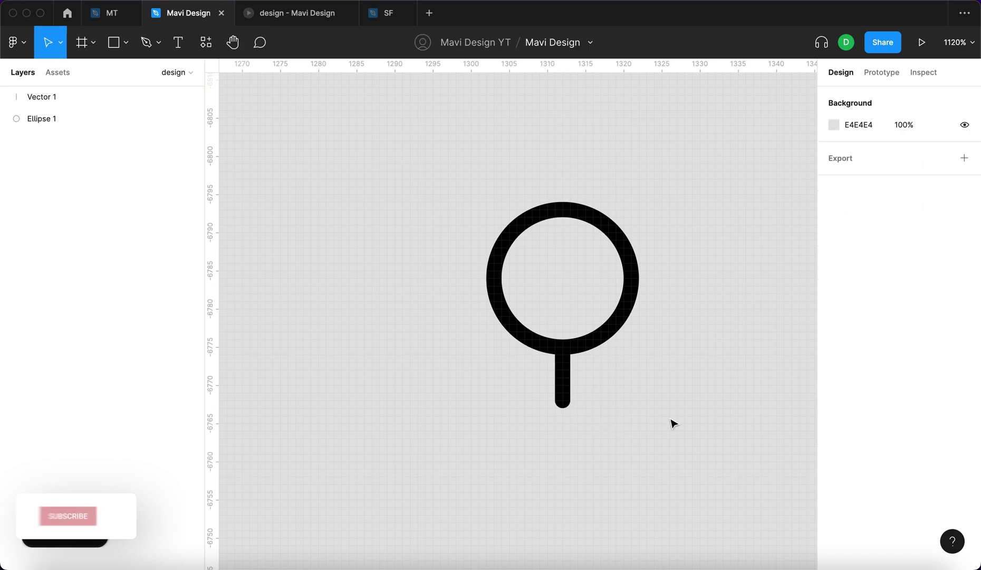
# Step: Rotate the circle and handle together to -45° and group them
pyautogui.moveTo(682, 427); pyautogui.dragTo(412, 193)
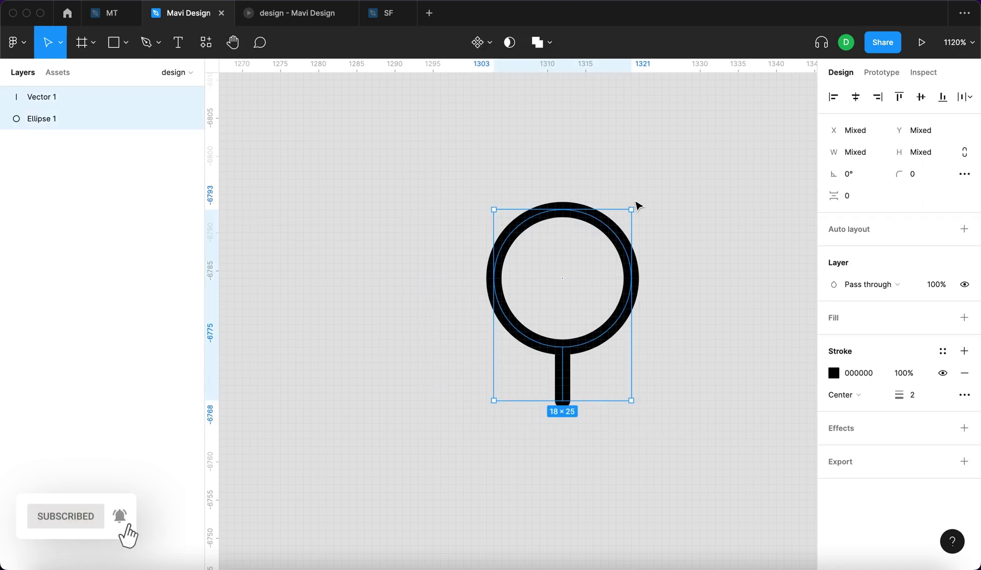
pyautogui.moveTo(635, 204); pyautogui.dragTo(683, 278)
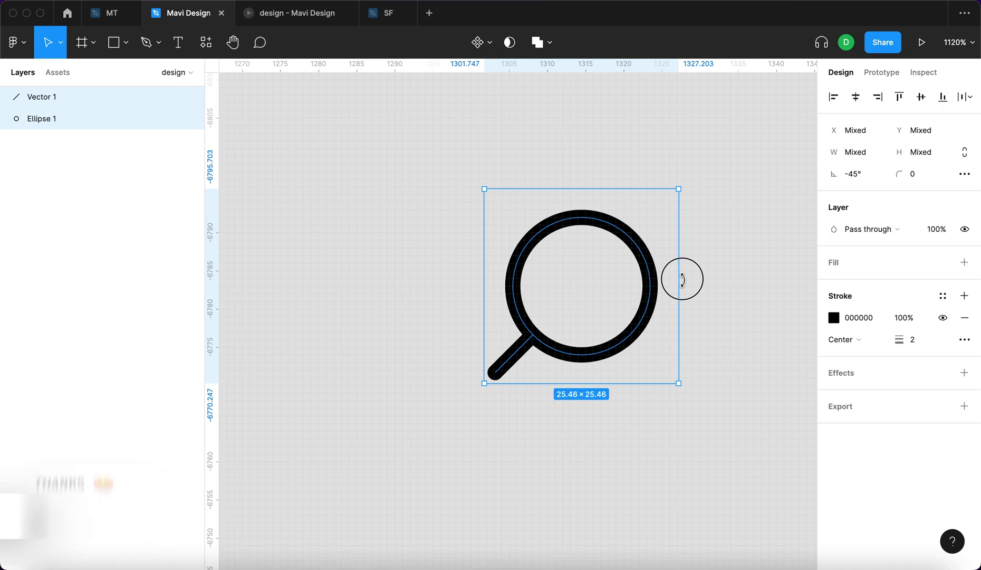
pyautogui.press('super+g')
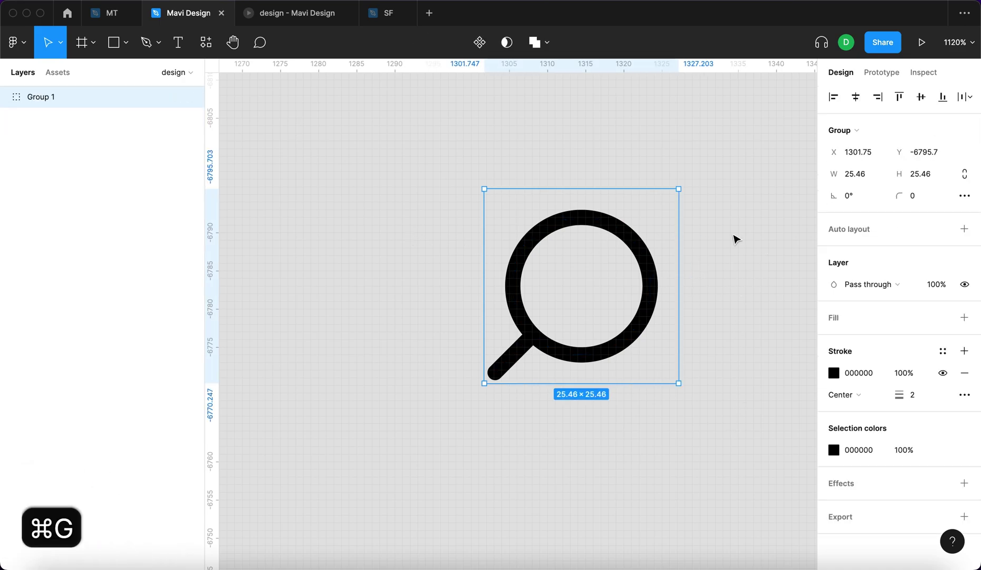
# Step: Flatten the rotated circle inside the group so its bounding box is upright
pyautogui.doubleClick(638, 271)
pyautogui.moveTo(392, 153); pyautogui.dragTo(614, 275)
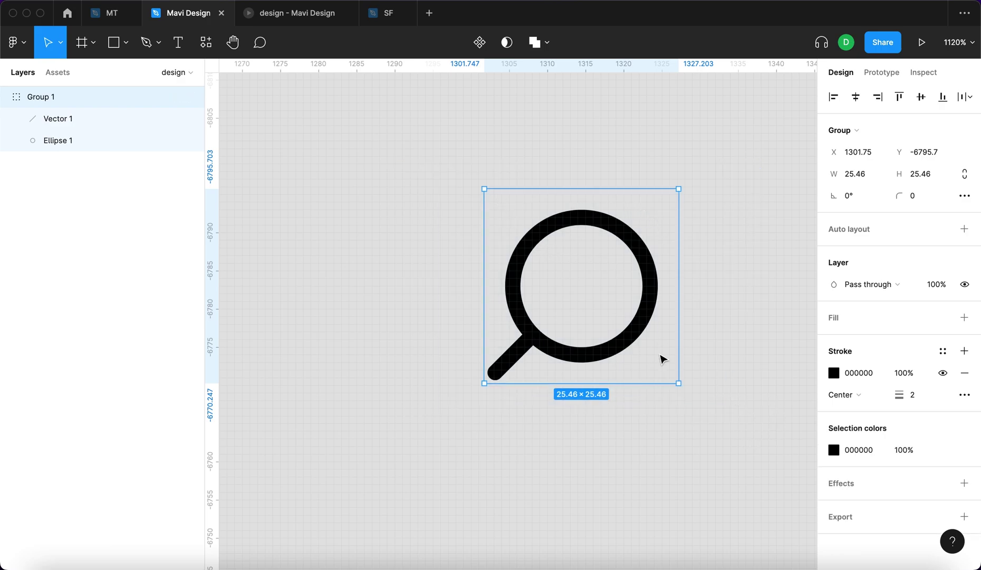
pyautogui.doubleClick(514, 240)
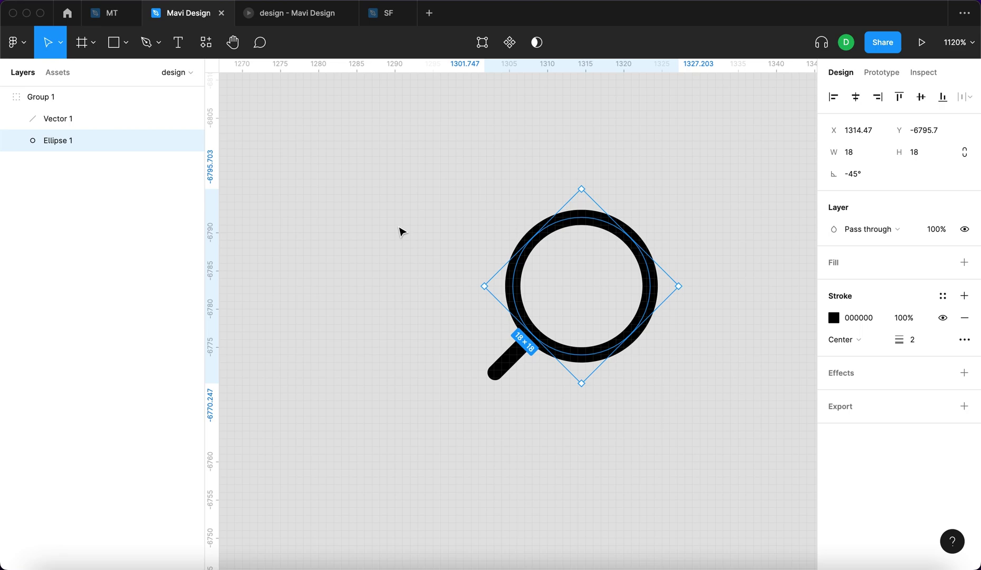
pyautogui.press('super+e')
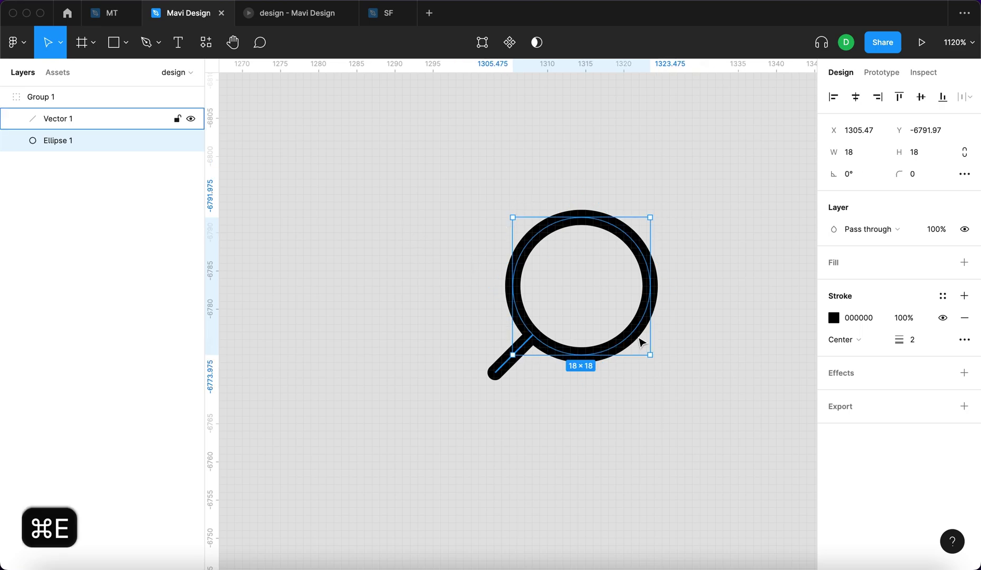
pyautogui.click(429, 203)
# Step: Move the magnifier group to X 1298, Y -6793 and rename it "search icon"
pyautogui.moveTo(414, 422); pyautogui.dragTo(690, 200)
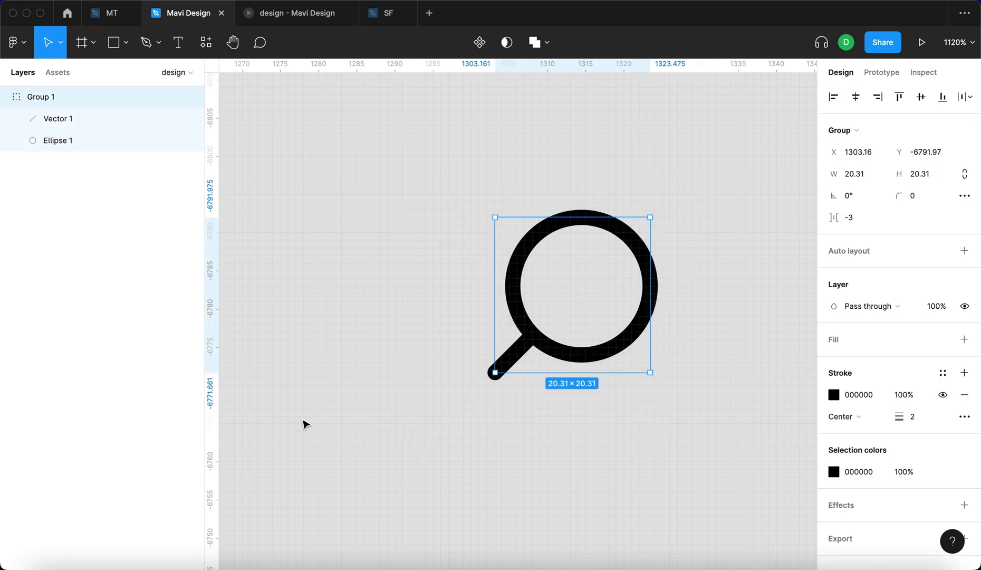
pyautogui.moveTo(569, 290); pyautogui.dragTo(529, 282)
pyautogui.doubleClick(59, 96)
pyautogui.write('search')
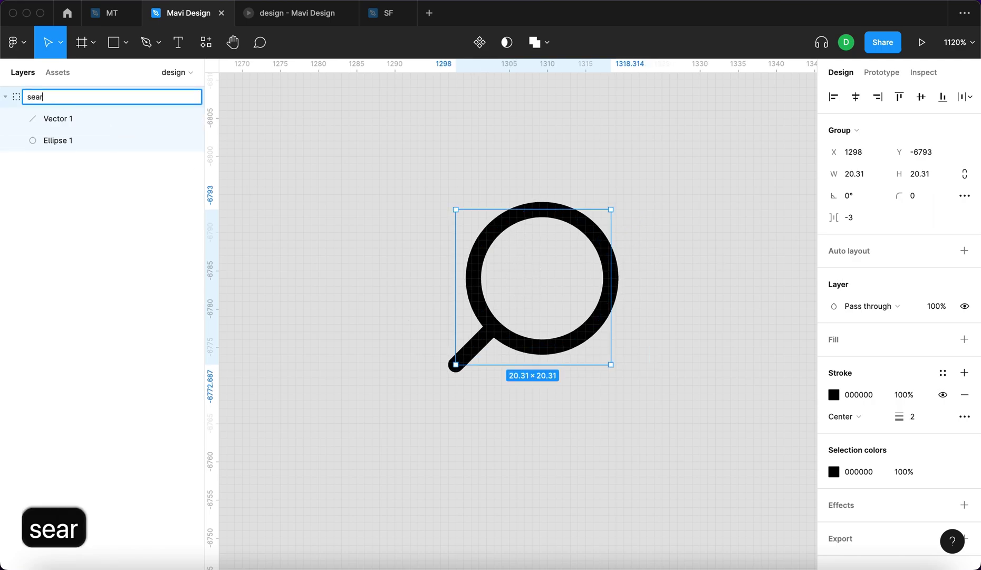
pyautogui.press('Return')
pyautogui.doubleClick(59, 97)
pyautogui.press('Right')
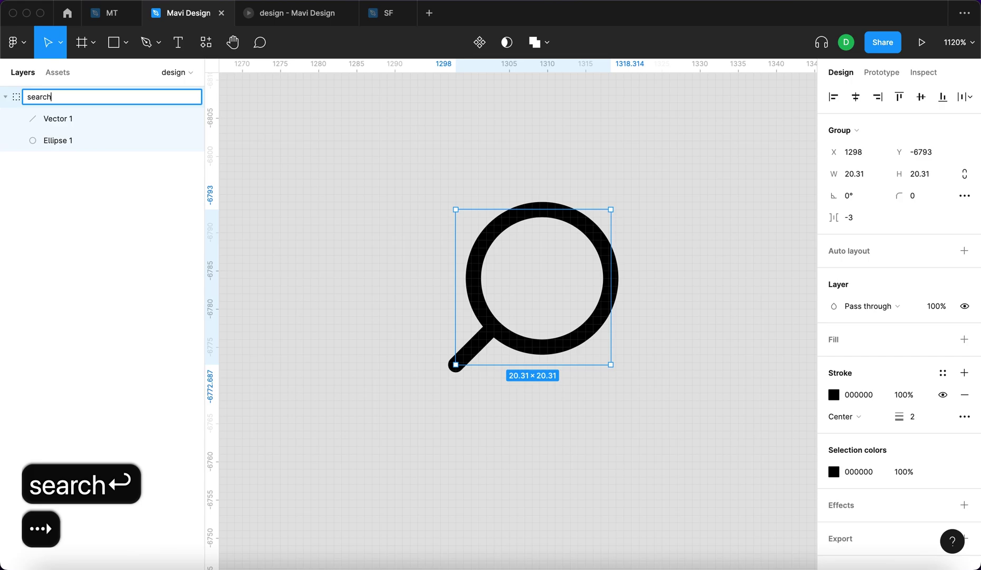
pyautogui.write('icon')
pyautogui.press('Return')
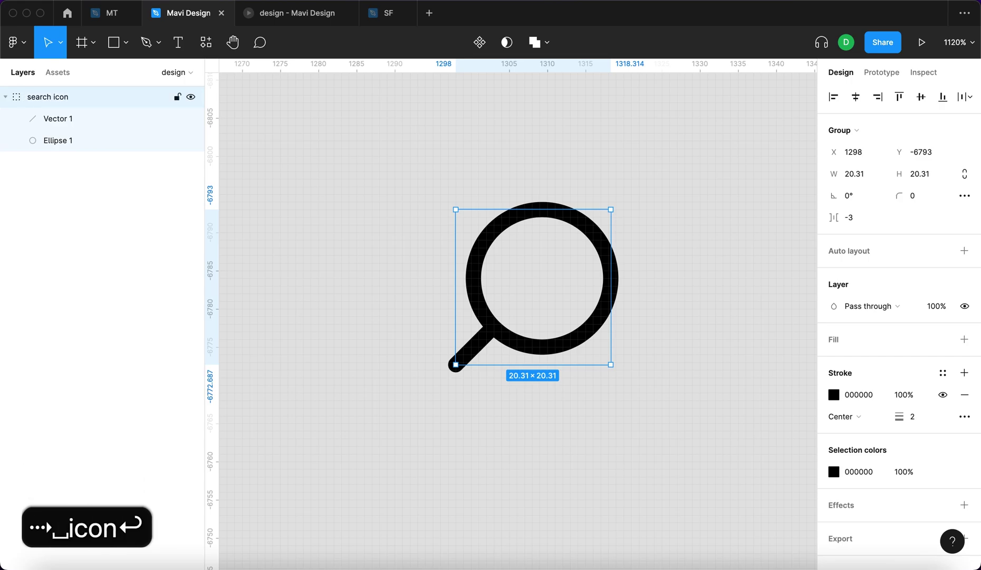
pyautogui.click(306, 274)
# Step: Add a text label reading "Search" beside the magnifier icon
pyautogui.scroll(-5, 306, 277)
pyautogui.scroll(2, 421, 287)
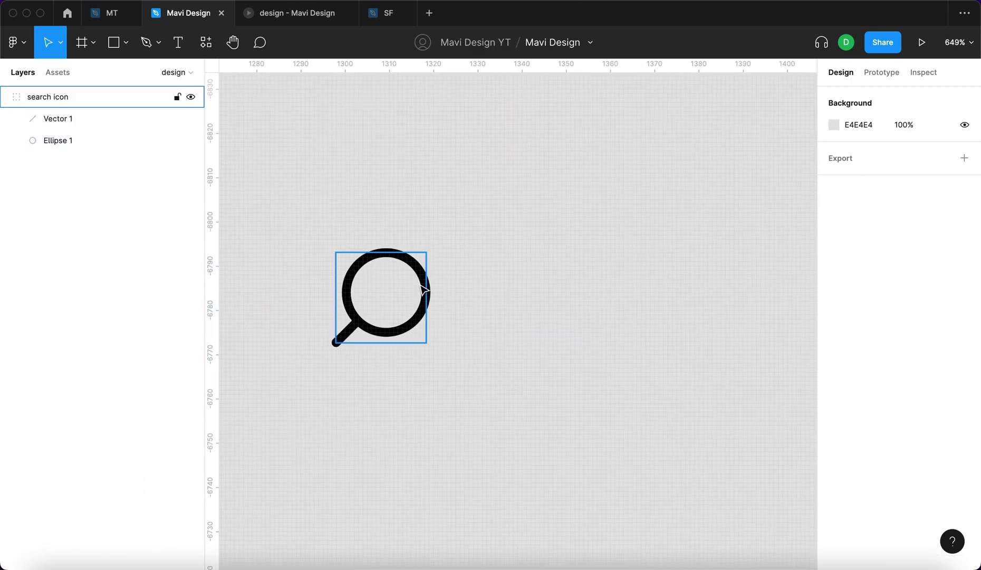
pyautogui.press('Escape')
pyautogui.hscroll(-2, 425, 290)
pyautogui.scroll(1, 425, 290)
pyautogui.press('t')
pyautogui.click(482, 318)
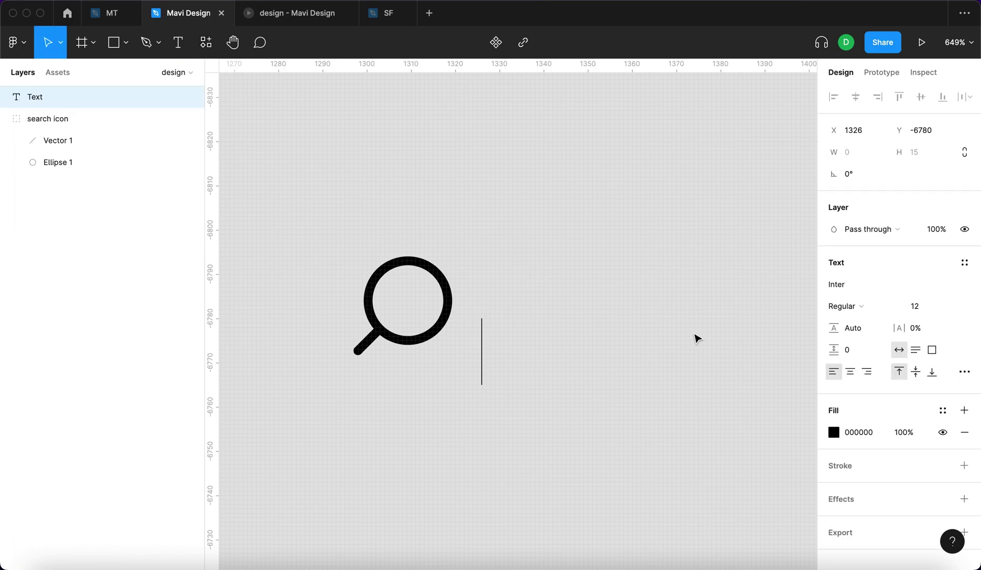
pyautogui.write('Search')
pyautogui.press('Escape')
pyautogui.press('Escape')
# Step: Set the Search label's font to Roboto Medium at size 14
pyautogui.click(586, 377)
pyautogui.click(850, 287)
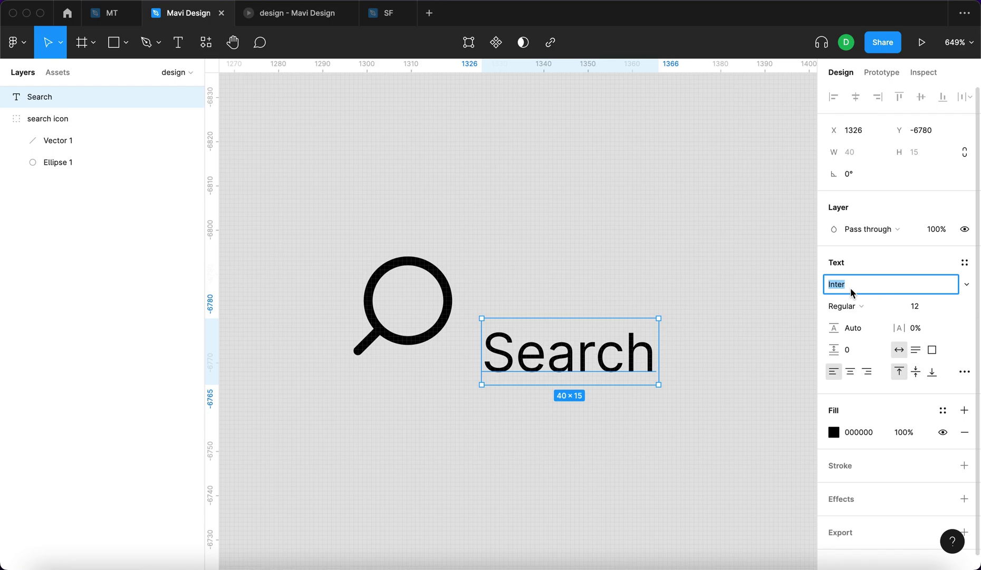
pyautogui.write('Roboto')
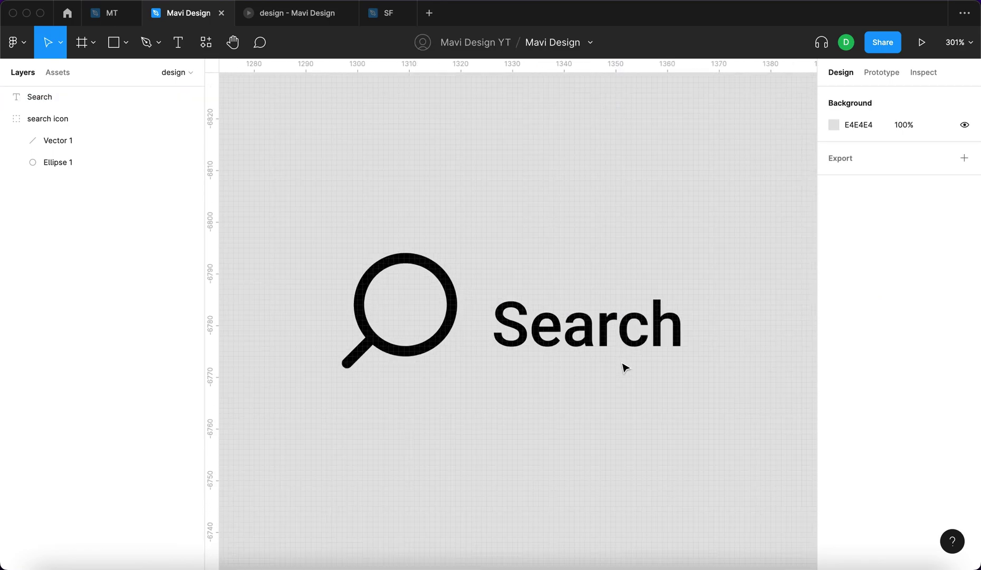
pyautogui.click(612, 332)
pyautogui.click(928, 307)
pyautogui.press('Up')
pyautogui.press('Up')
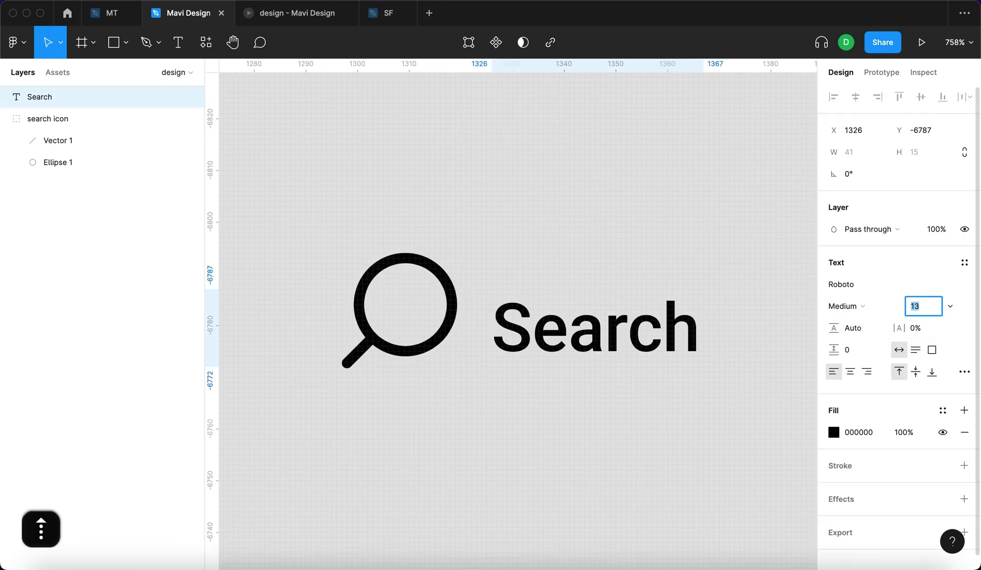
pyautogui.press('Return')
# Step: Move the Search label up to Y -6791 so it sits level with the magnifier icon
pyautogui.click(759, 327)
pyautogui.moveTo(658, 327); pyautogui.dragTo(657, 317)
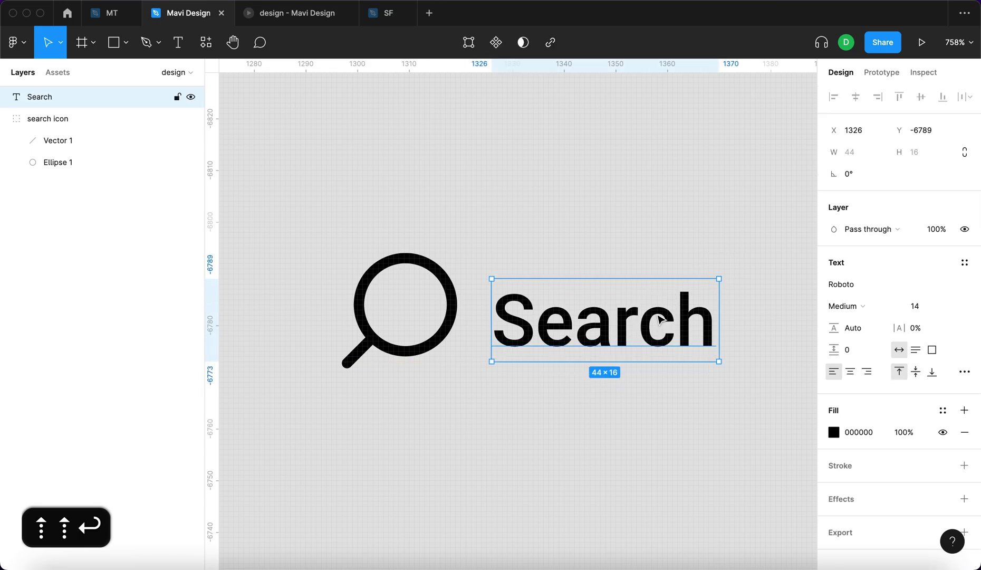
pyautogui.keyDown('shift'); pyautogui.click(447, 339); pyautogui.keyUp('shift')
pyautogui.click(620, 141)
pyautogui.scroll(-5, 538, 214)
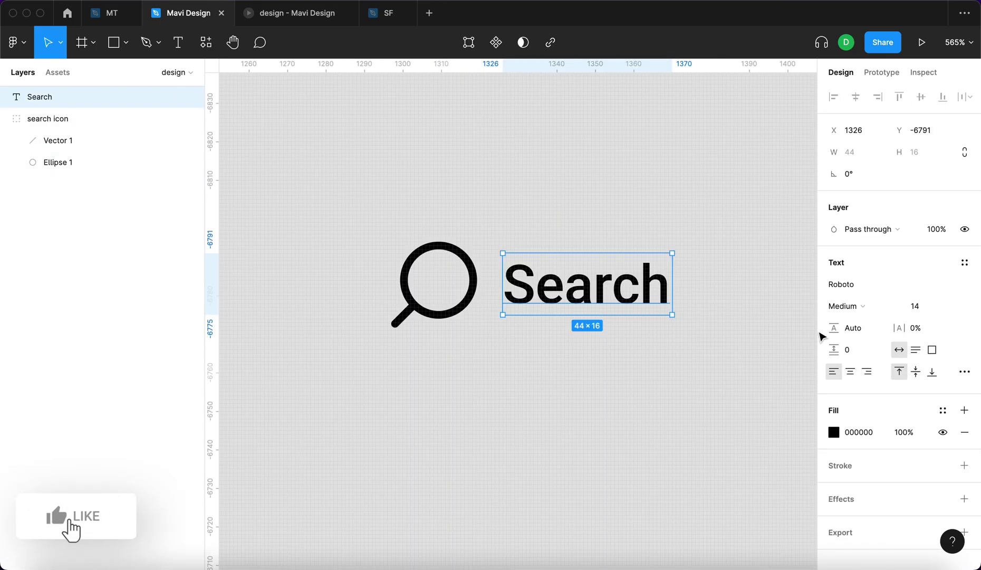
# Step: Change the Search label's font weight to SemiBold
pyautogui.click(865, 307)
pyautogui.click(860, 323)
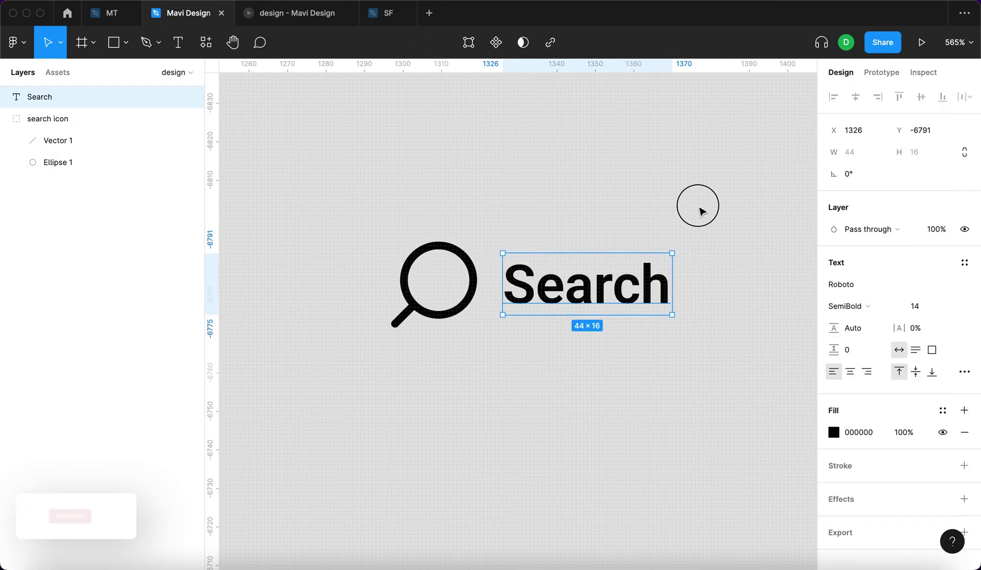
pyautogui.click(754, 305)
pyautogui.click(468, 296)
pyautogui.click(596, 215)
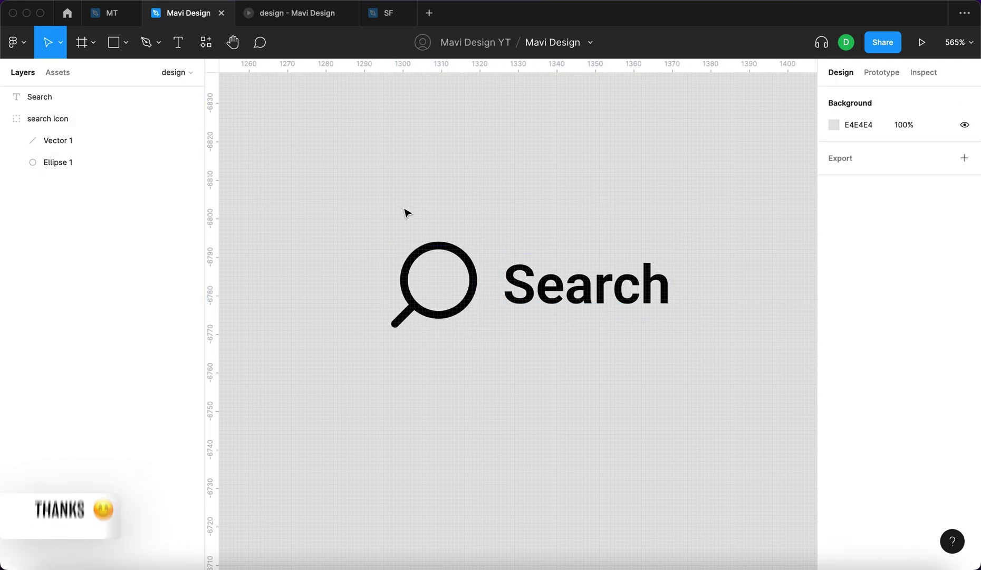
# Step: Wrap the icon and label in a horizontal auto layout frame with horizontal and vertical padding of 10
pyautogui.moveTo(344, 190); pyautogui.dragTo(680, 365)
pyautogui.hotkey('shift', 'a')
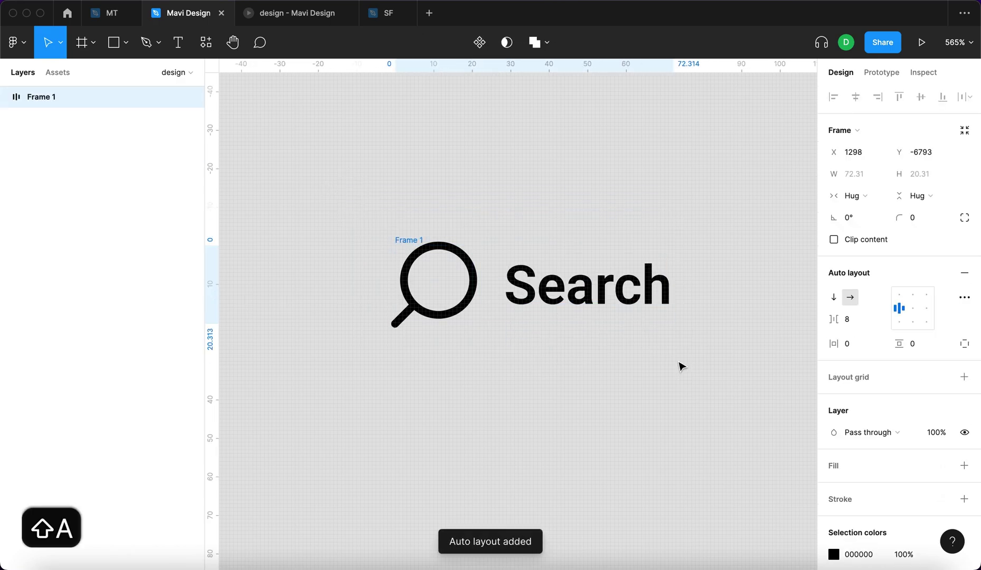
pyautogui.click(864, 343)
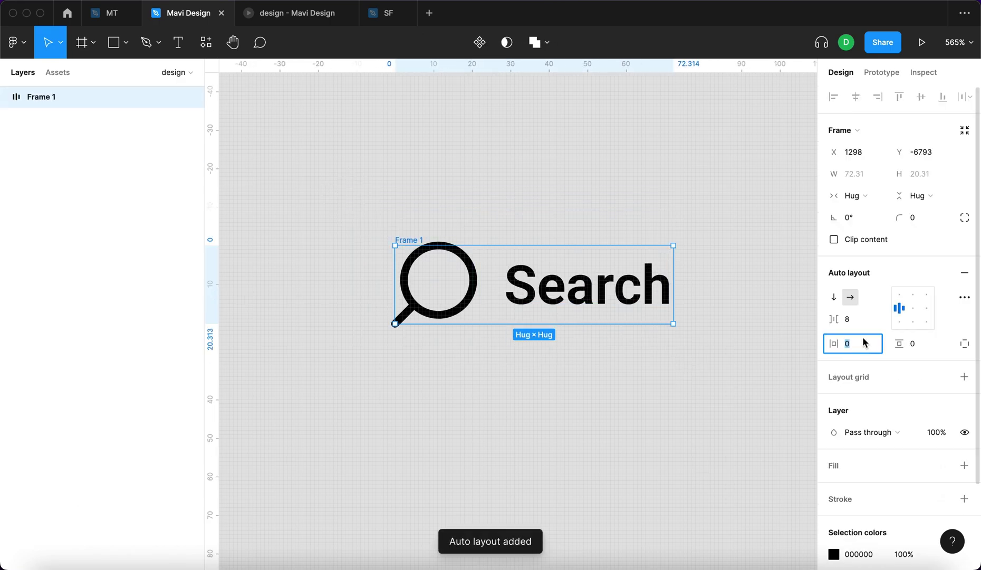
pyautogui.hotkey('shift', 'Up')
pyautogui.press('Tab')
pyautogui.hotkey('shift', 'Up')
pyautogui.press('Return')
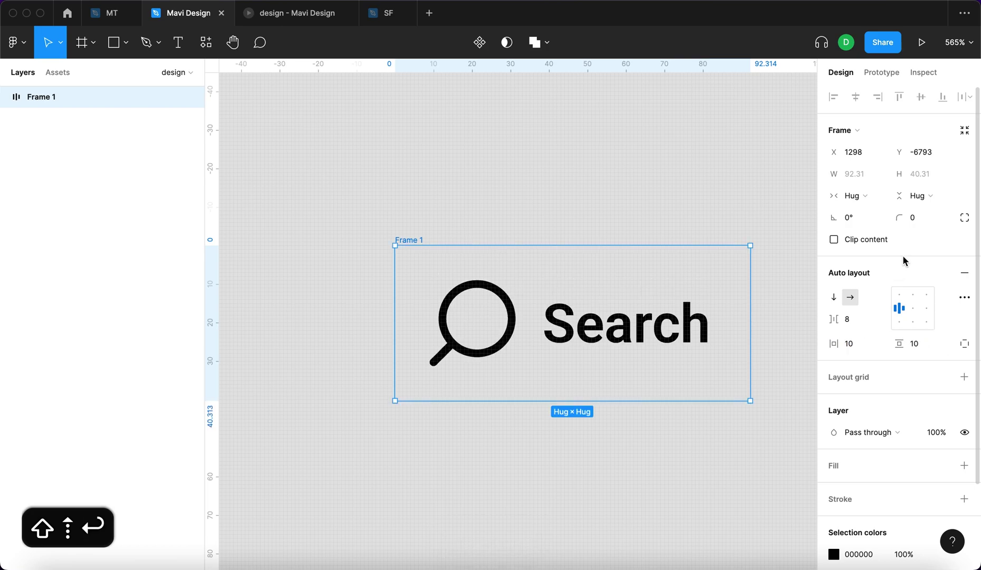
# Step: Give the auto layout frame a corner radius of 10 and a grey C8C8C8 fill
pyautogui.hotkey('shift', 'Up')
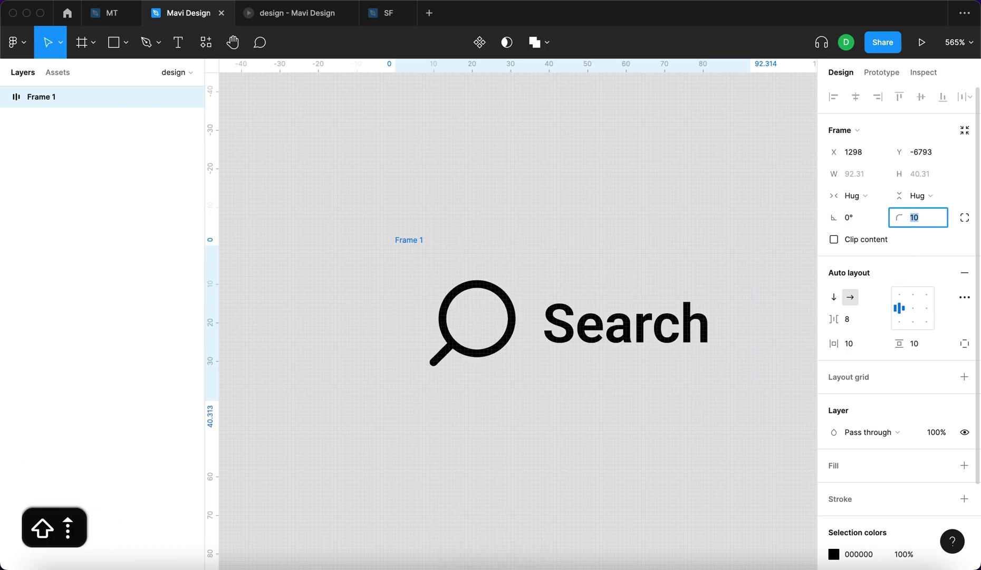
pyautogui.press('Return')
pyautogui.click(964, 465)
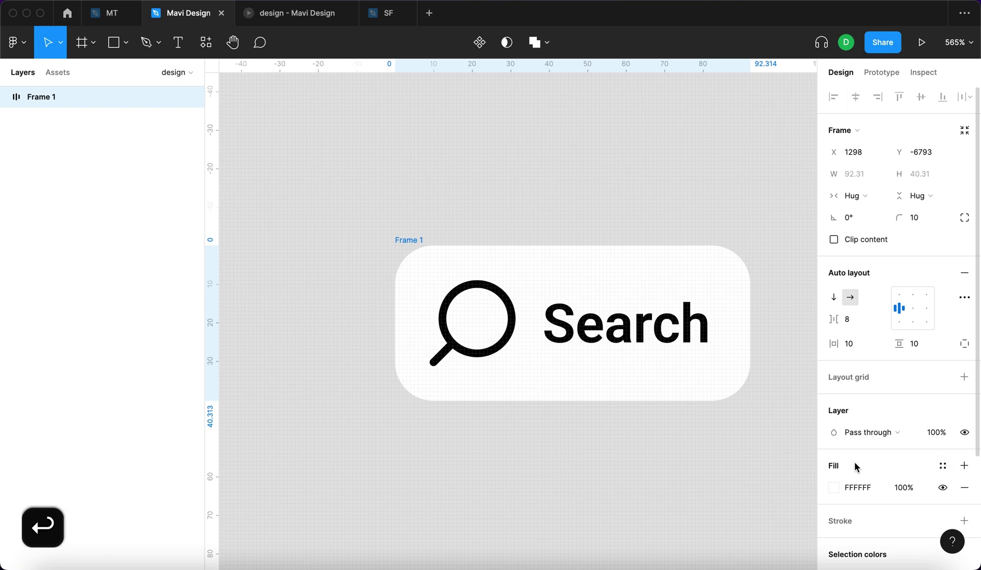
pyautogui.click(832, 489)
pyautogui.moveTo(711, 339); pyautogui.dragTo(626, 278)
# Step: Rename the auto layout frame to "search bar"
pyautogui.doubleClick(346, 218)
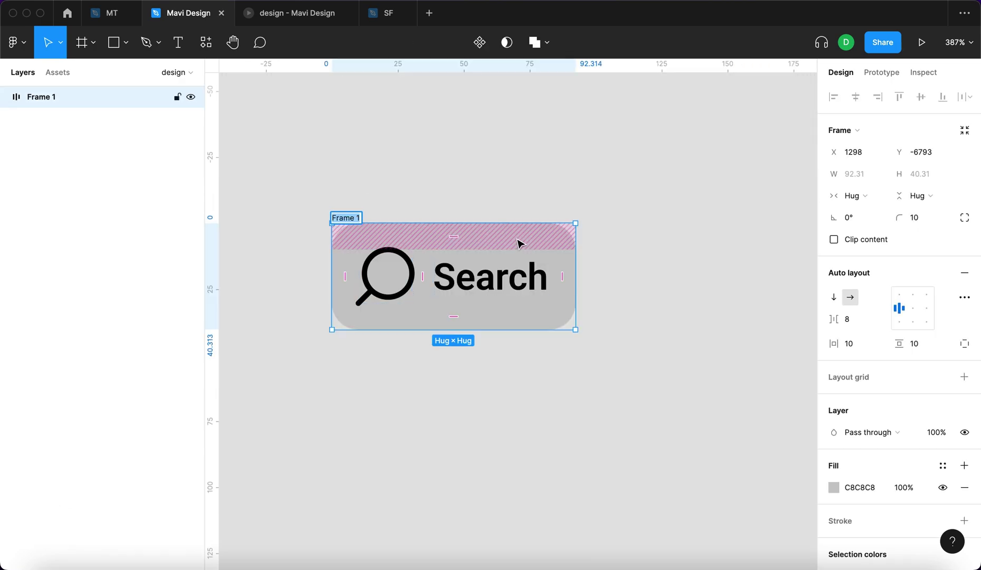
pyautogui.write('seac')
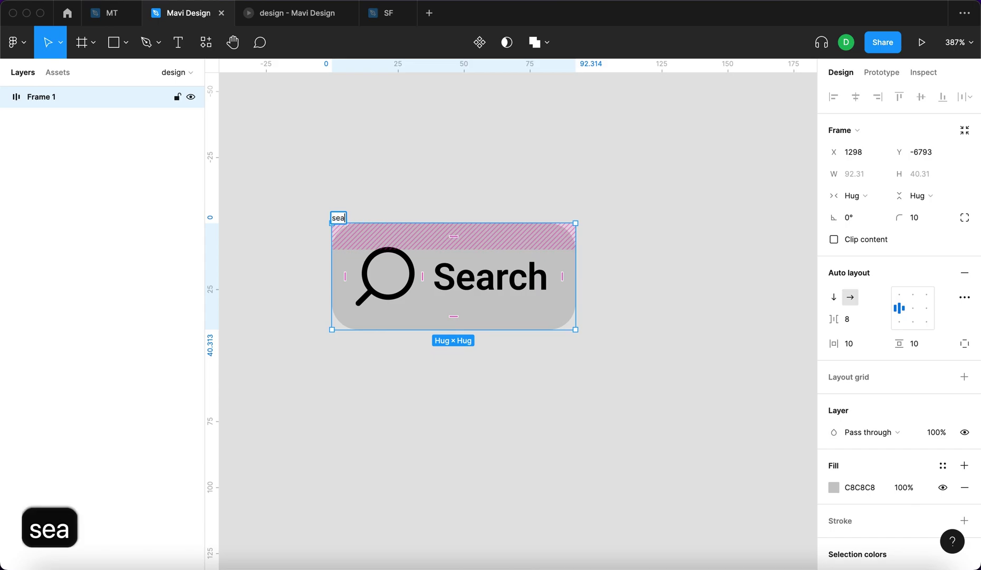
pyautogui.press('BackSpace')
pyautogui.write('rch')
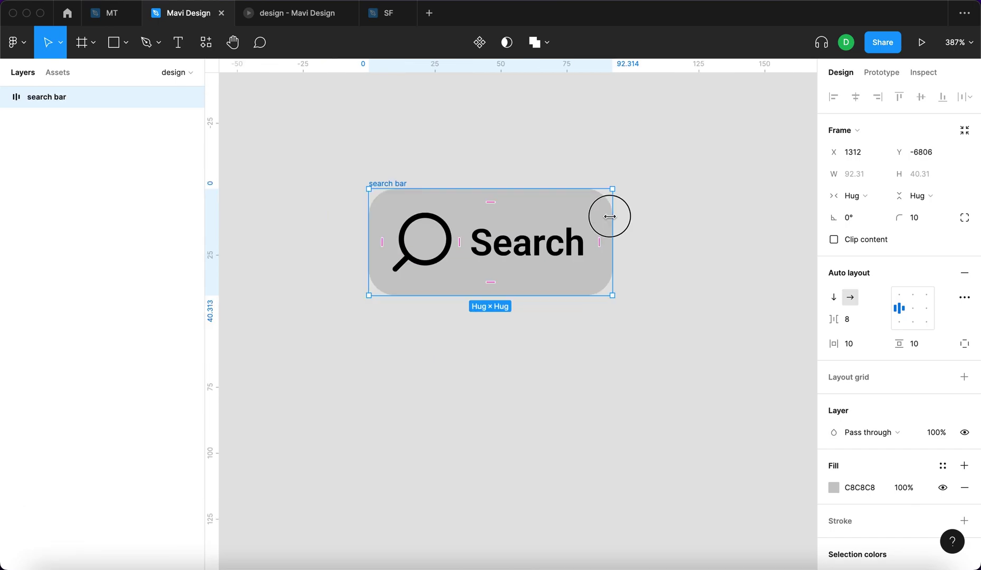
# Step: Widen the search bar to 139 and change its label text to "Search..."
pyautogui.moveTo(610, 216); pyautogui.dragTo(741, 216)
pyautogui.scroll(-2, 738, 219)
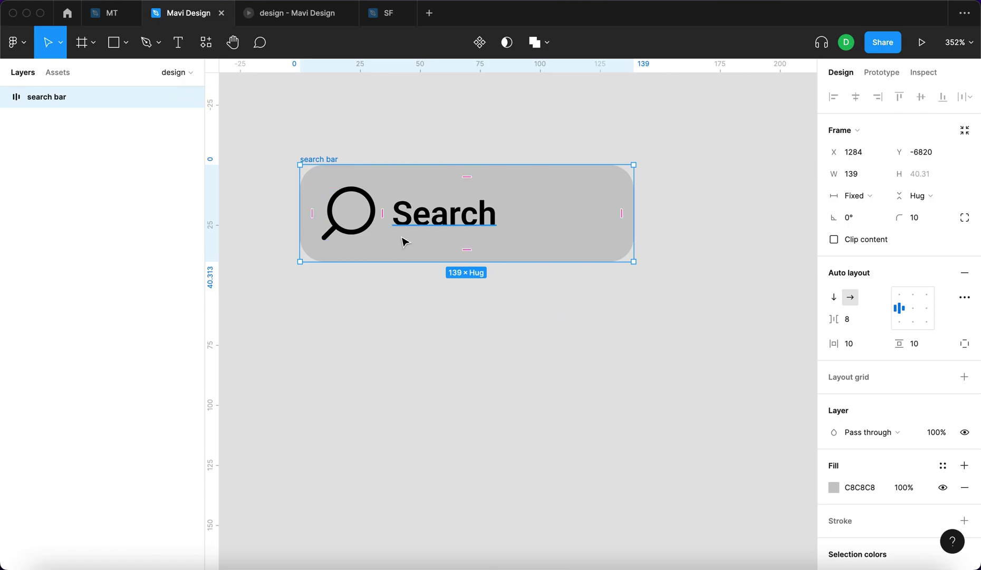
pyautogui.click(344, 224)
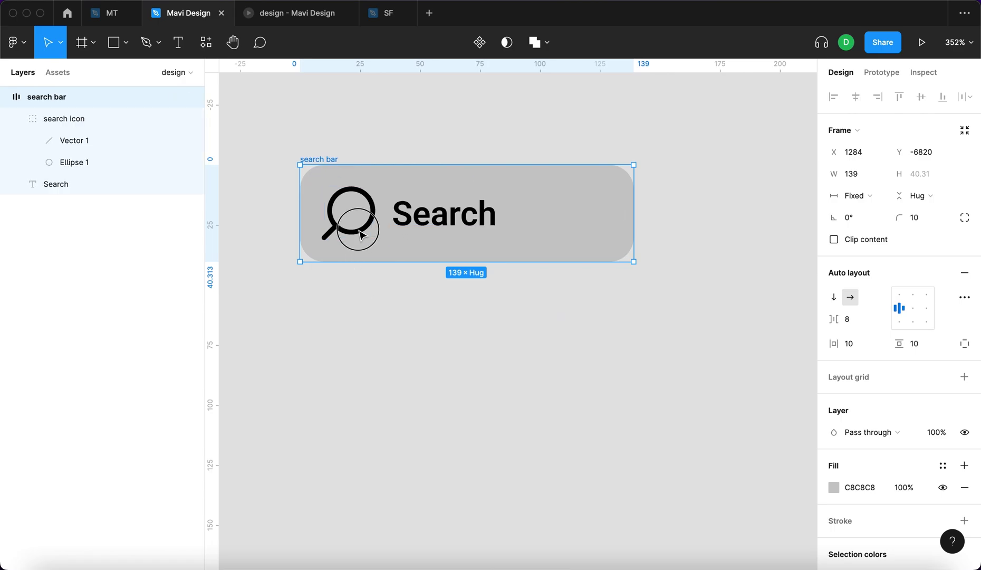
pyautogui.click(434, 227)
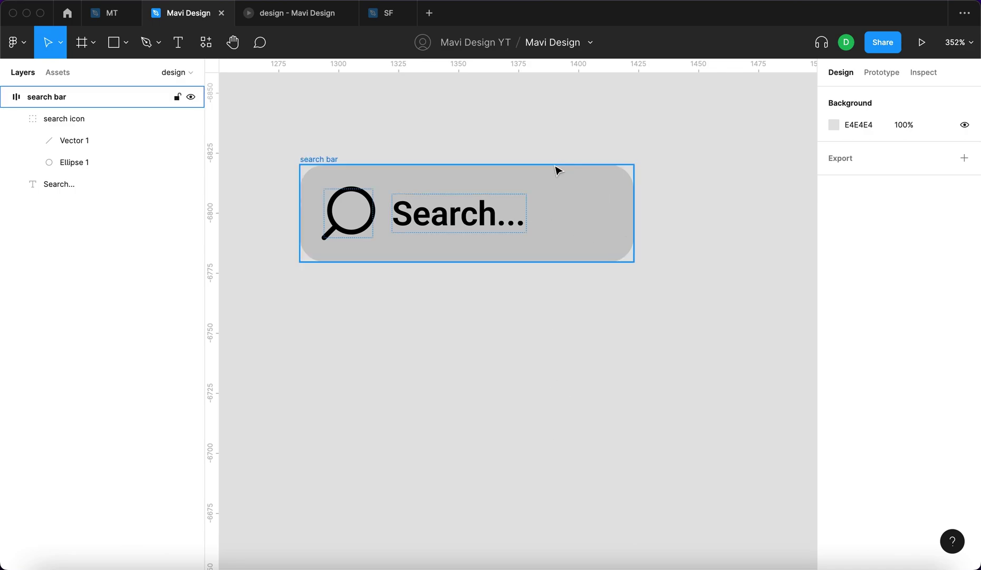
# Step: Copy the magnifier's handle line out of the icon onto the empty canvas below the search bar
pyautogui.click(132, 140)
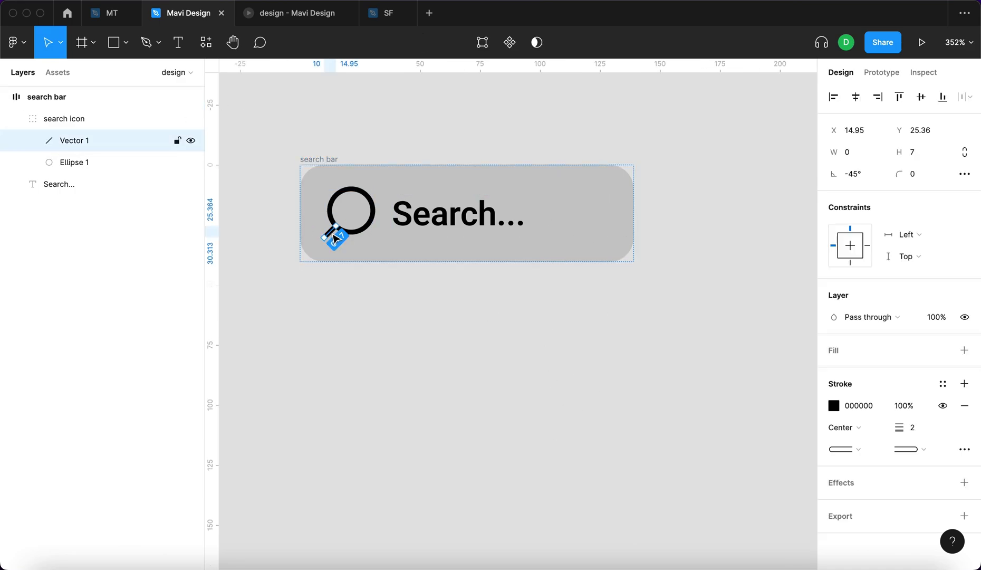
pyautogui.moveTo(333, 233); pyautogui.dragTo(521, 346)
pyautogui.click(633, 346)
pyautogui.click(518, 341)
pyautogui.scroll(5, 518, 342)
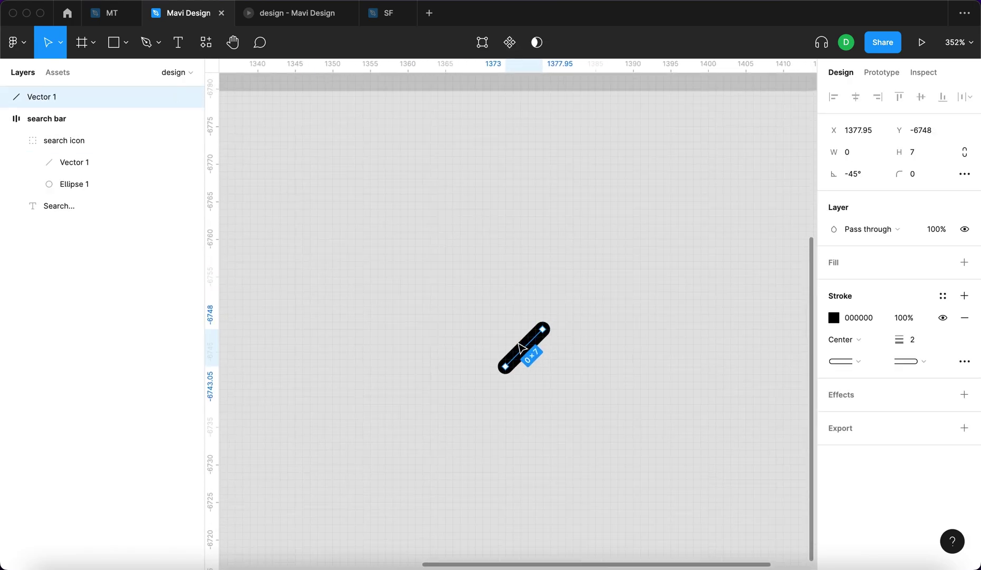
# Step: Duplicate the copied line and rotate the duplicate to -135° so the two lines form a cross
pyautogui.press('cmd+d')
pyautogui.moveTo(546, 321); pyautogui.dragTo(557, 379)
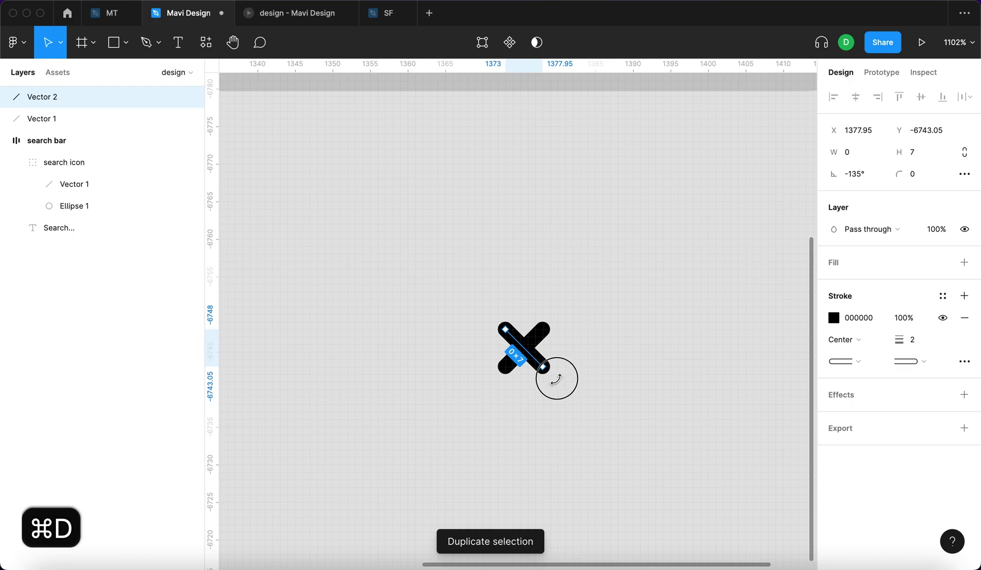
pyautogui.click(615, 360)
# Step: Select both lines of the cross and remove the round caps from their start and end points
pyautogui.scroll(-5, 616, 359)
pyautogui.scroll(5, 625, 375)
pyautogui.moveTo(624, 377); pyautogui.dragTo(488, 309)
pyautogui.click(856, 364)
pyautogui.click(871, 255)
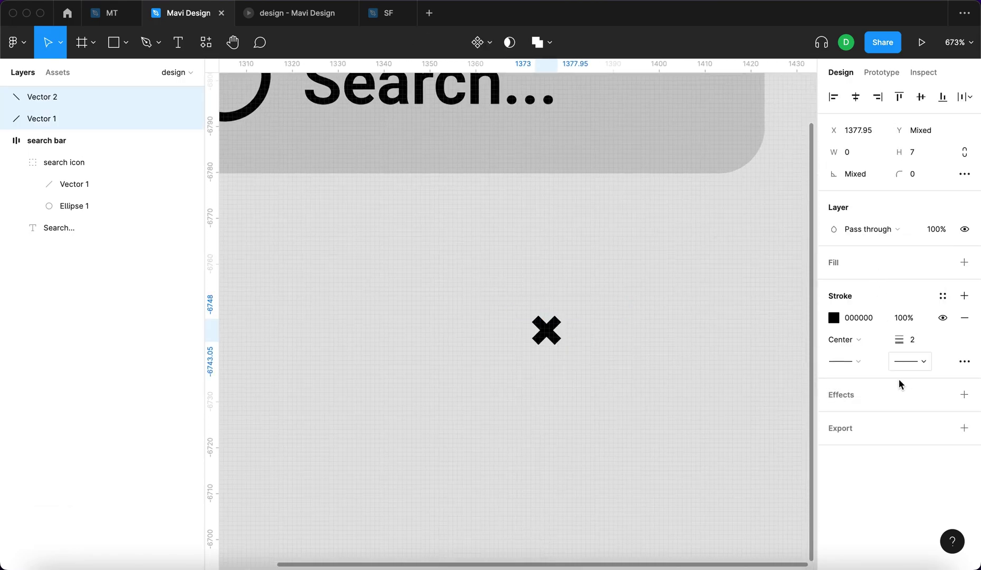
# Step: Scale both lines of the cross up together to about 7.05 × 7.05
pyautogui.scroll(5, 548, 316)
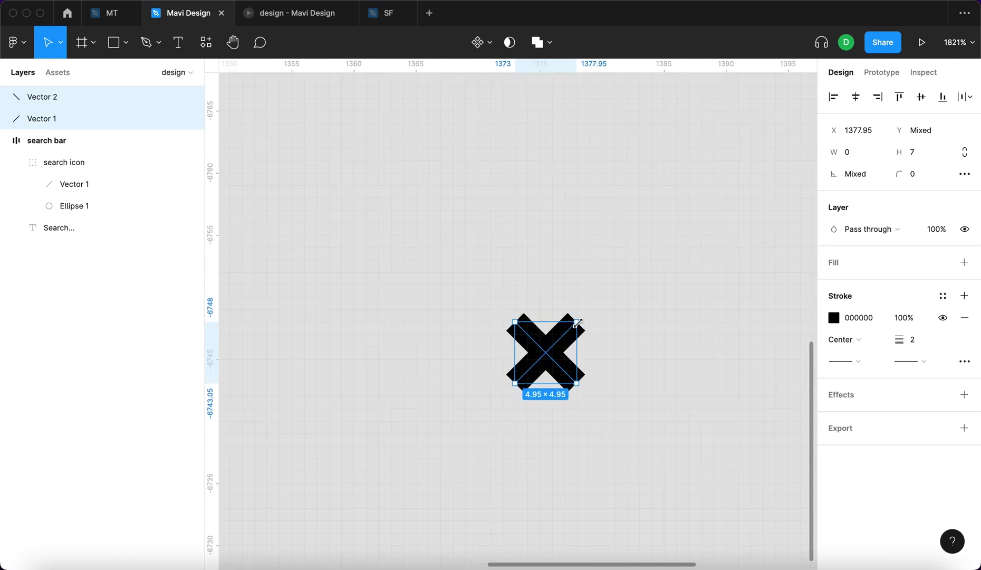
pyautogui.moveTo(582, 320); pyautogui.dragTo(546, 270)
pyautogui.click(697, 287)
pyautogui.scroll(-10, 698, 287)
pyautogui.hscroll(2, 685, 293)
pyautogui.scroll(5, 667, 296)
pyautogui.scroll(5, 606, 311)
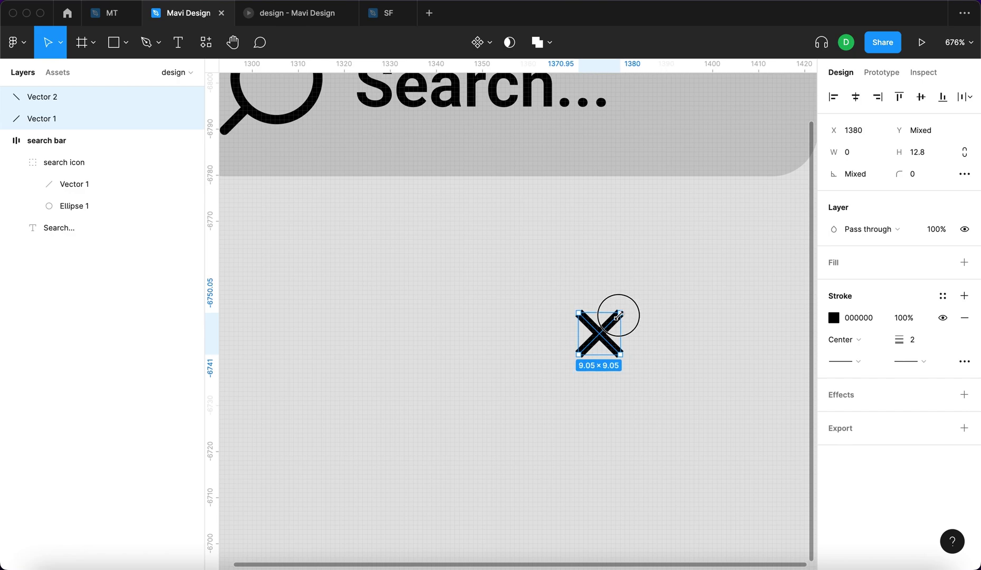
pyautogui.click(654, 313)
pyautogui.scroll(-3, 668, 311)
# Step: Draw a 22 × 22 circle around the cross and send it to the back
pyautogui.press('o')
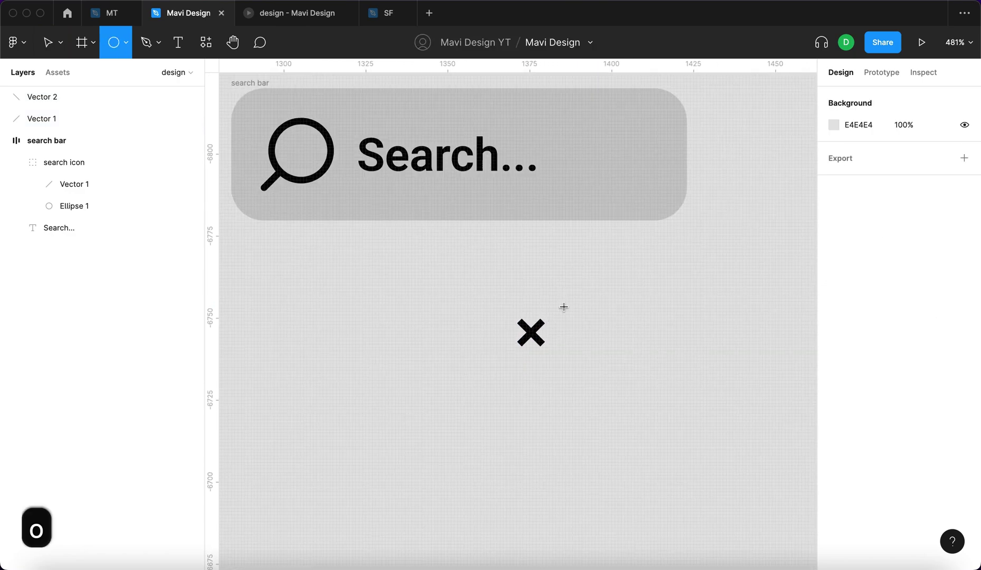
pyautogui.click(562, 304)
pyautogui.moveTo(723, 145); pyautogui.dragTo(555, 330)
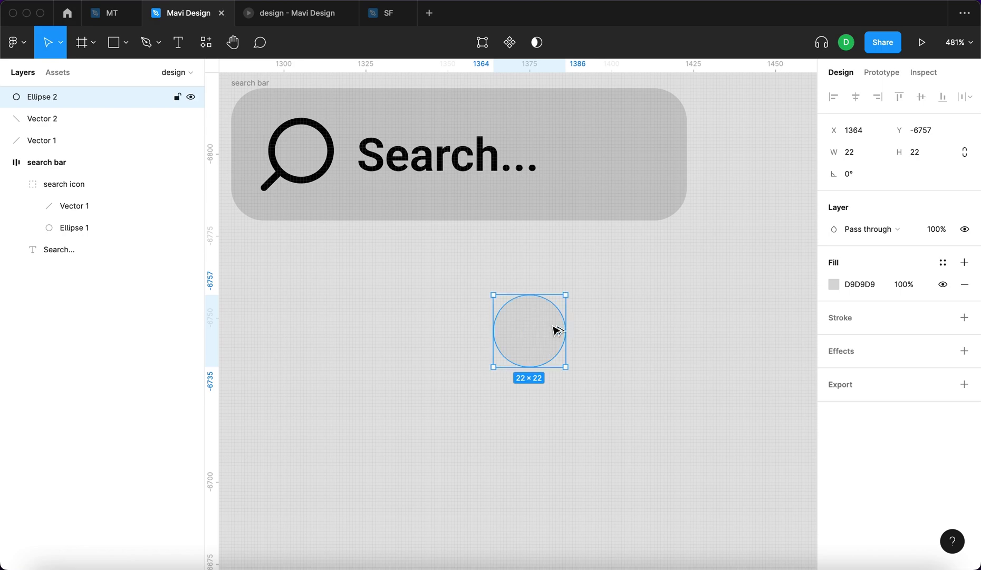
pyautogui.press('alt+super+[')
# Step: Shift both cross lines about one unit left and one unit up inside the circle
pyautogui.scroll(10, 522, 327)
pyautogui.click(545, 327)
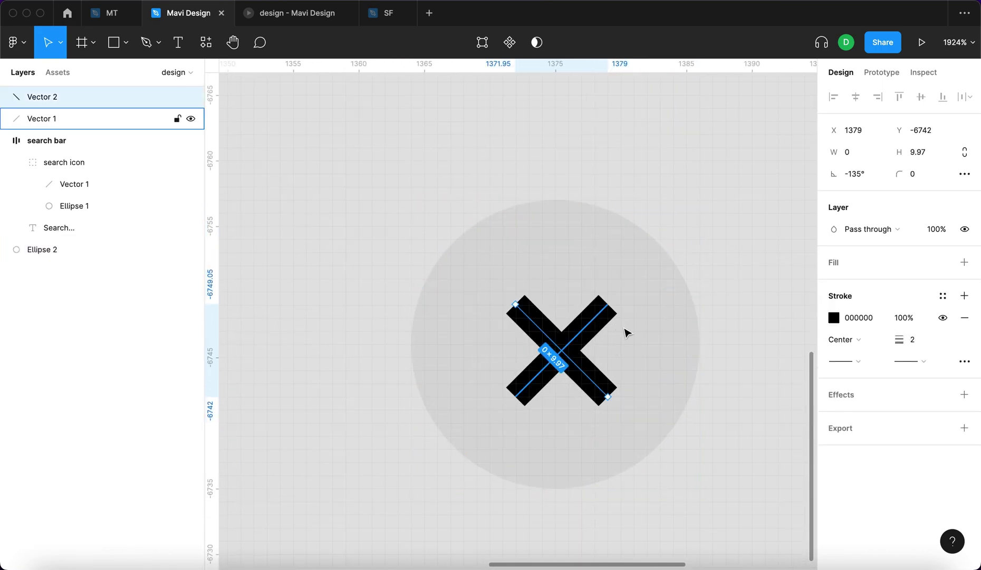
pyautogui.click(625, 333)
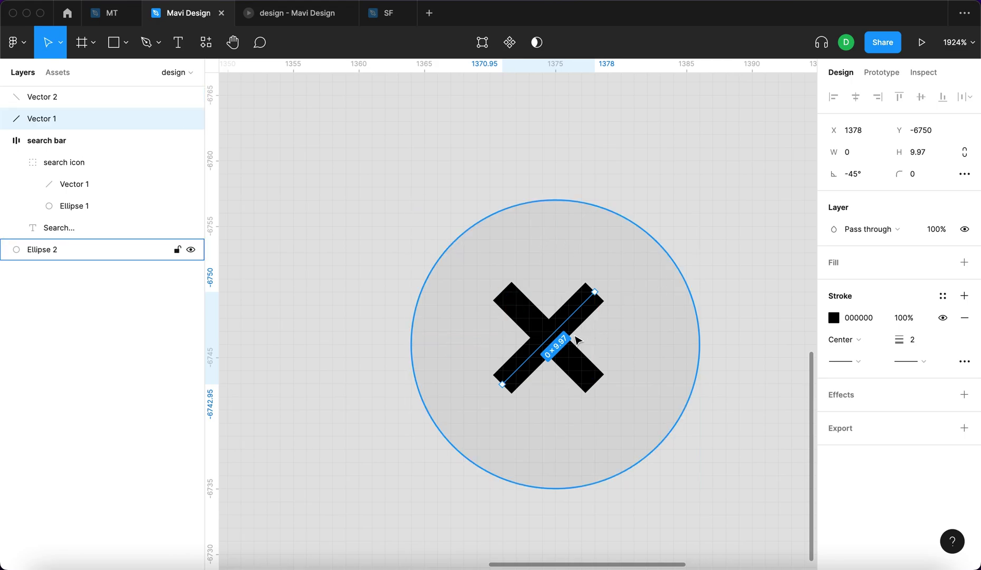
pyautogui.click(697, 279)
pyautogui.scroll(-5, 654, 296)
pyautogui.click(649, 300)
pyautogui.scroll(10, 663, 296)
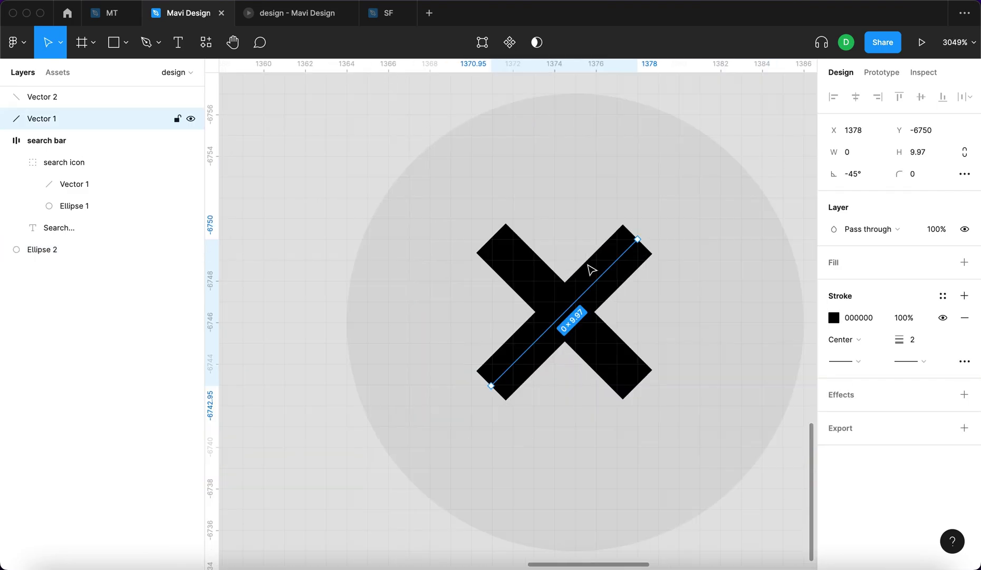
# Step: Flatten the cross line that rises to the right and set its width and height to 8
pyautogui.press('super+e')
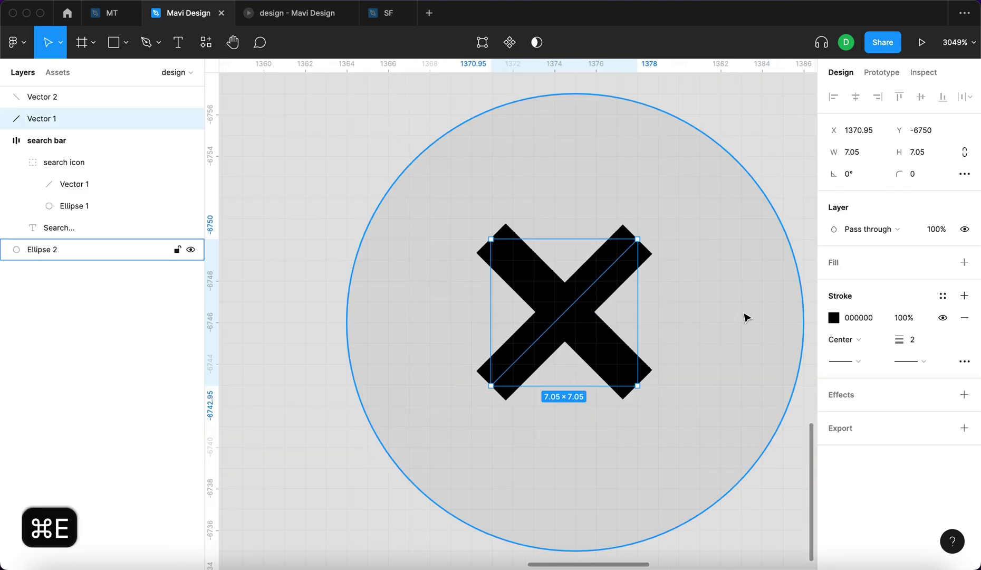
pyautogui.click(807, 338)
pyautogui.click(612, 265)
pyautogui.click(867, 153)
pyautogui.write('8')
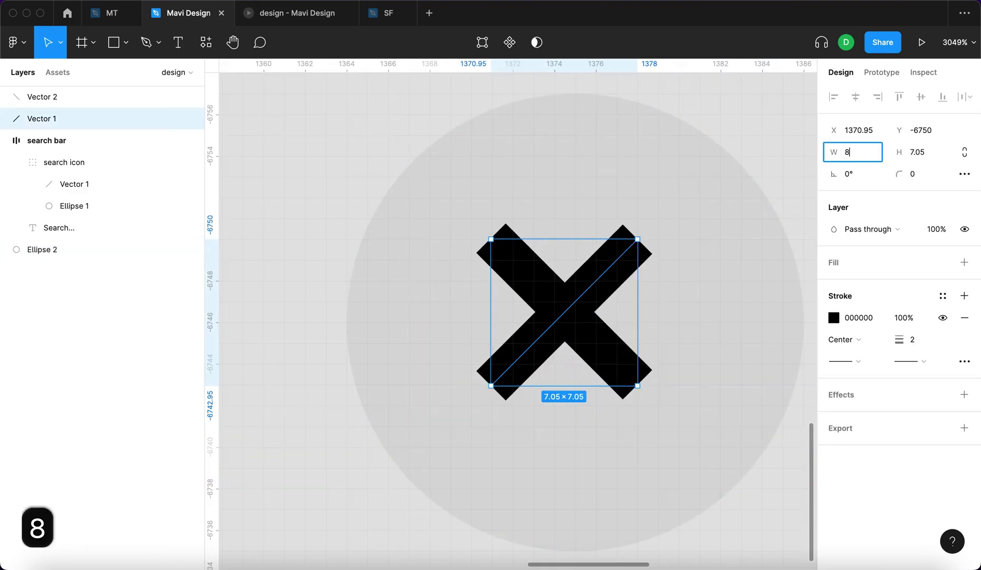
pyautogui.press('Tab')
pyautogui.write('8')
pyautogui.press('Return')
# Step: Delete the other cross line and set the remaining line's X to 1371, centring it in the circle
pyautogui.click(871, 136)
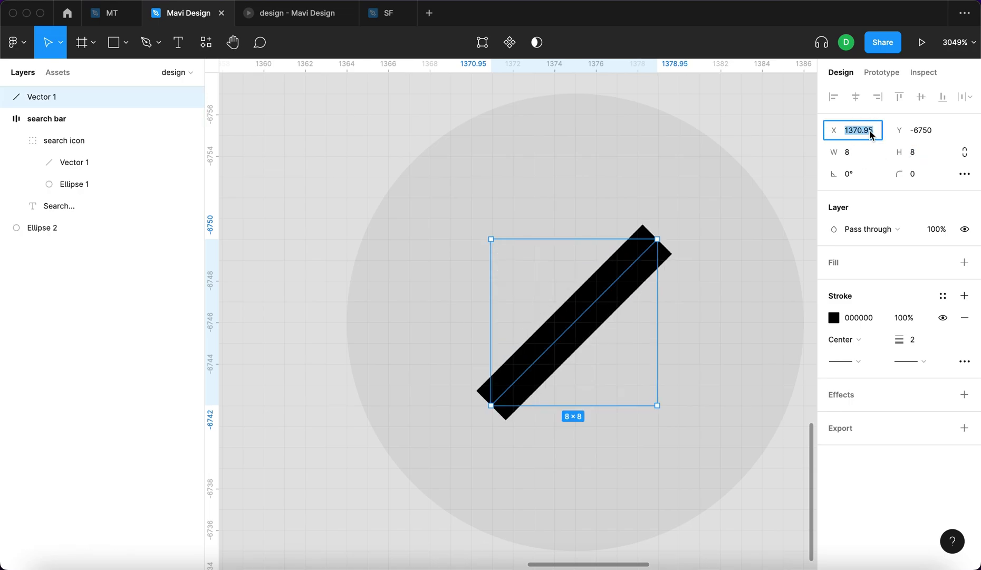
pyautogui.write('1371')
pyautogui.press('Return')
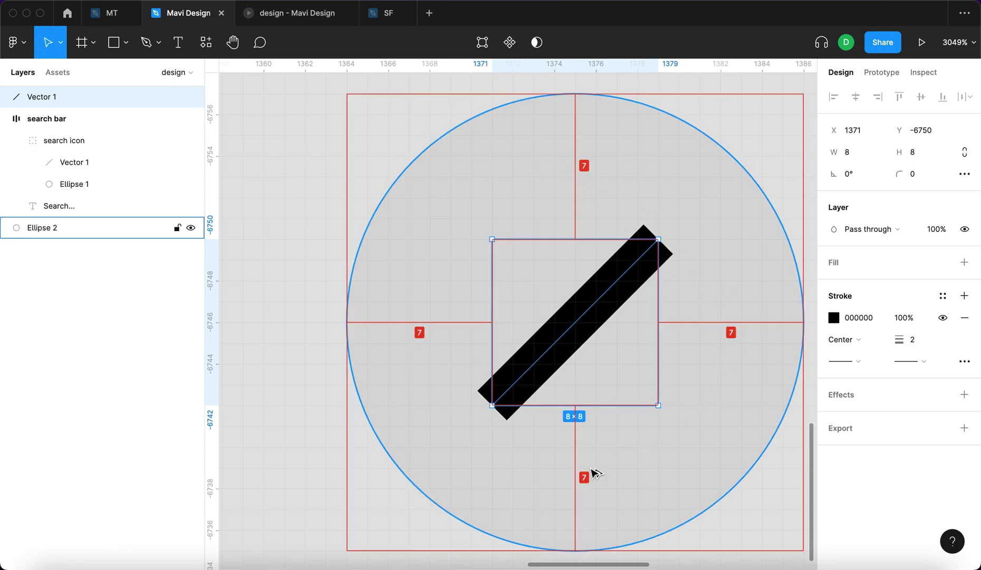
# Step: Duplicate the diagonal line and rotate the copy to -90° so the two lines form a cross
pyautogui.press('super+d')
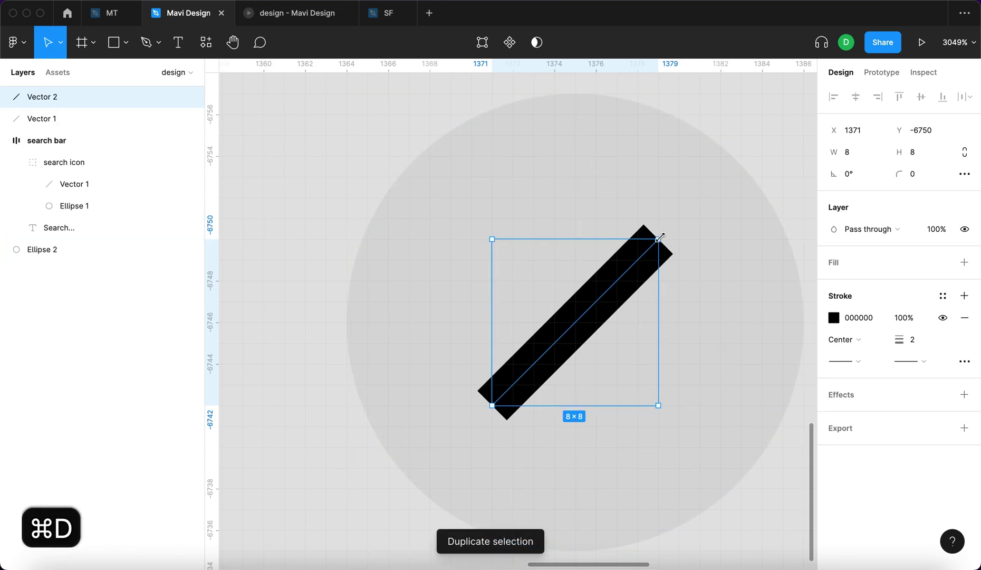
pyautogui.moveTo(665, 233); pyautogui.dragTo(692, 434)
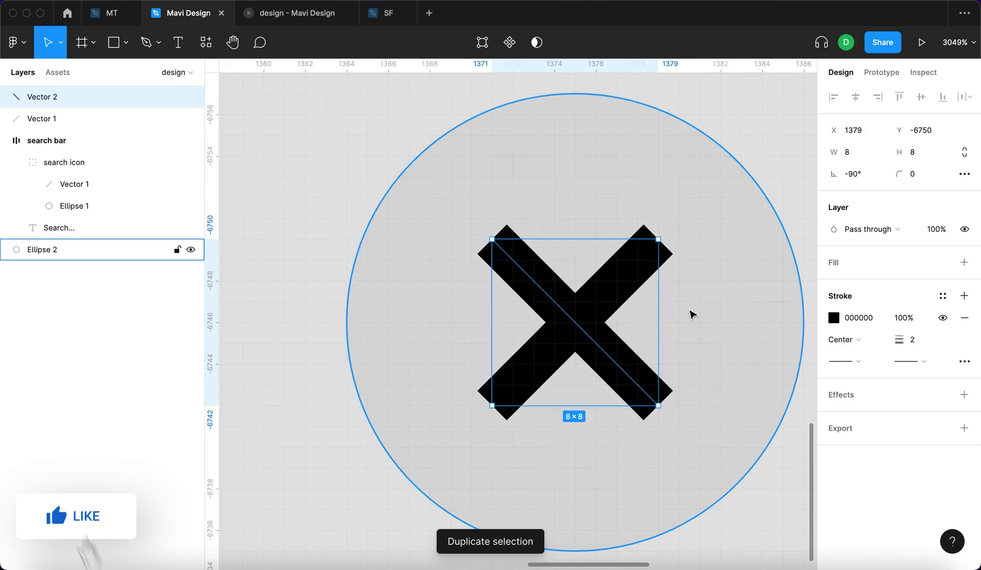
# Step: Change the fill of the circle behind the cross to grey 787878
pyautogui.scroll(-5, 690, 314)
pyautogui.click(517, 274)
pyautogui.hscroll(5, 528, 303)
pyautogui.scroll(1, 528, 303)
pyautogui.click(537, 333)
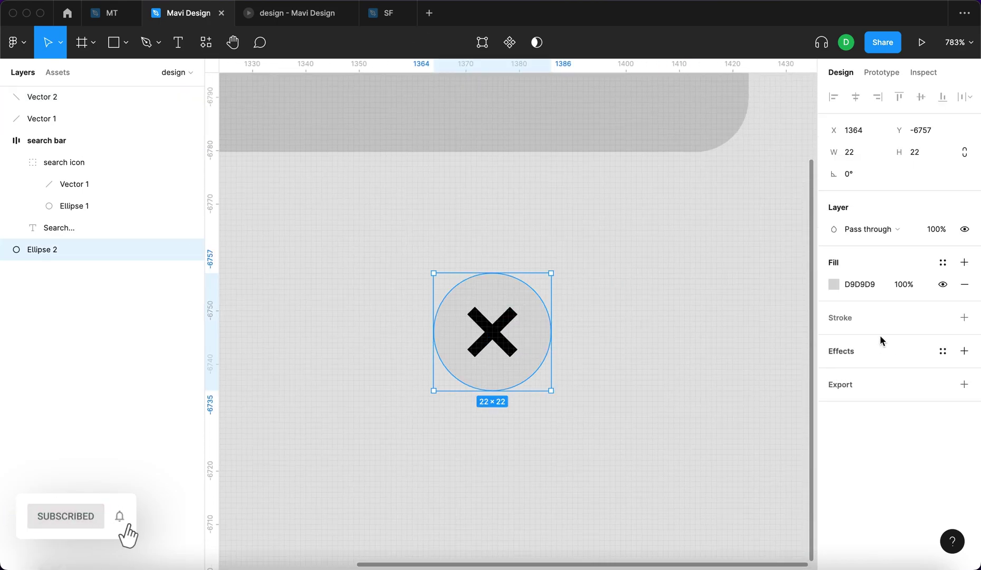
pyautogui.click(837, 290)
pyautogui.moveTo(705, 337); pyautogui.dragTo(617, 317)
# Step: Change the stroke colour of both cross lines to white FFFFFF, leaving the circle out of the selection
pyautogui.moveTo(628, 399); pyautogui.dragTo(485, 298)
pyautogui.keyDown('shift'); pyautogui.click(482, 294); pyautogui.keyUp('shift')
pyautogui.click(833, 322)
pyautogui.moveTo(717, 324); pyautogui.dragTo(586, 196)
pyautogui.click(591, 233)
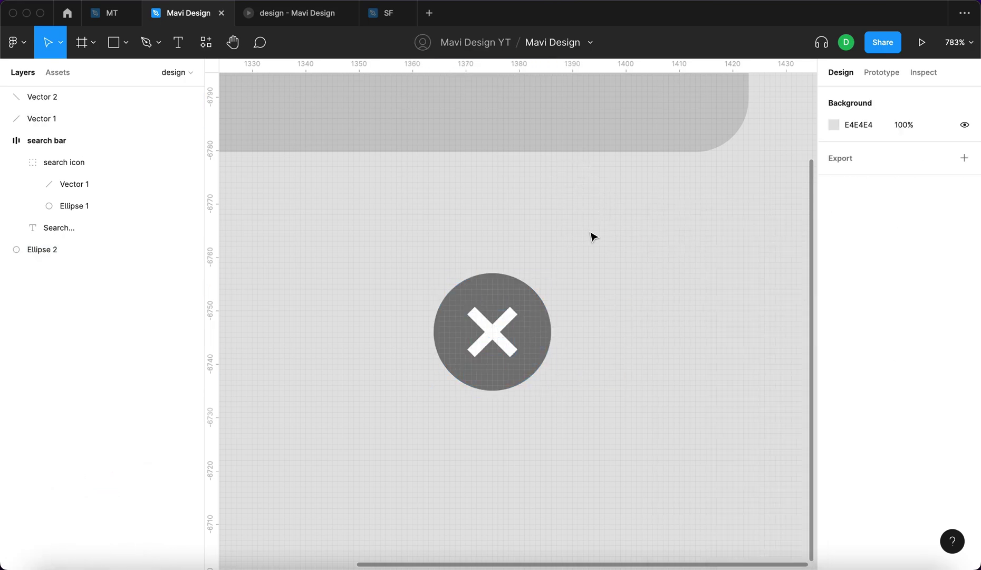
# Step: Turn the circle and cross into one component and name it "close search button"
pyautogui.moveTo(719, 400); pyautogui.dragTo(589, 324)
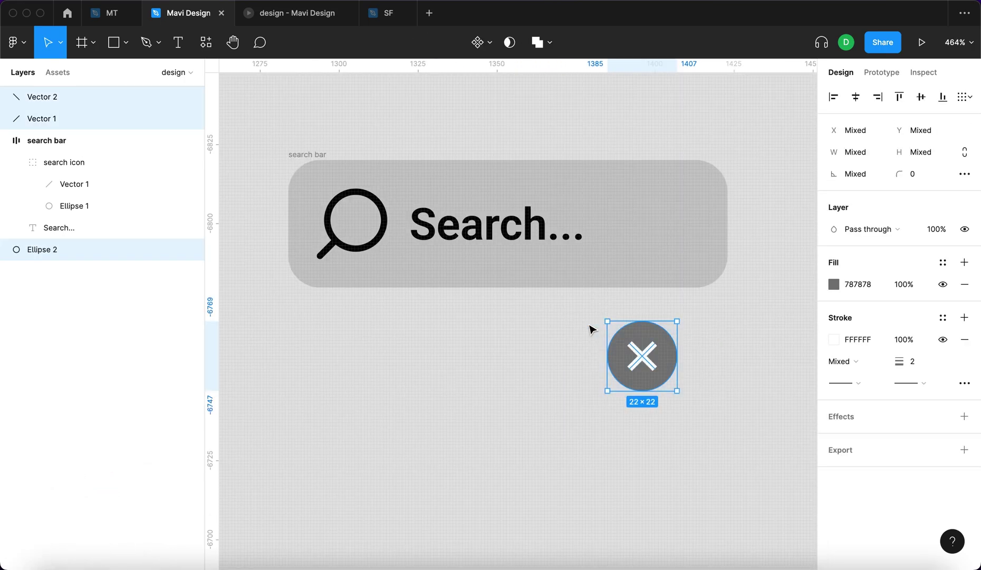
pyautogui.click(480, 43)
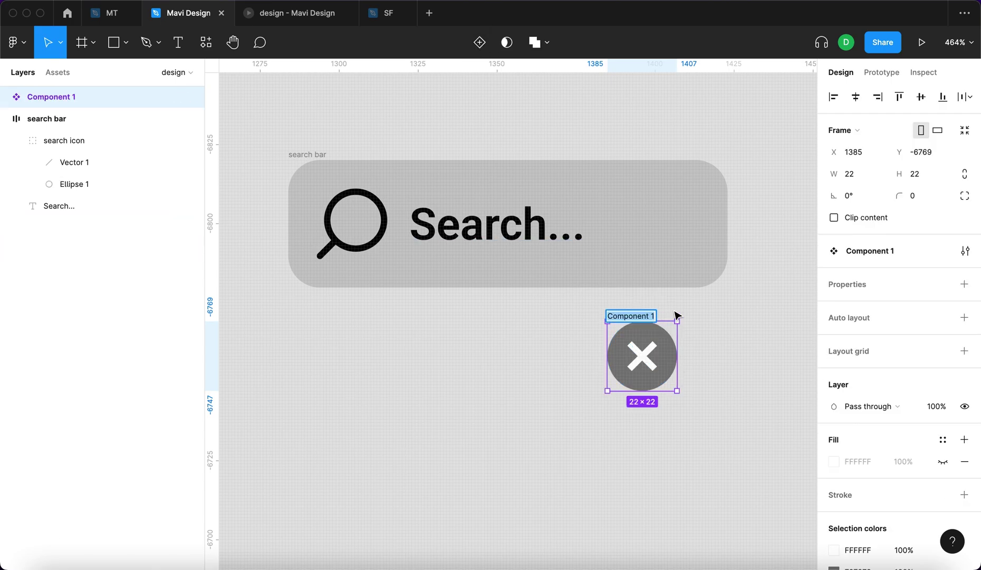
pyautogui.write('close searxch')
pyautogui.press('BackSpace')
pyautogui.press('BackSpace')
pyautogui.press('BackSpace')
pyautogui.press('BackSpace')
pyautogui.write('ch button')
pyautogui.press('Return')
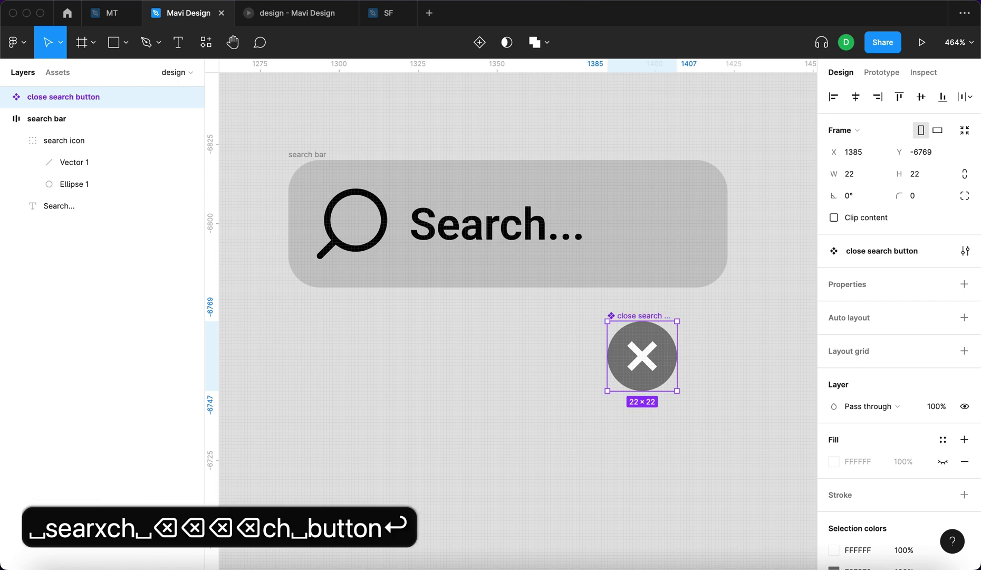
# Step: Add a second variant to the close search button and move the component set below the search bar, aligned with its left edge
pyautogui.click(479, 42)
pyautogui.click(789, 383)
pyautogui.click(613, 257)
pyautogui.scroll(-2, 612, 264)
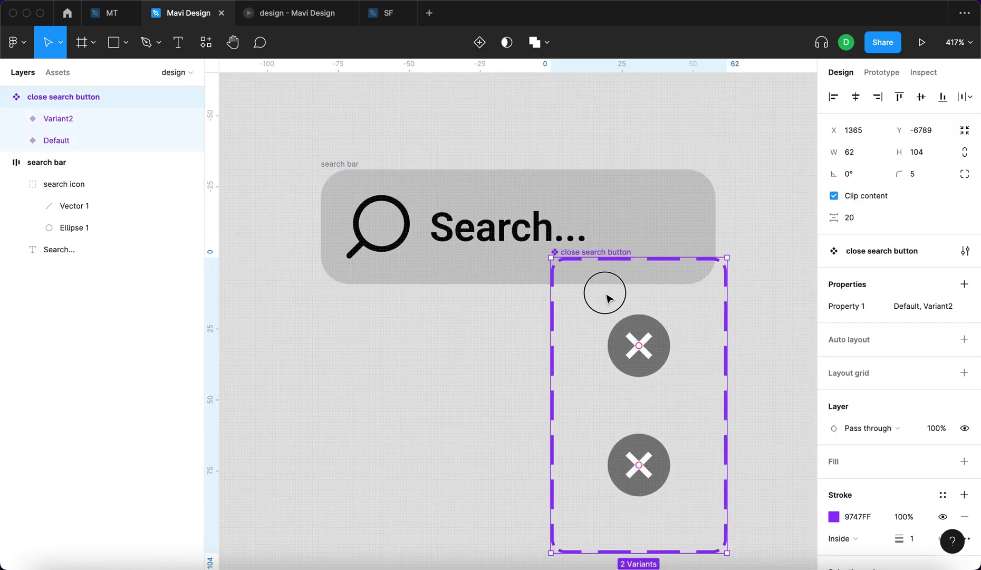
pyautogui.scroll(-3, 608, 286)
pyautogui.hscroll(-2, 609, 286)
# Step: Rename the variant property to State and its values to "default" and "pressed"
pyautogui.click(964, 306)
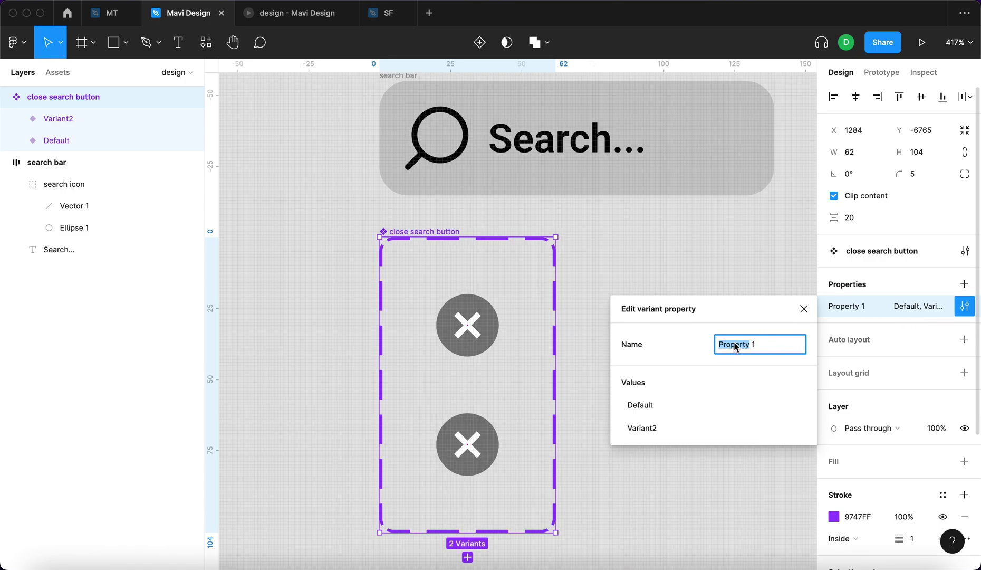
pyautogui.press('super+a')
pyautogui.write('State')
pyautogui.press('Return')
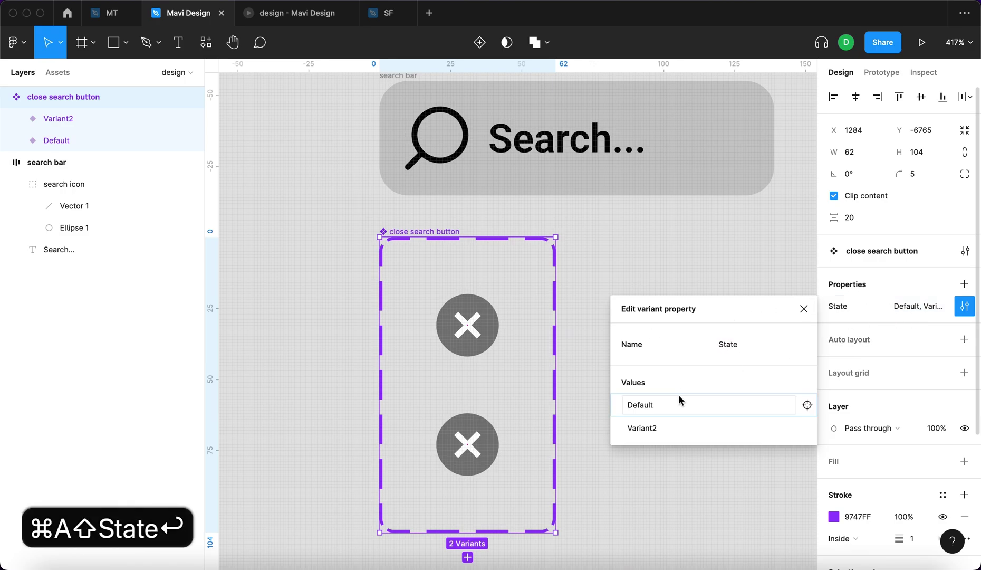
pyautogui.write('default')
pyautogui.press('Return')
pyautogui.click(668, 426)
pyautogui.write('pressed')
pyautogui.press('Return')
# Step: Darken the grey circle colour of the pressed variant
pyautogui.click(530, 429)
pyautogui.click(497, 439)
pyautogui.scroll(-2, 506, 437)
pyautogui.hscroll(-2, 506, 438)
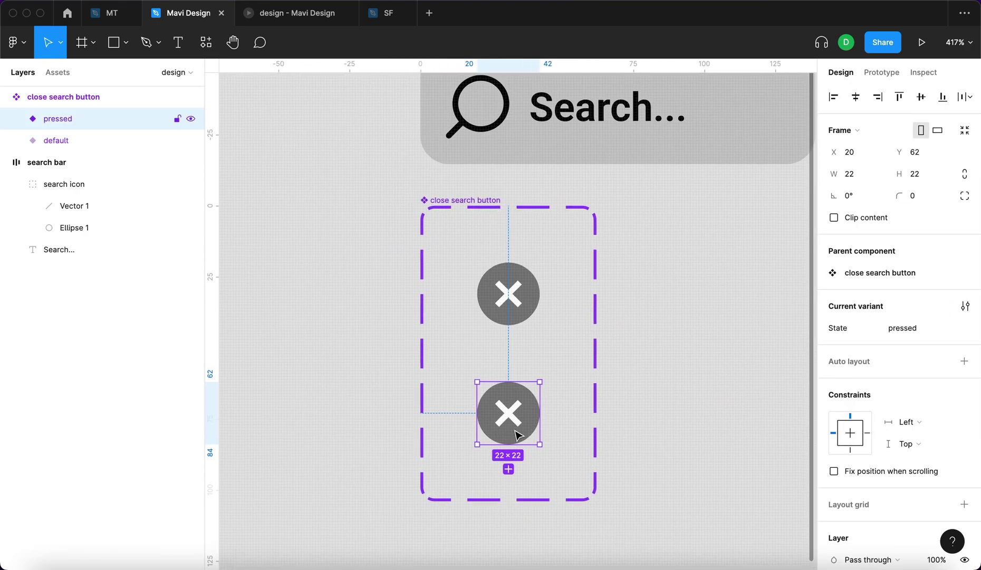
pyautogui.scroll(-5, 946, 422)
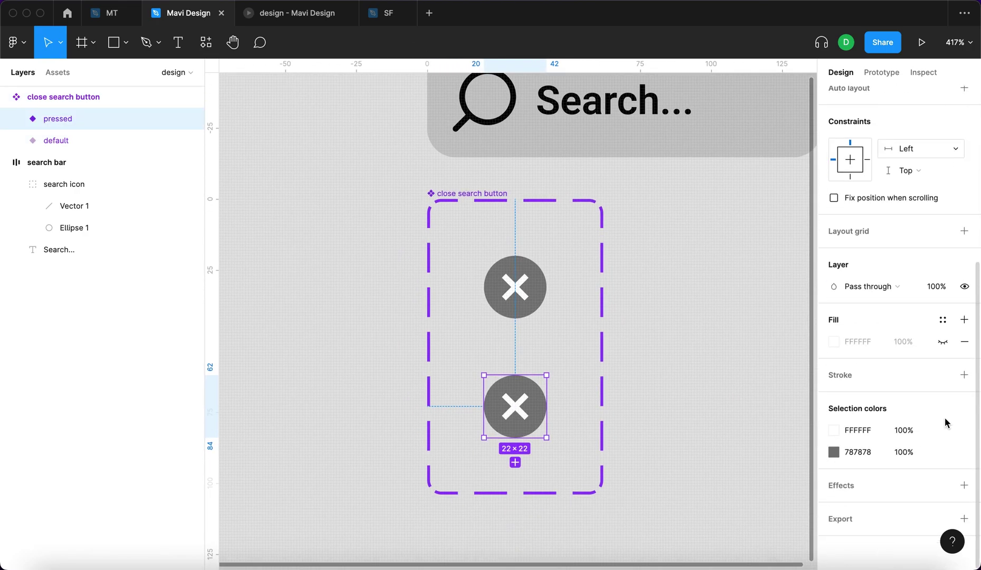
pyautogui.click(834, 454)
pyautogui.moveTo(658, 327); pyautogui.dragTo(654, 342)
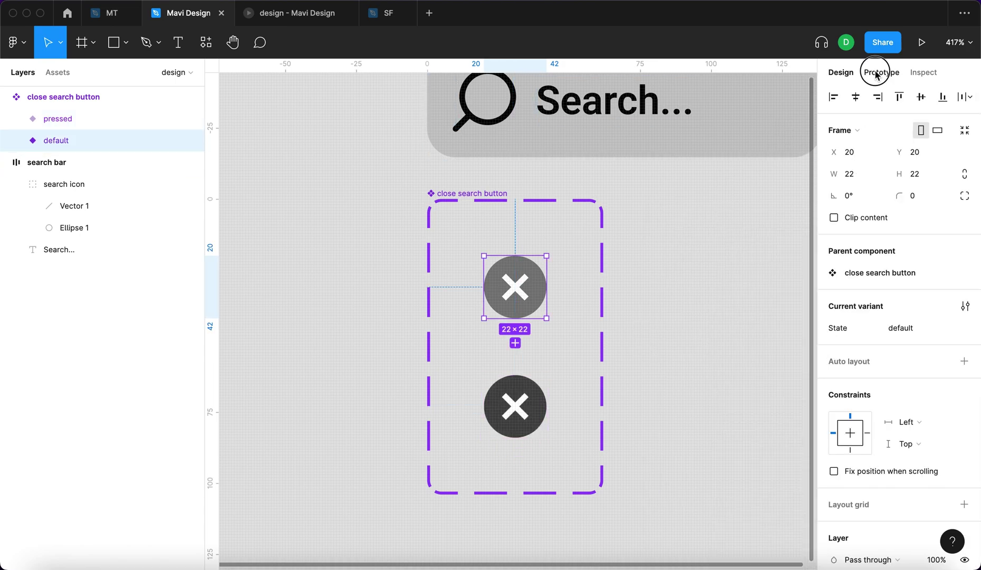
# Step: Connect the default variant to the pressed variant with a While pressing interaction using Smart animate, Ease out and a 40 ms duration
pyautogui.click(881, 72)
pyautogui.moveTo(547, 287); pyautogui.dragTo(515, 407)
pyautogui.click(710, 159)
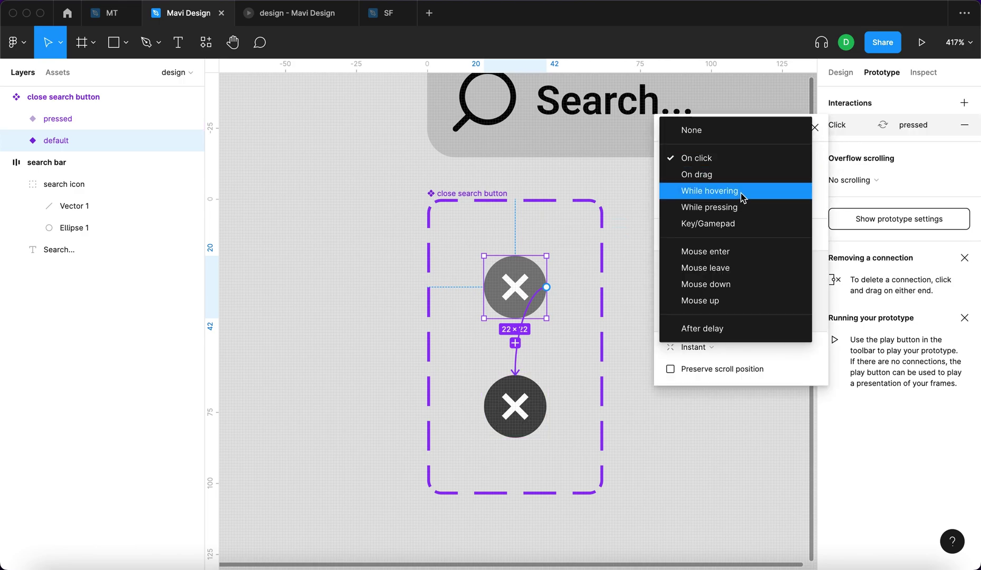
pyautogui.click(744, 213)
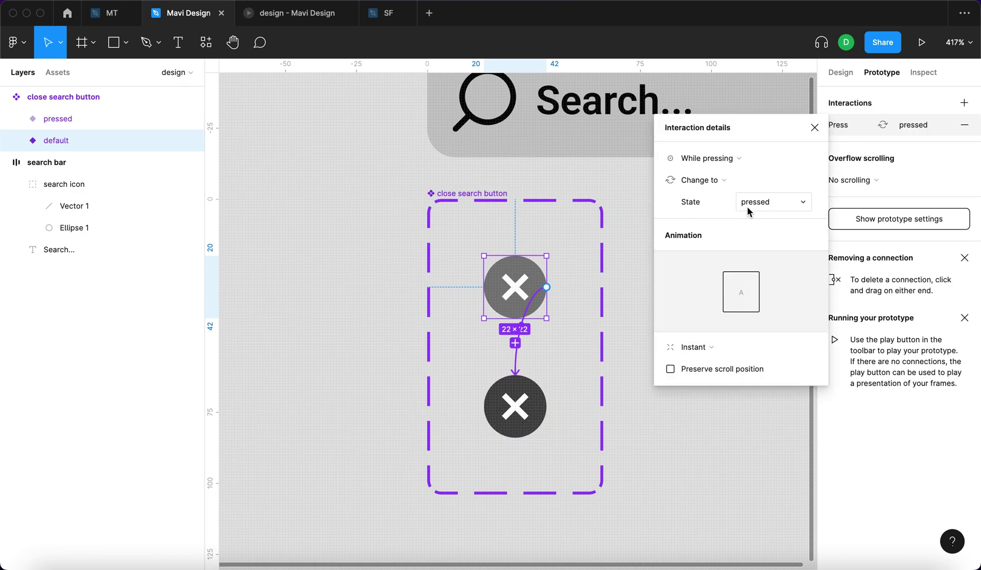
pyautogui.click(710, 347)
pyautogui.click(723, 378)
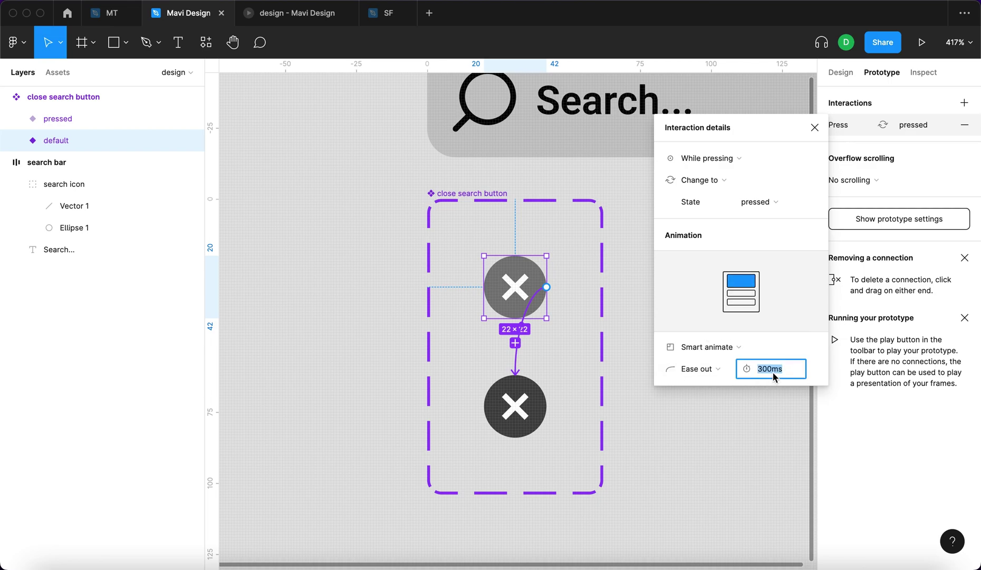
pyautogui.write('40')
pyautogui.press('Return')
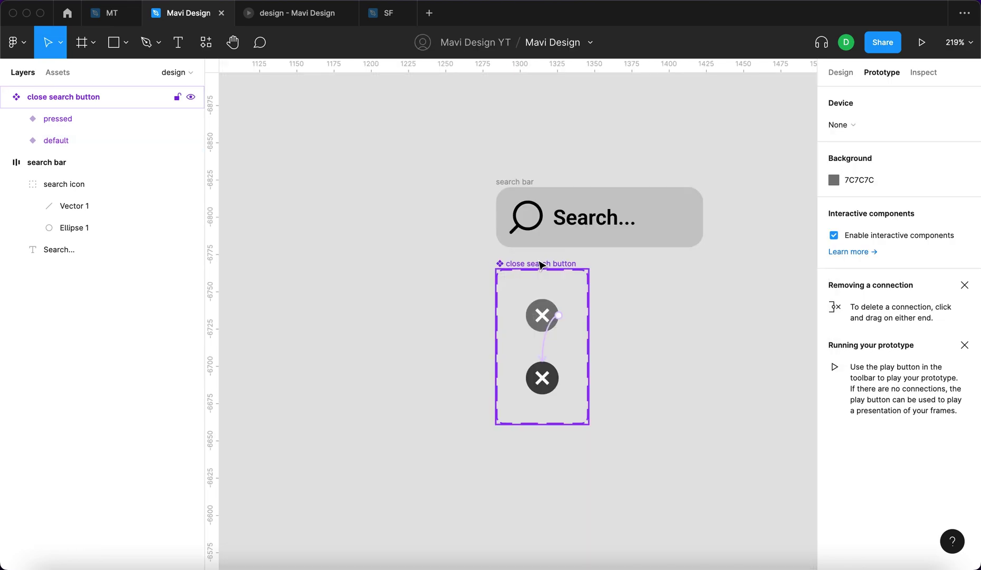
# Step: Move the button component set to the left of the search bar and place a default instance inside the bar after the Search... text
pyautogui.moveTo(541, 264); pyautogui.dragTo(395, 195)
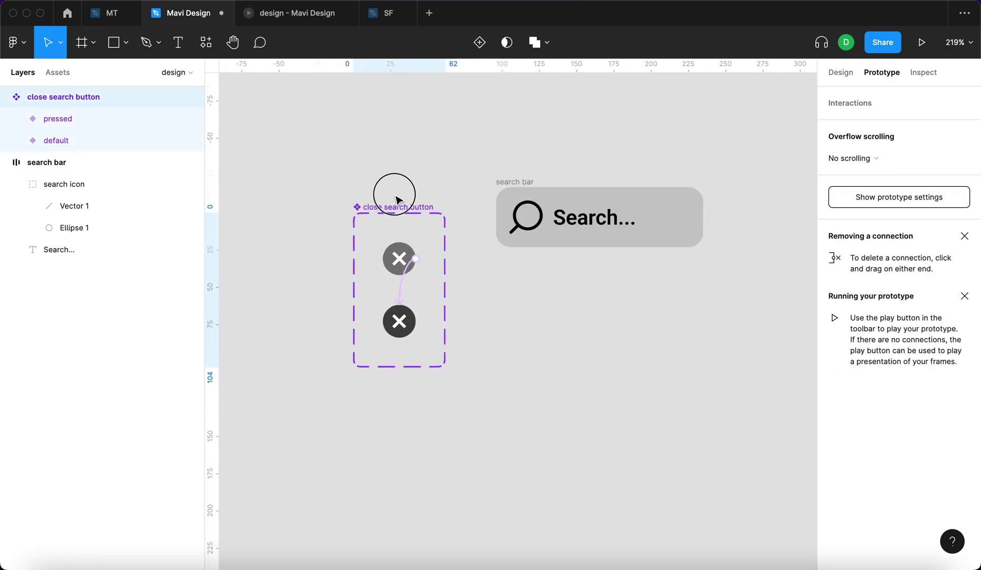
pyautogui.click(349, 311)
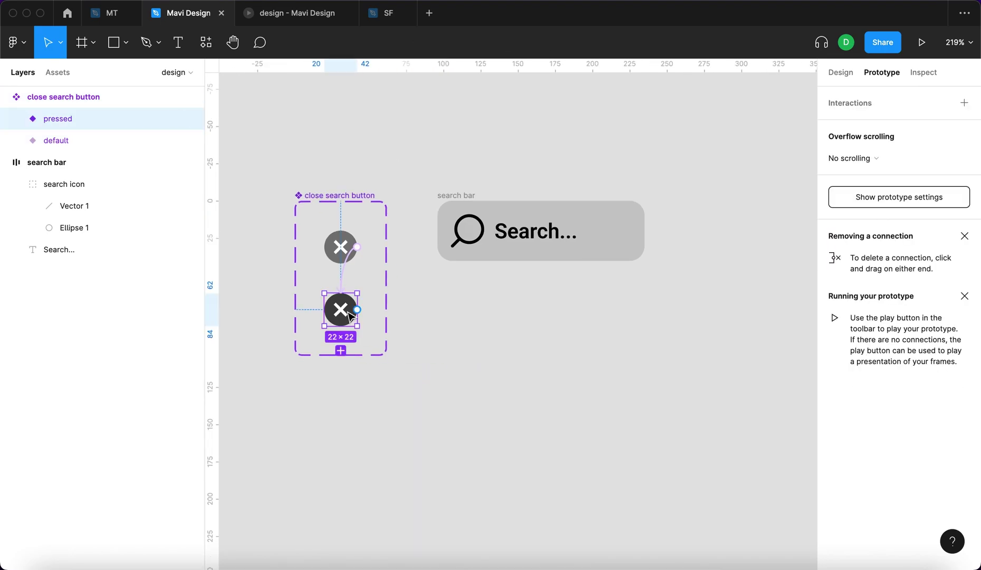
pyautogui.click(340, 244)
pyautogui.moveTo(341, 245); pyautogui.dragTo(614, 247)
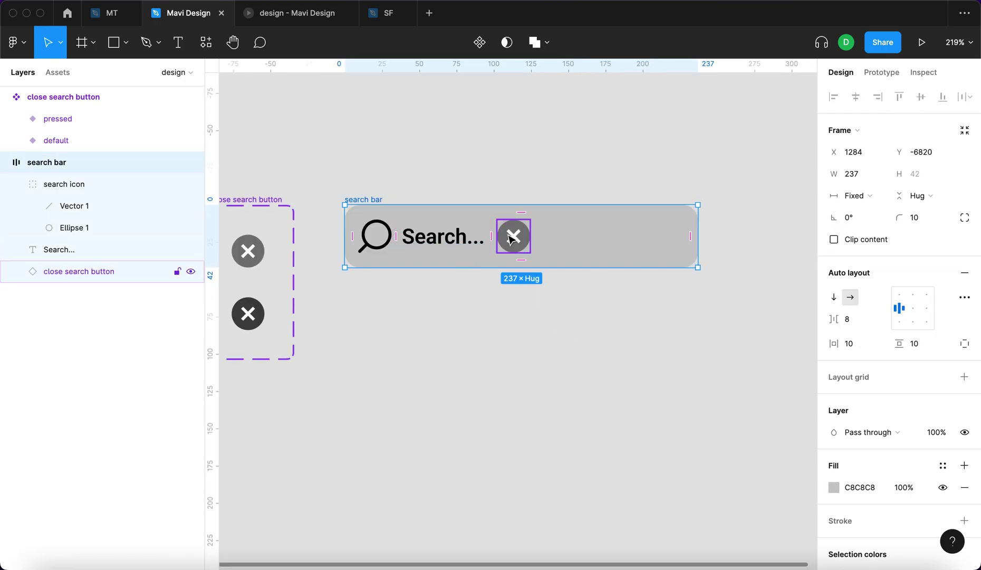
# Step: Narrow the search bar frame to a width of 217
pyautogui.click(509, 237)
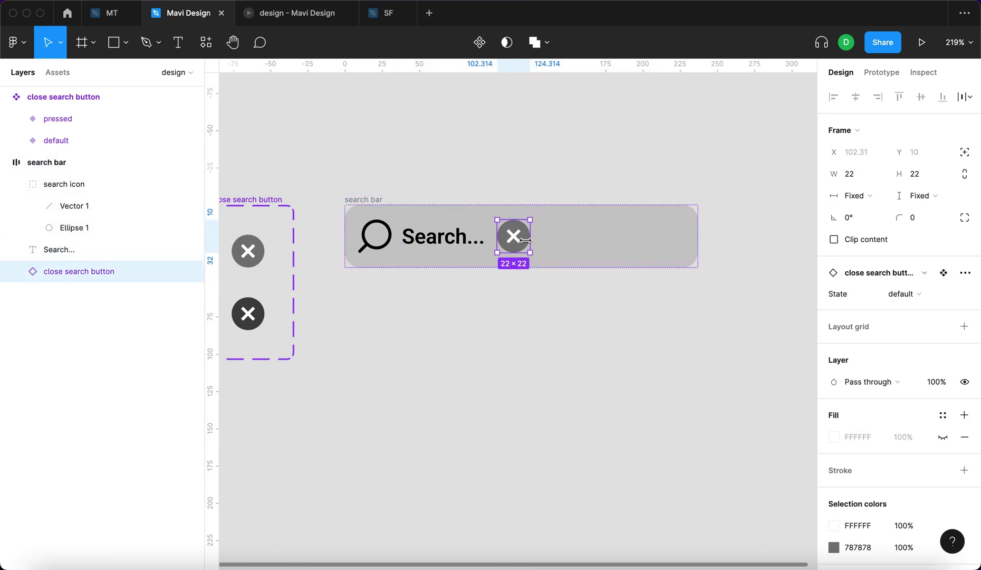
pyautogui.click(371, 199)
pyautogui.moveTo(698, 227); pyautogui.dragTo(669, 227)
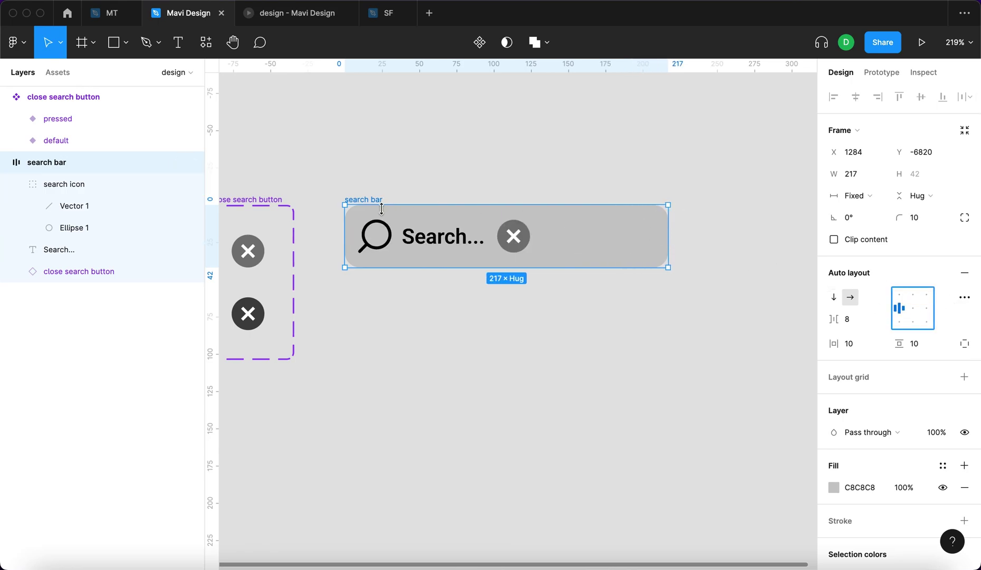
# Step: Give the close button instance absolute position and align it to the search bar's vertical centre and right edge
pyautogui.click(514, 240)
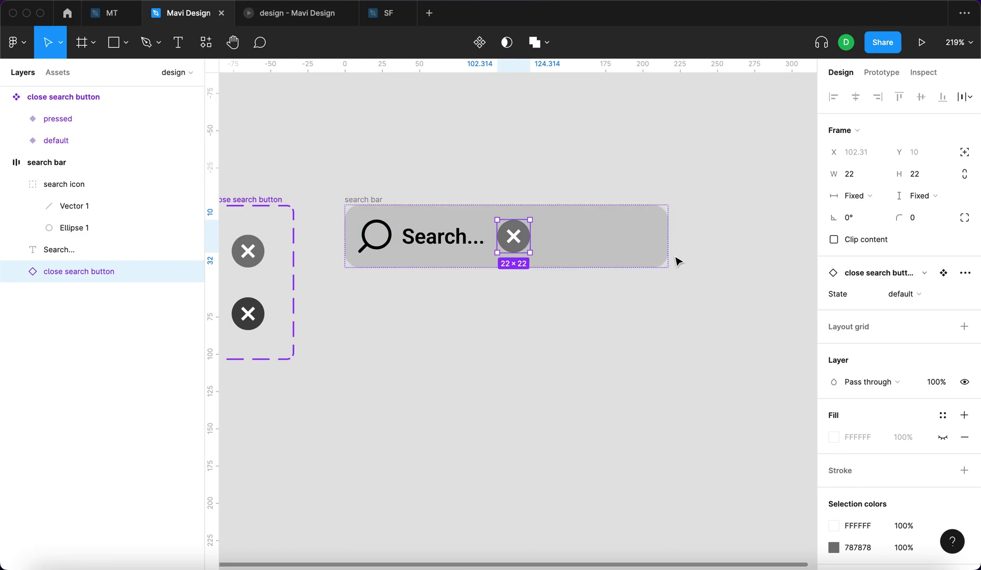
pyautogui.click(963, 154)
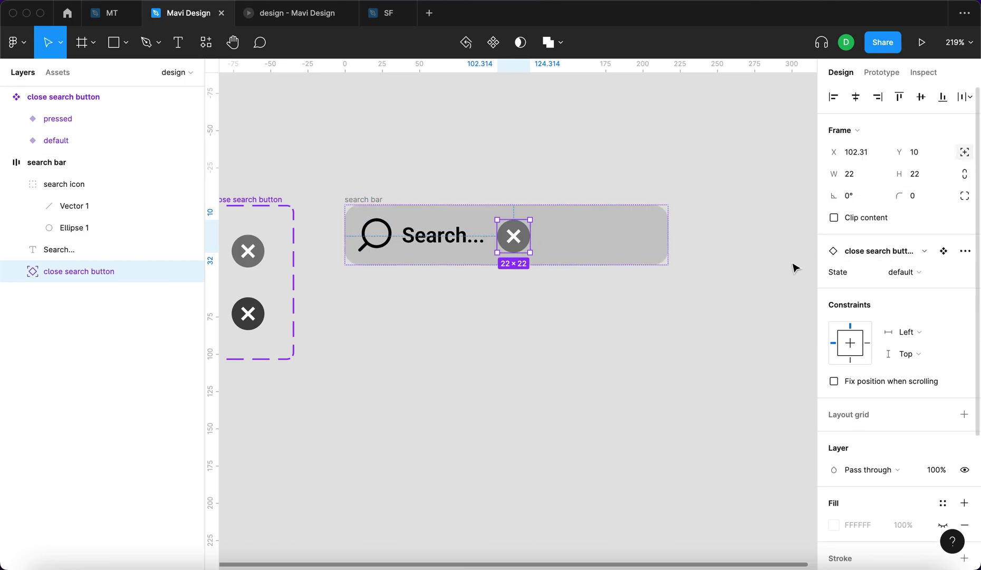
pyautogui.click(923, 100)
pyautogui.click(876, 98)
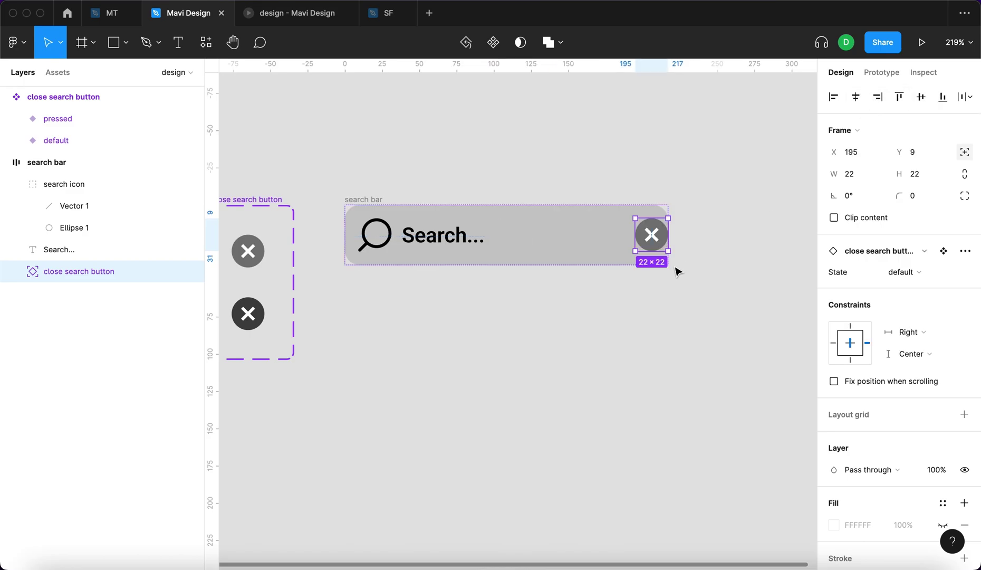
# Step: Nudge the close button inward from the bar's right edge to X 186 and check its margins
pyautogui.scroll(2, 652, 232)
pyautogui.hotkey('shift', 'Left')
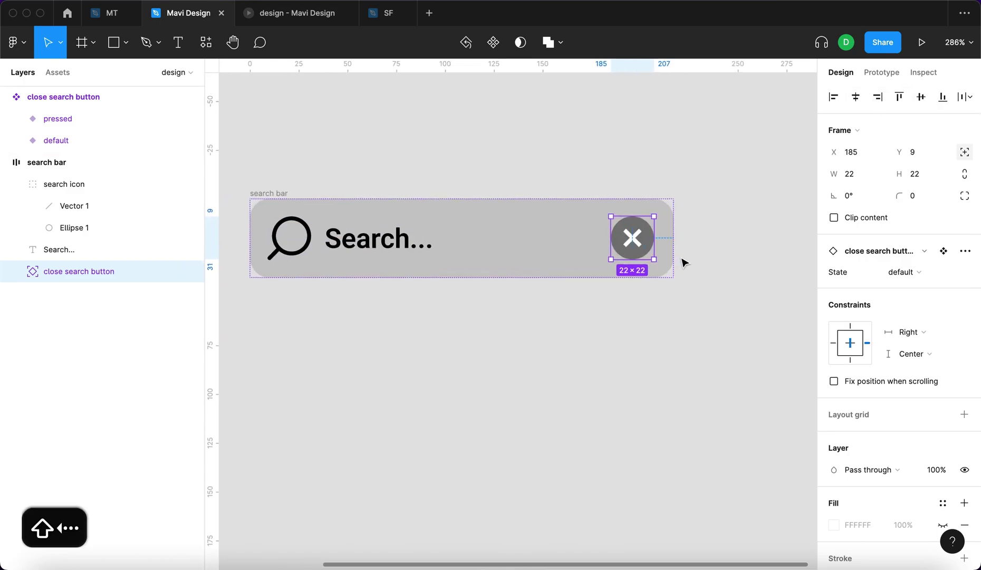
pyautogui.press('Right')
pyautogui.press('Right')
pyautogui.press('Left')
pyautogui.press('alt')
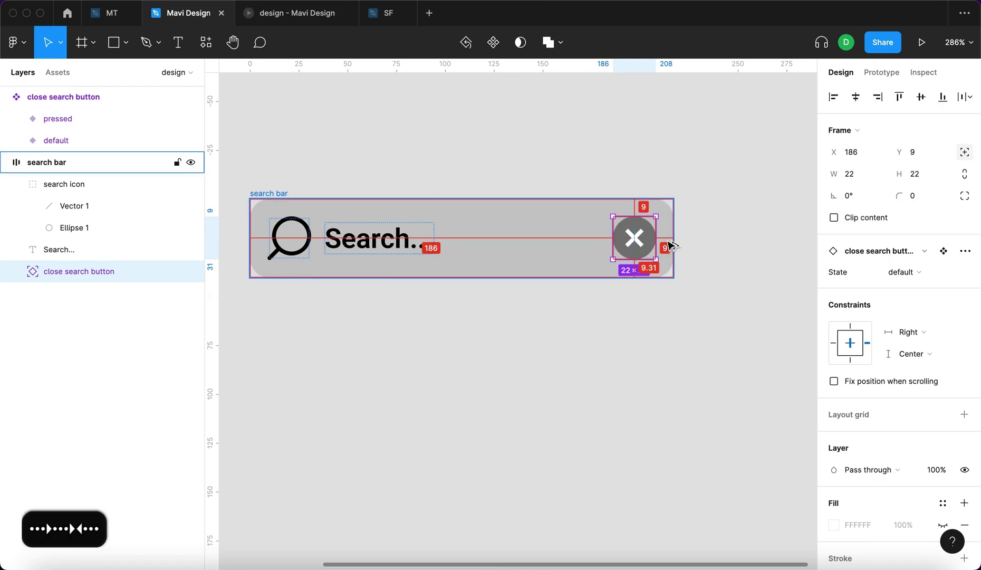
pyautogui.click(716, 177)
# Step: Narrow the search bar to a width of 194 and switch its height sizing from Hug to Fixed
pyautogui.click(274, 196)
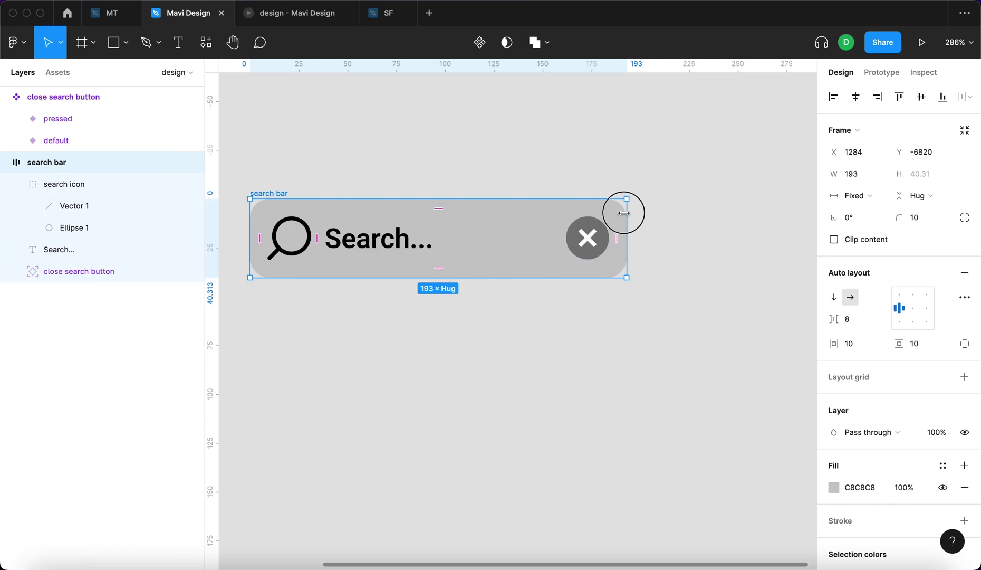
pyautogui.moveTo(626, 212); pyautogui.dragTo(631, 223)
pyautogui.click(917, 196)
# Step: Try heights of 50 and 45 for the search bar, settling on 44
pyautogui.click(909, 175)
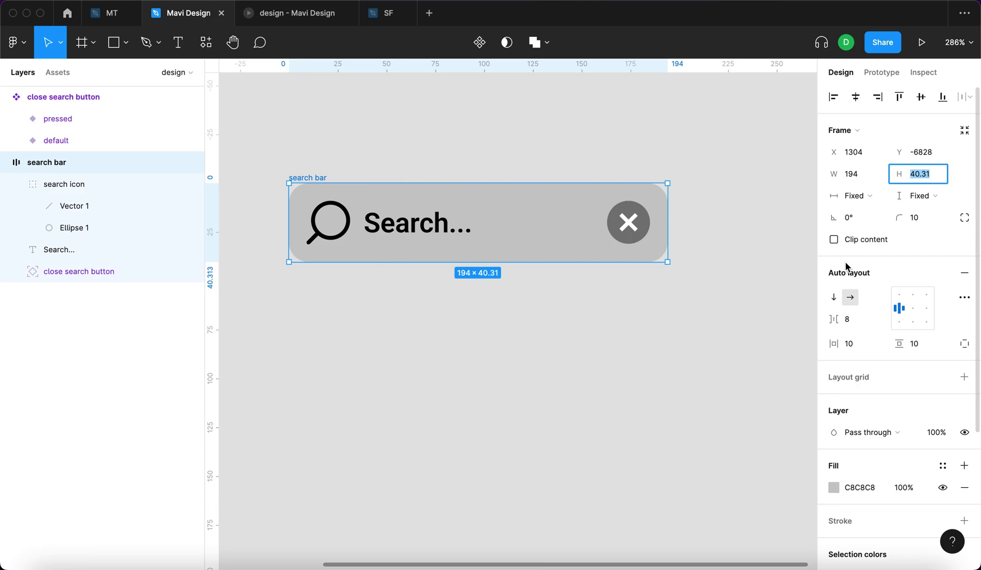
pyautogui.write('50')
pyautogui.press('Return')
pyautogui.click(922, 179)
pyautogui.write('4')
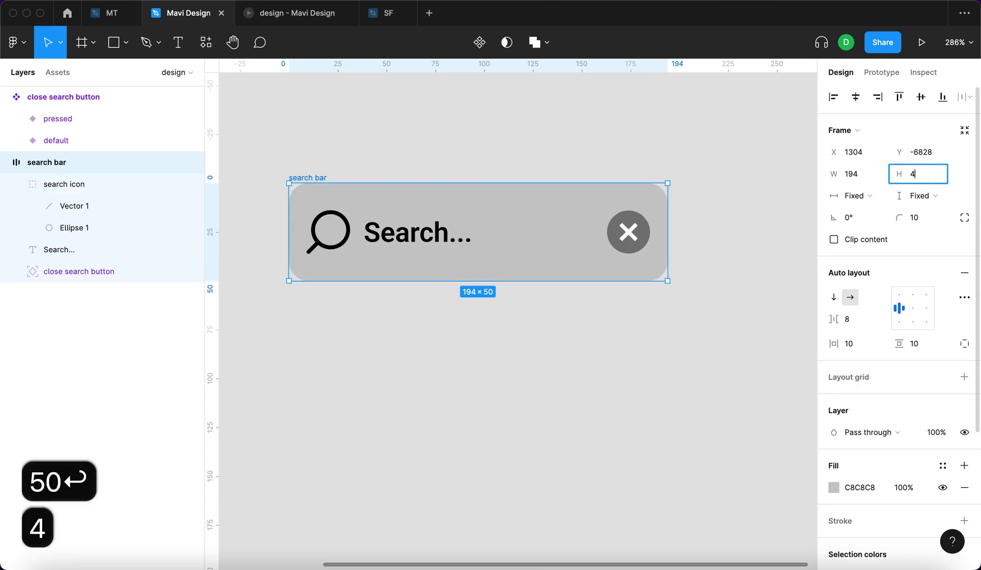
pyautogui.write('5')
pyautogui.press('Return')
pyautogui.click(922, 179)
pyautogui.write('44')
# Step: Check the search icon's margins and increase the search bar's horizontal padding to 12
pyautogui.click(328, 226)
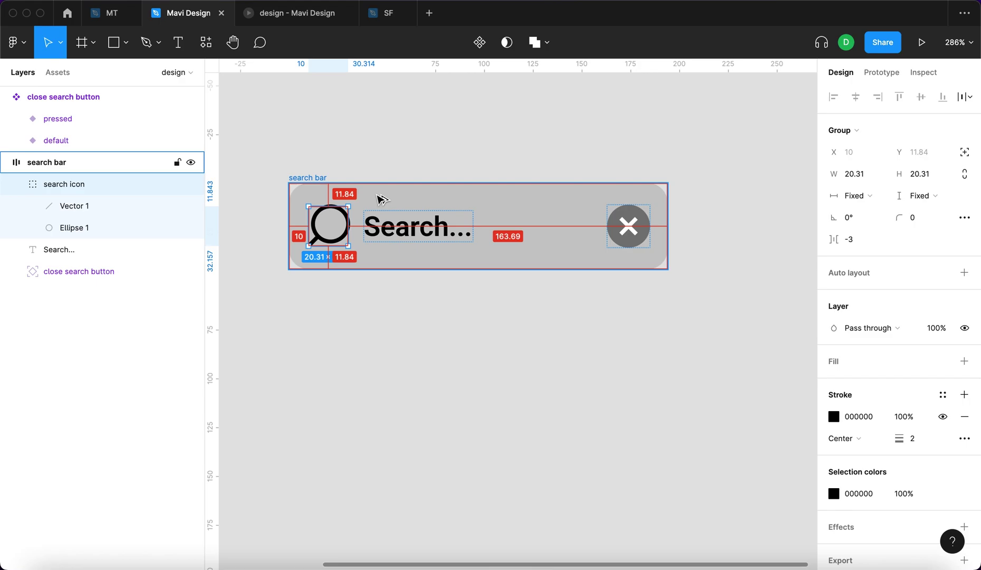
pyautogui.scroll(5, 285, 225)
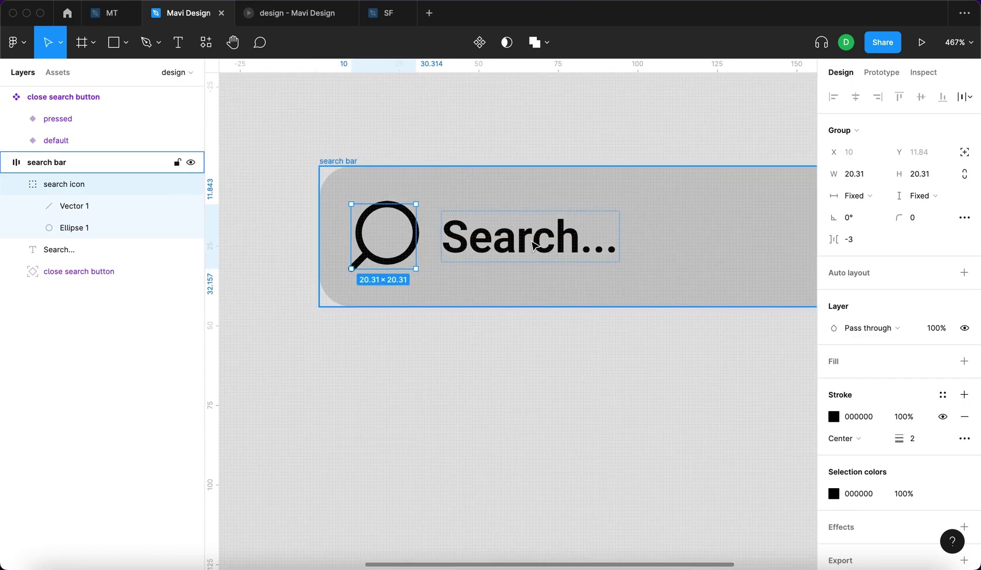
pyautogui.press('Escape')
pyautogui.click(858, 343)
pyautogui.scroll(-5, 706, 344)
pyautogui.hscroll(4, 704, 344)
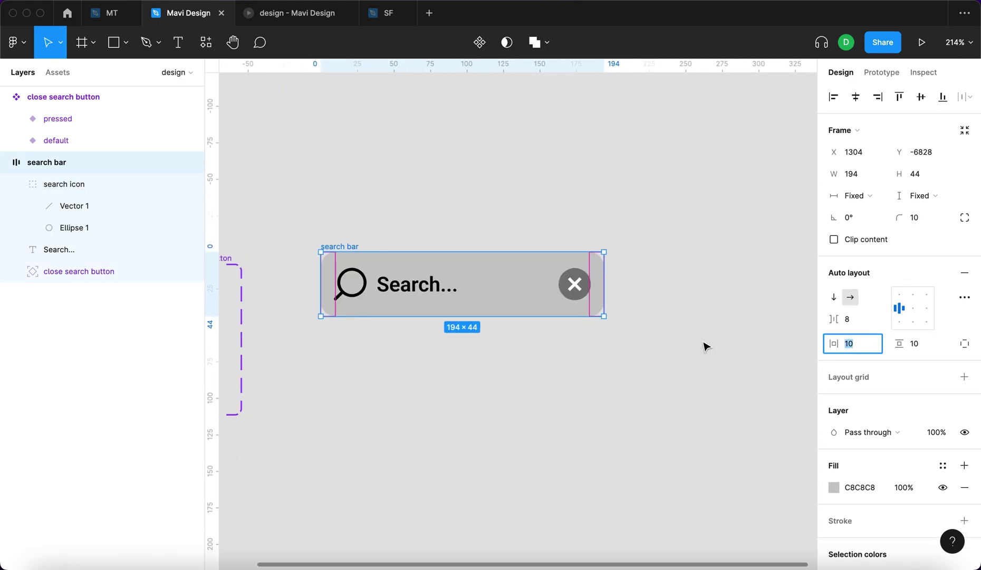
pyautogui.press('Up')
pyautogui.press('Up')
pyautogui.press('Up')
pyautogui.press('Down')
pyautogui.click(655, 343)
# Step: Examine the default and pressed close buttons and compare them with the one inside the search bar
pyautogui.scroll(-2, 652, 308)
pyautogui.click(297, 305)
pyautogui.scroll(2, 300, 360)
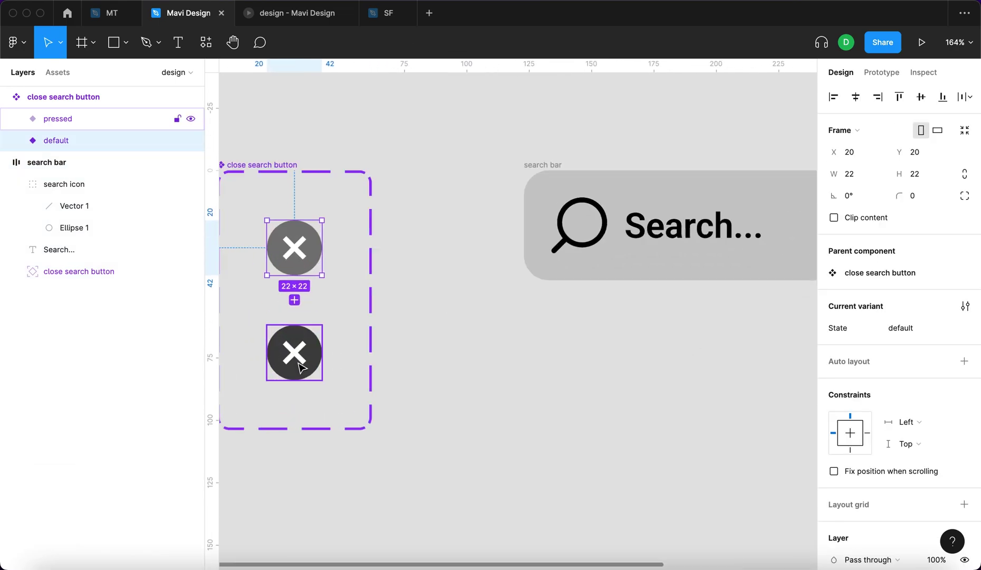
pyautogui.keyDown('shift'); pyautogui.click(300, 361); pyautogui.keyUp('shift')
pyautogui.scroll(5, 600, 253)
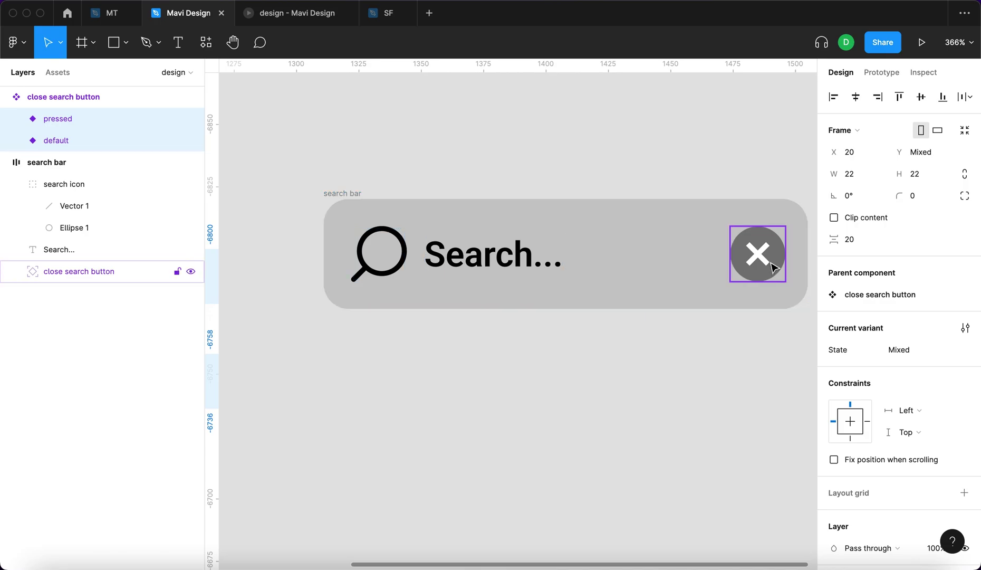
pyautogui.scroll(-5, 438, 210)
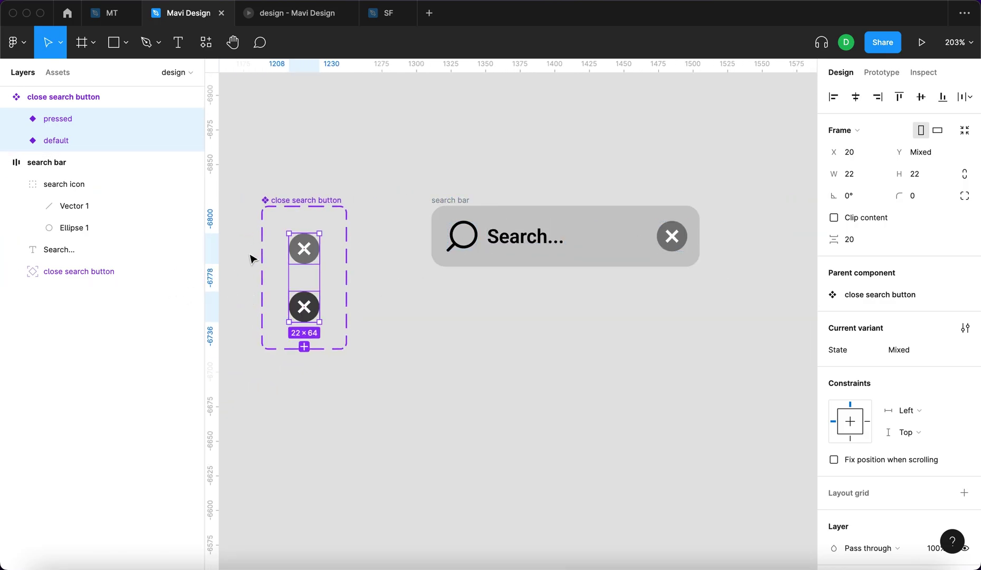
pyautogui.scroll(10, 258, 235)
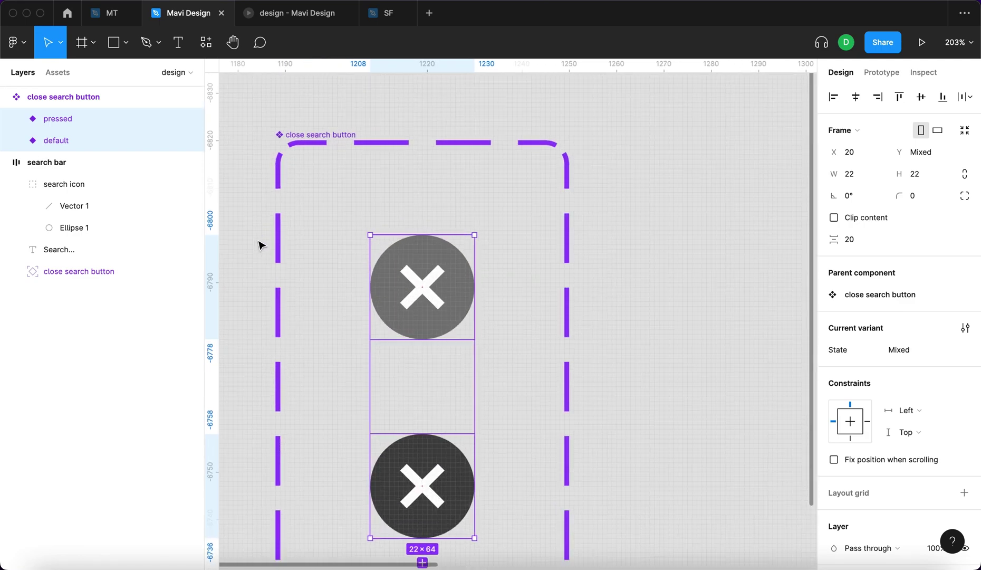
pyautogui.click(259, 241)
# Step: Group the two strokes that form the X of the default close button
pyautogui.scroll(5, 430, 289)
pyautogui.click(419, 280)
pyautogui.doubleClick(419, 284)
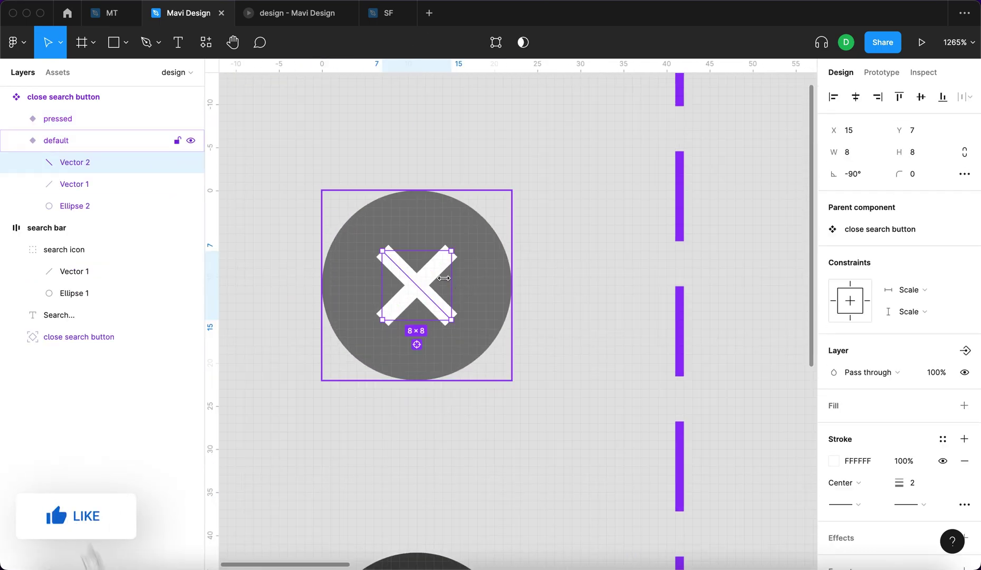
pyautogui.keyDown('shift'); pyautogui.click(397, 307); pyautogui.keyUp('shift')
pyautogui.press('super+g')
# Step: Subtract the X group from the gray circle of the default close button
pyautogui.click(489, 285)
pyautogui.click(108, 163)
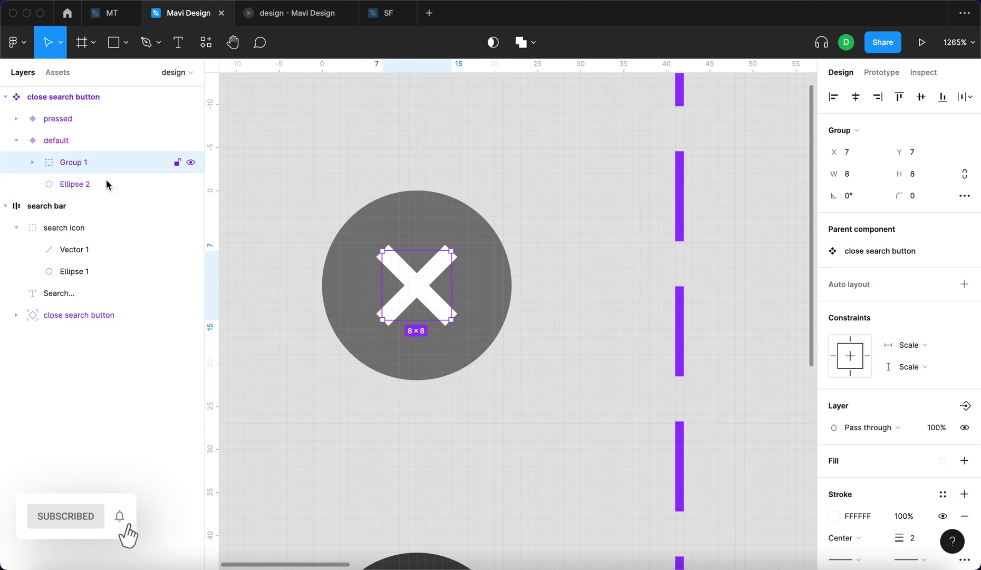
pyautogui.keyDown('shift'); pyautogui.click(127, 184); pyautogui.keyUp('shift')
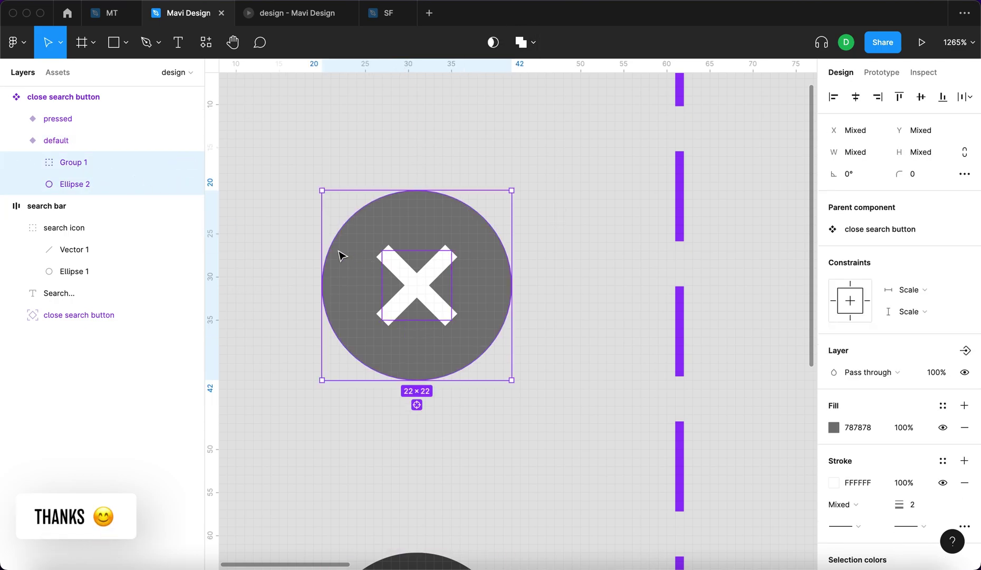
pyautogui.click(535, 45)
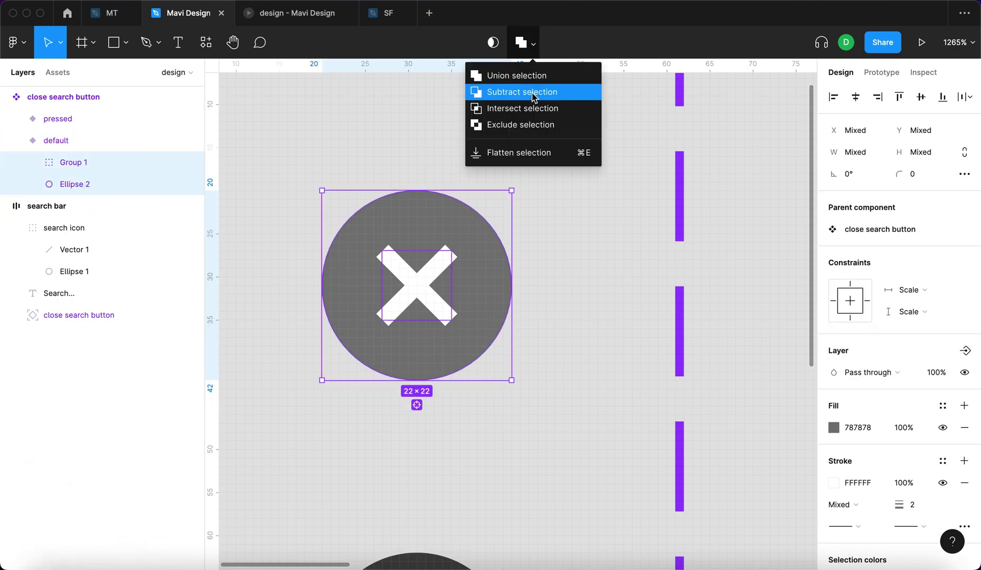
pyautogui.click(533, 94)
pyautogui.click(599, 244)
# Step: Group the two X strokes of the pressed close button
pyautogui.scroll(-2, 599, 243)
pyautogui.scroll(-4, 598, 244)
pyautogui.hscroll(-1, 599, 244)
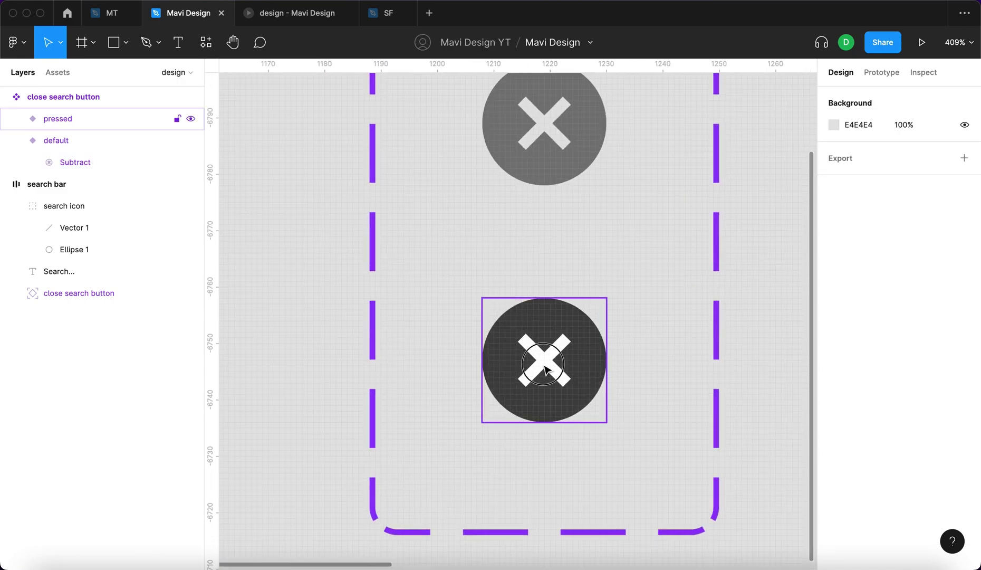
pyautogui.doubleClick(549, 367)
pyautogui.scroll(4, 548, 365)
pyautogui.keyDown('shift'); pyautogui.click(571, 332); pyautogui.keyUp('shift')
pyautogui.scroll(2, 617, 364)
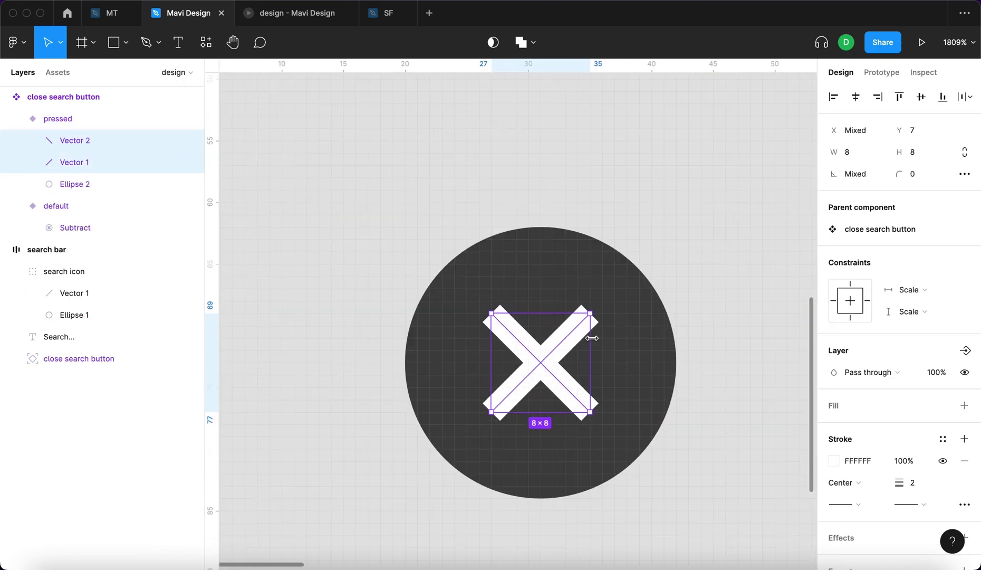
pyautogui.press('super+g')
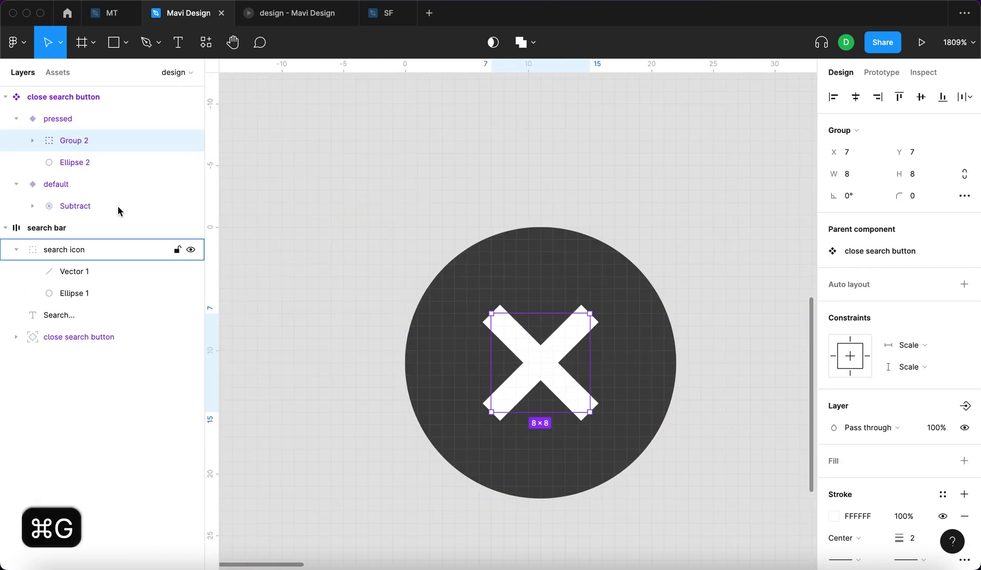
# Step: Subtract the X group from the dark circle of the pressed close button
pyautogui.keyDown('shift'); pyautogui.click(111, 161); pyautogui.keyUp('shift')
pyautogui.click(533, 43)
pyautogui.click(527, 91)
pyautogui.click(691, 159)
# Step: Test the close button's cut-out by trying the fill color B08484 on the search bar, and undo that color change
pyautogui.scroll(-6, 694, 161)
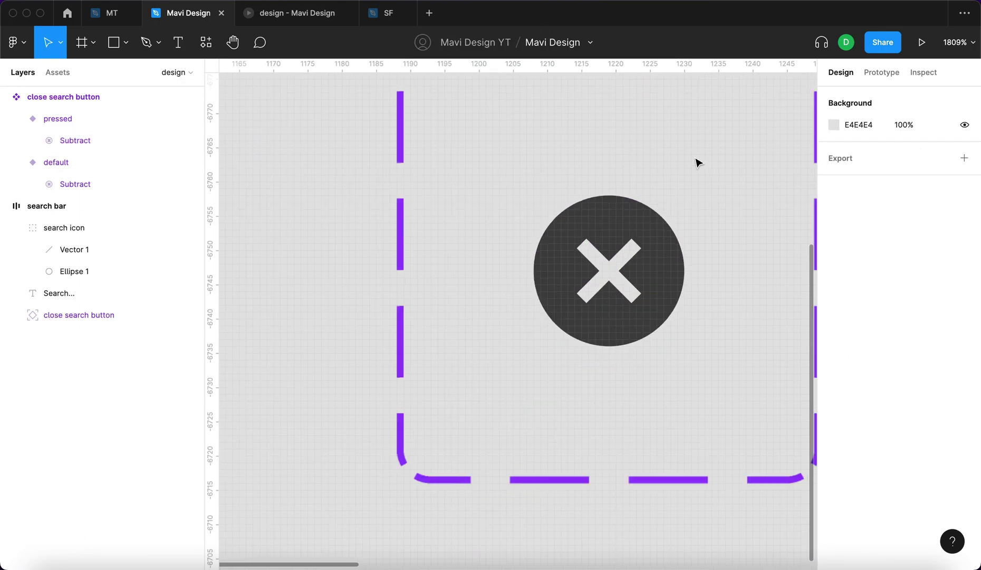
pyautogui.hscroll(20, 695, 168)
pyautogui.scroll(4, 695, 167)
pyautogui.click(436, 274)
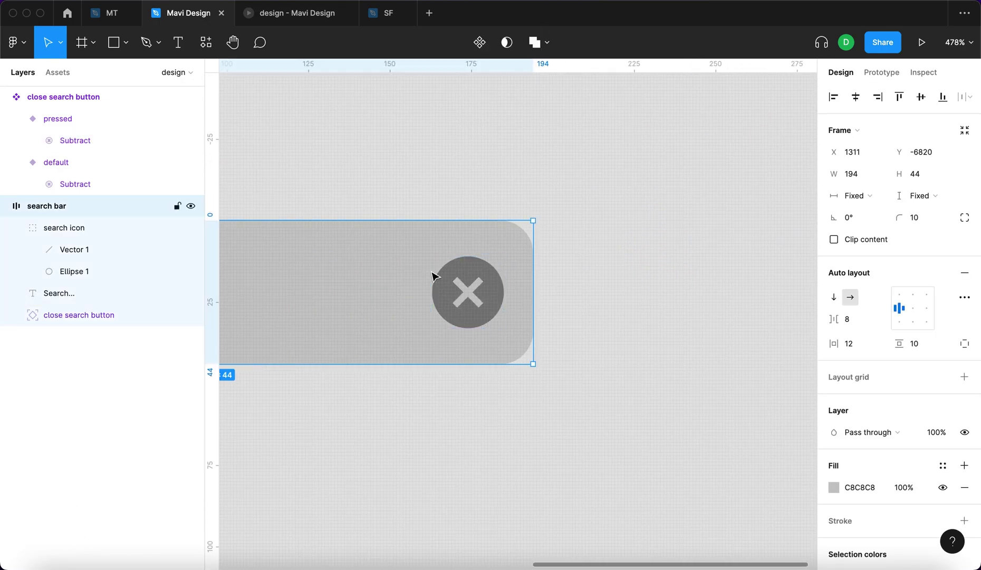
pyautogui.hotkey('shift', '2')
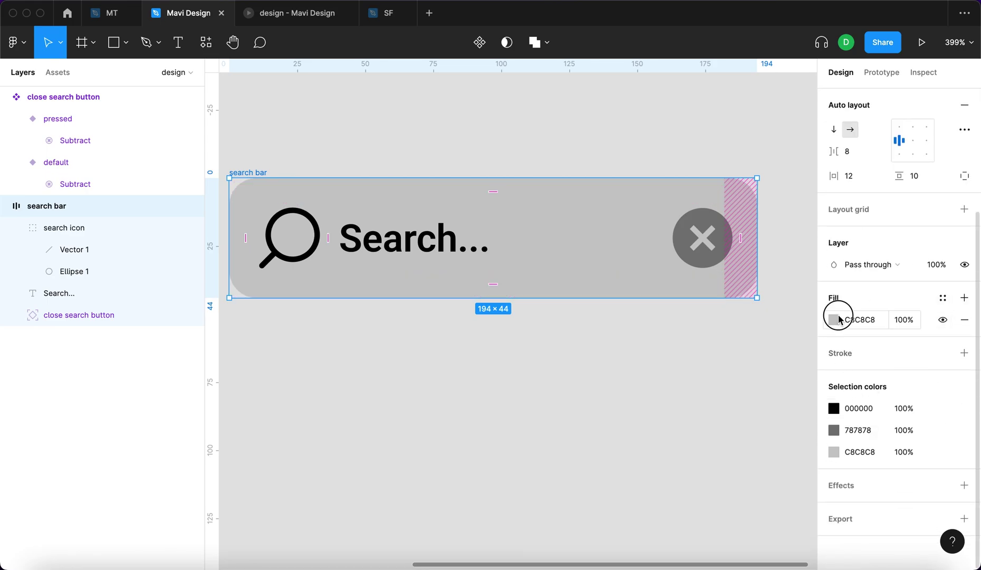
pyautogui.click(834, 320)
pyautogui.hscroll(3, 550, 296)
pyautogui.moveTo(709, 314); pyautogui.dragTo(695, 279)
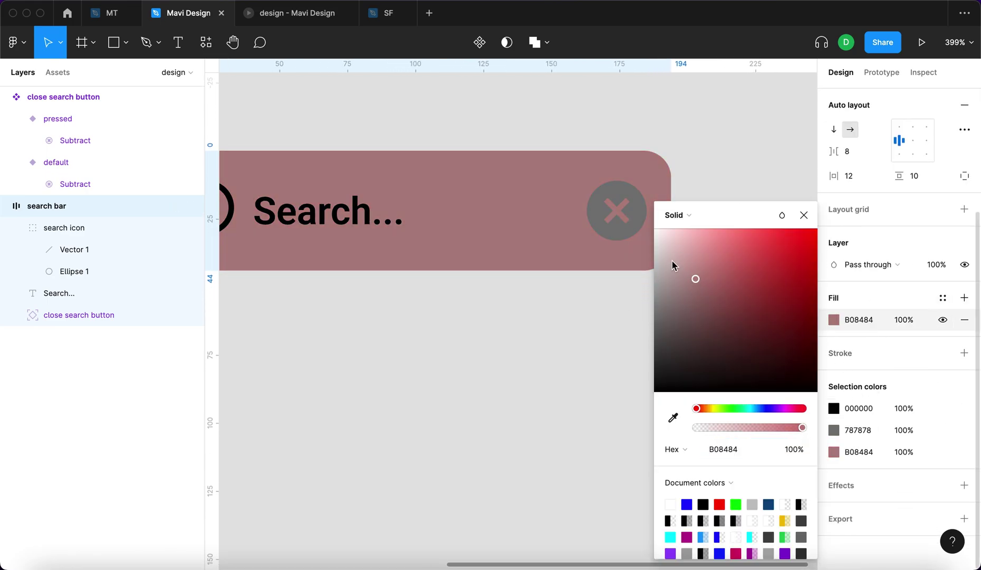
pyautogui.press('super+y')
pyautogui.press('super+y')
pyautogui.press('super+z')
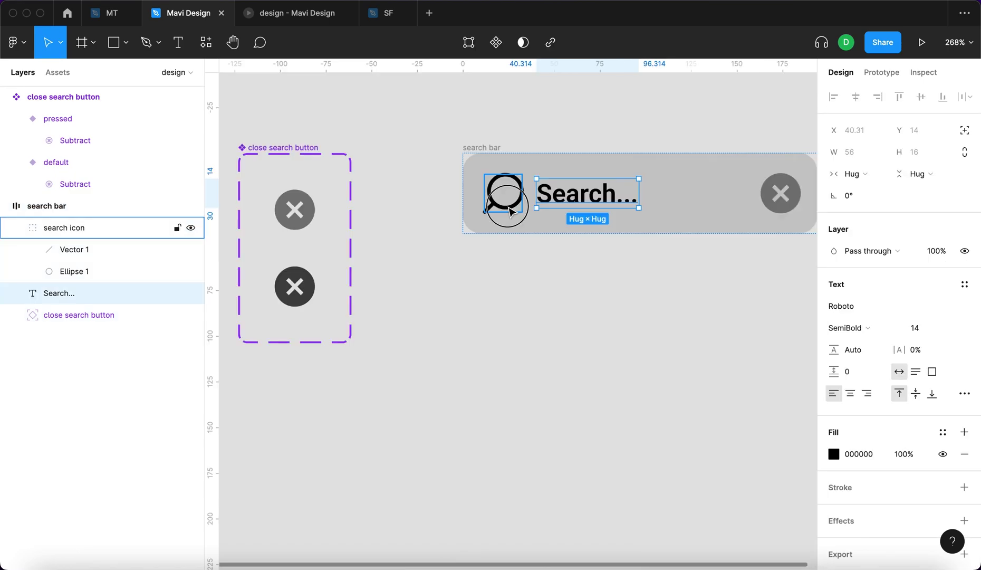
# Step: Recolor the search icon's stroke to a mid gray and set the "Search..." text fill to 5F5F5F
pyautogui.click(511, 209)
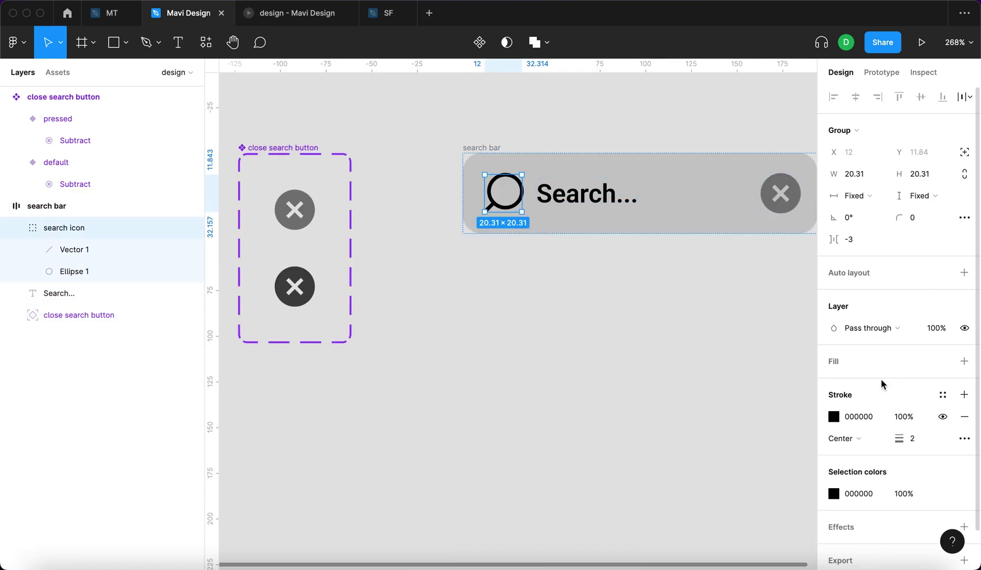
pyautogui.click(828, 415)
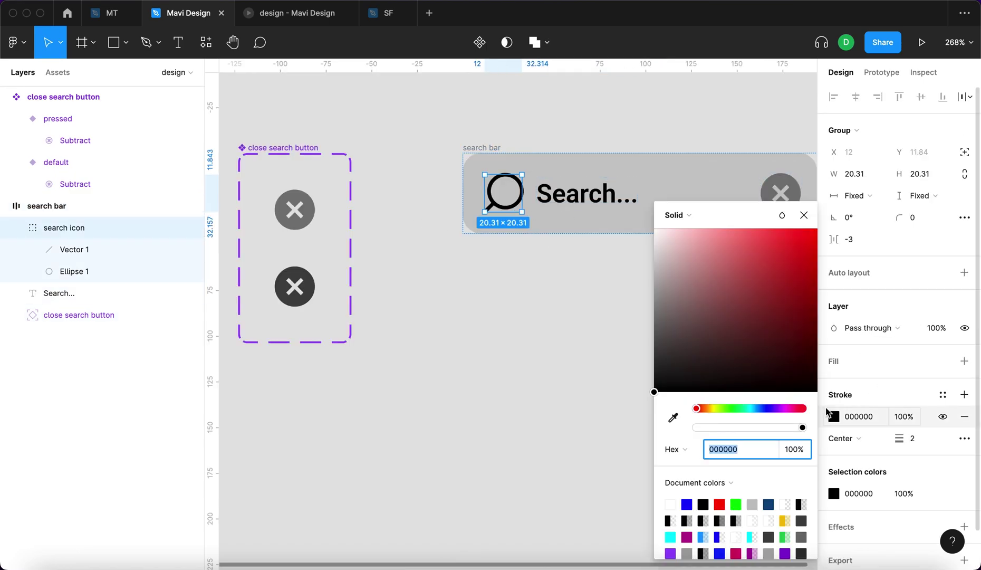
pyautogui.moveTo(688, 348)
pyautogui.mouseDown()
pyautogui.moveTo(633, 335)
pyautogui.moveTo(651, 313)
pyautogui.mouseUp()
pyautogui.click(59, 293)
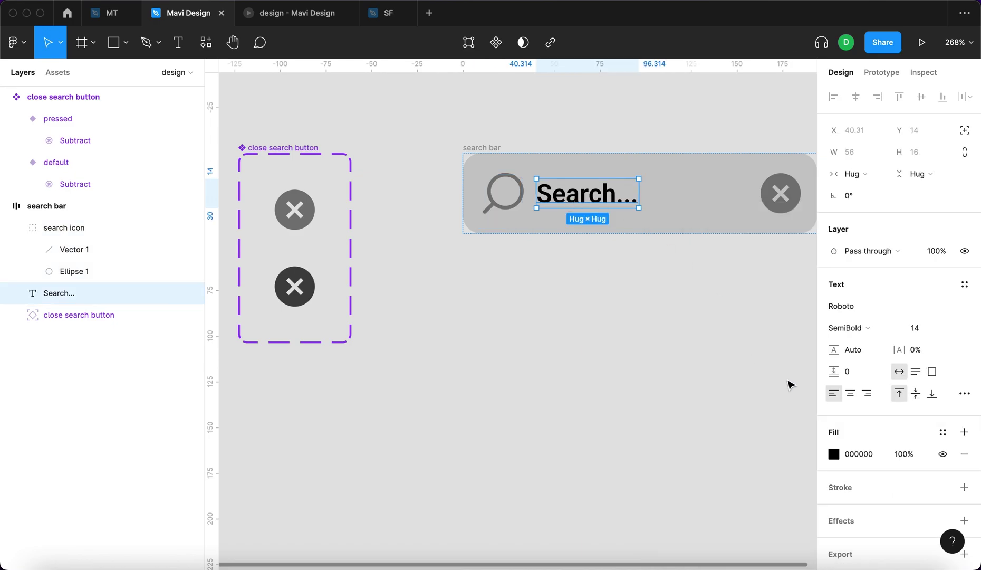
pyautogui.click(834, 456)
pyautogui.moveTo(703, 353); pyautogui.dragTo(632, 338)
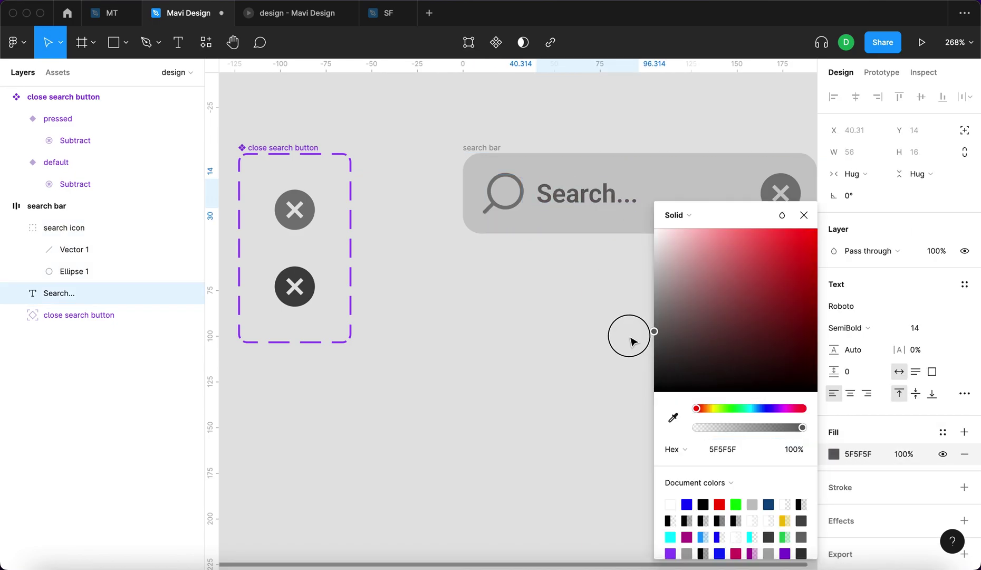
# Step: Match the search icon's stroke color to the darker gray of the "Search..." text
pyautogui.scroll(3, 547, 303)
pyautogui.scroll(8, 574, 363)
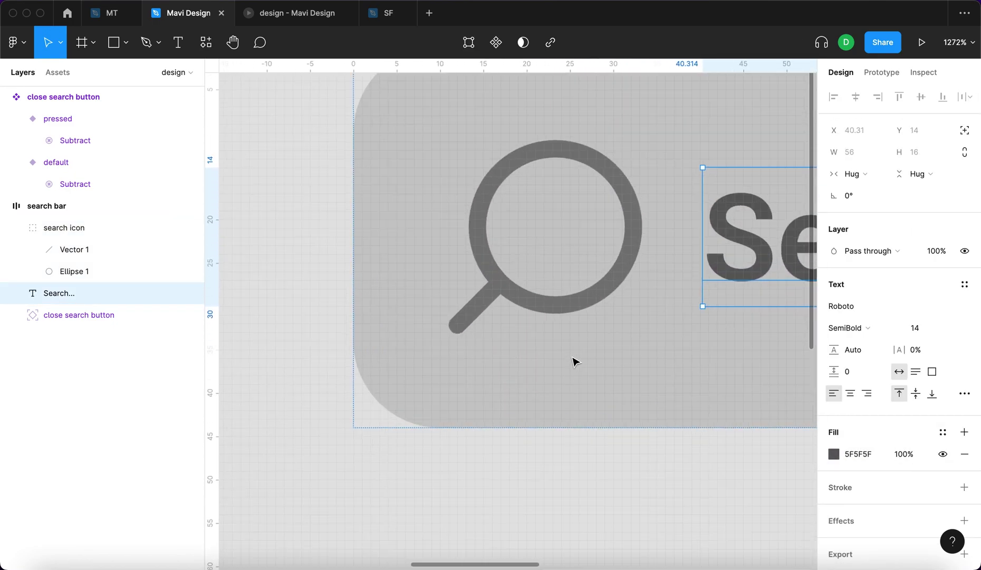
pyautogui.press('i')
pyautogui.click(590, 301)
pyautogui.click(711, 504)
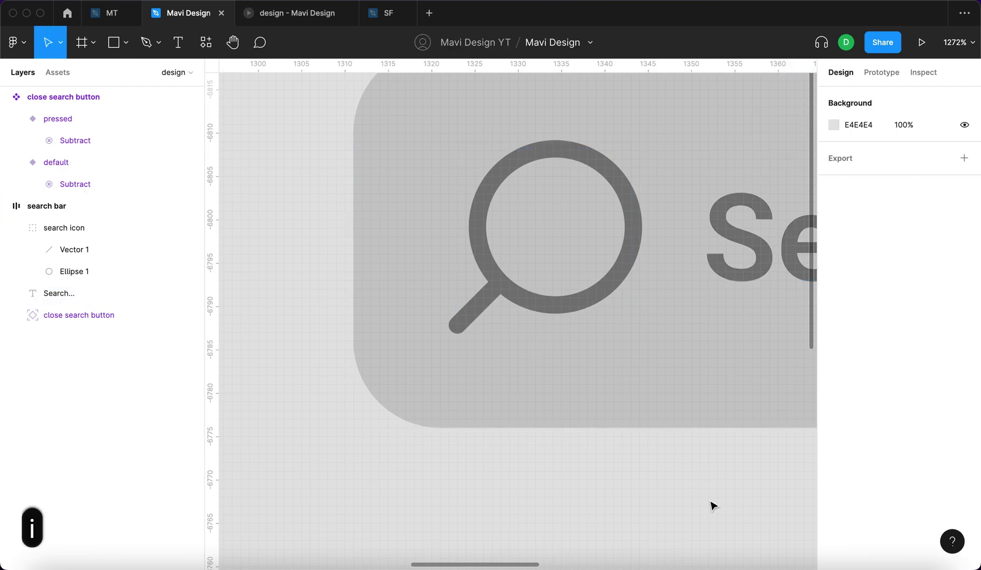
pyautogui.scroll(-8, 710, 501)
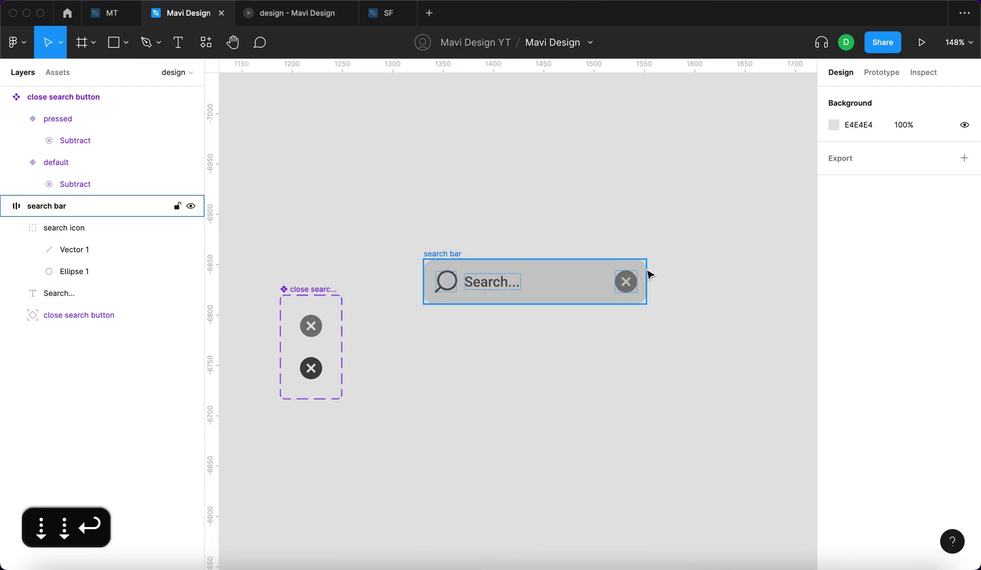
# Step: Resize the default close button variant to 20 × 20
pyautogui.scroll(3, 646, 273)
pyautogui.click(624, 293)
pyautogui.hscroll(-2, 652, 287)
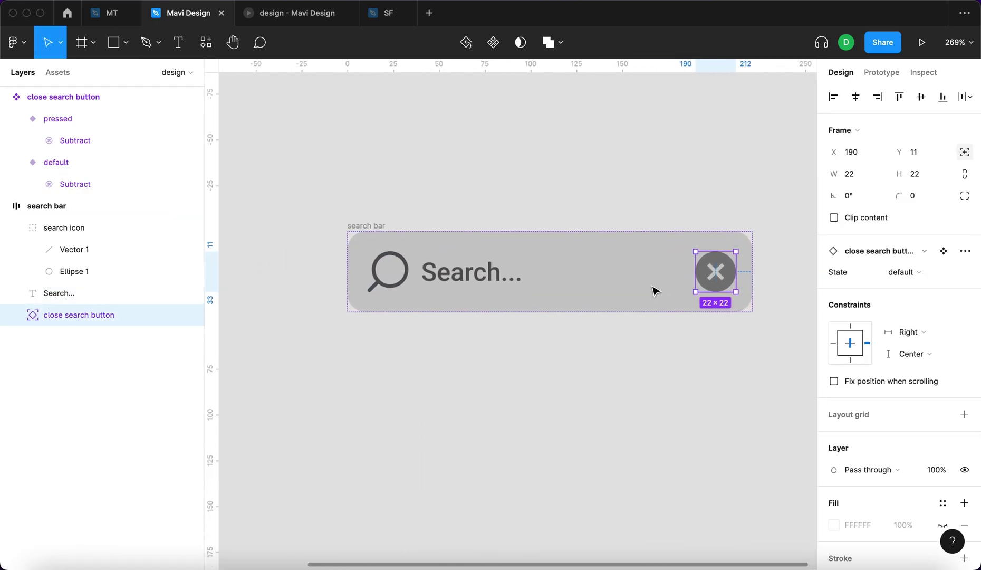
pyautogui.hscroll(-5, 508, 329)
pyautogui.scroll(8, 329, 335)
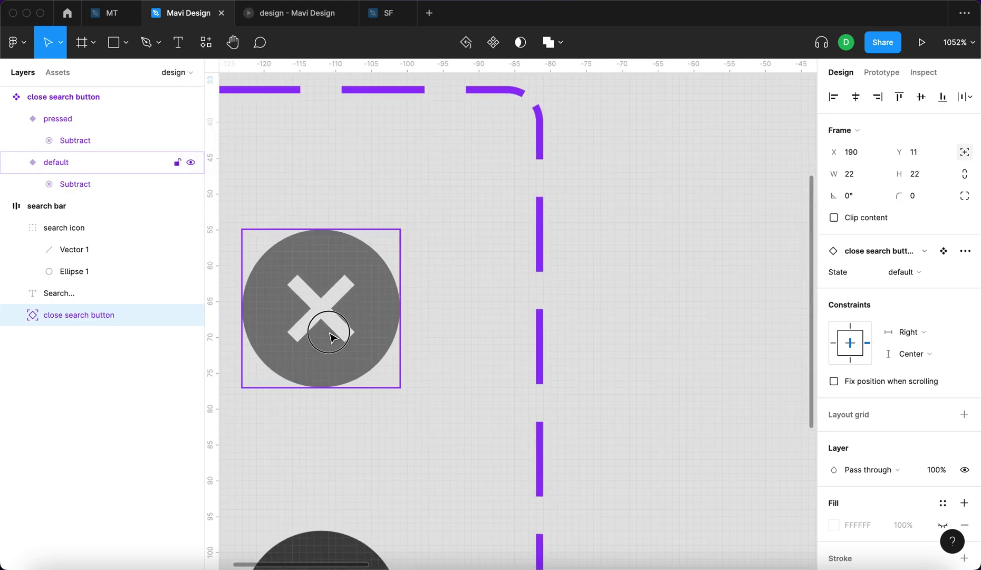
pyautogui.click(330, 335)
pyautogui.moveTo(400, 389); pyautogui.dragTo(390, 377)
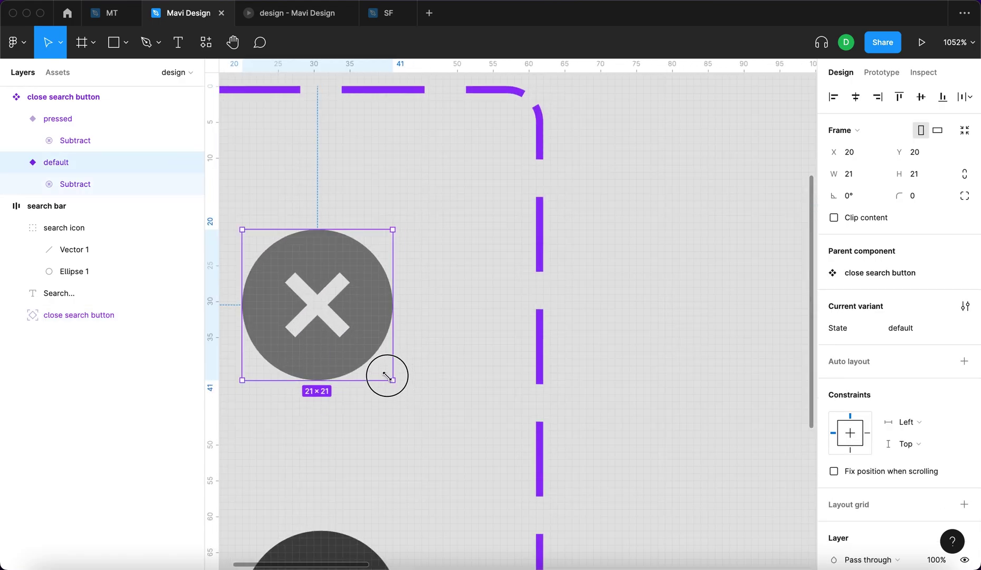
# Step: Resize the pressed close button variant to 20 × 20 to match the default one
pyautogui.scroll(-4, 460, 457)
pyautogui.hscroll(-3, 460, 457)
pyautogui.click(460, 457)
pyautogui.moveTo(563, 504); pyautogui.dragTo(550, 492)
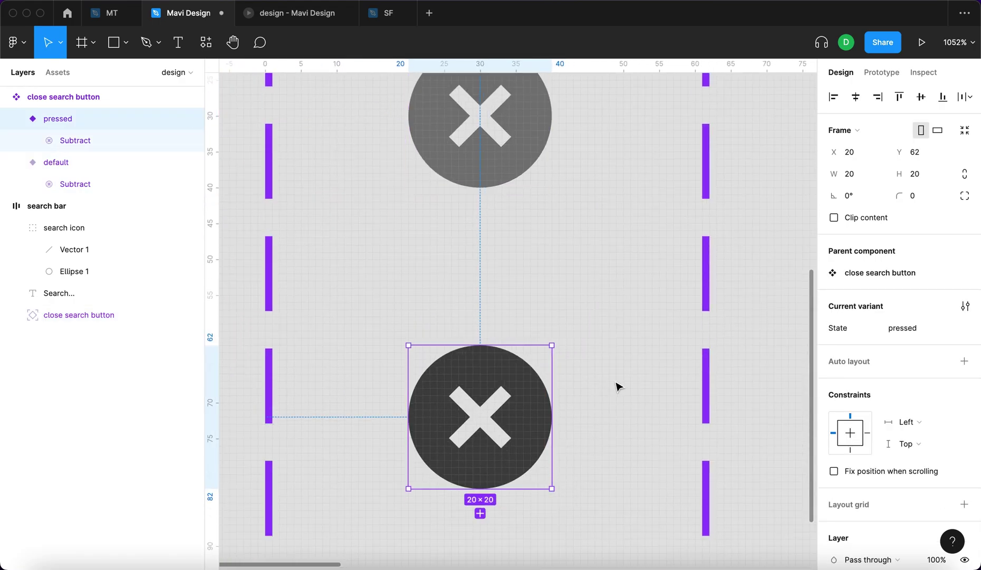
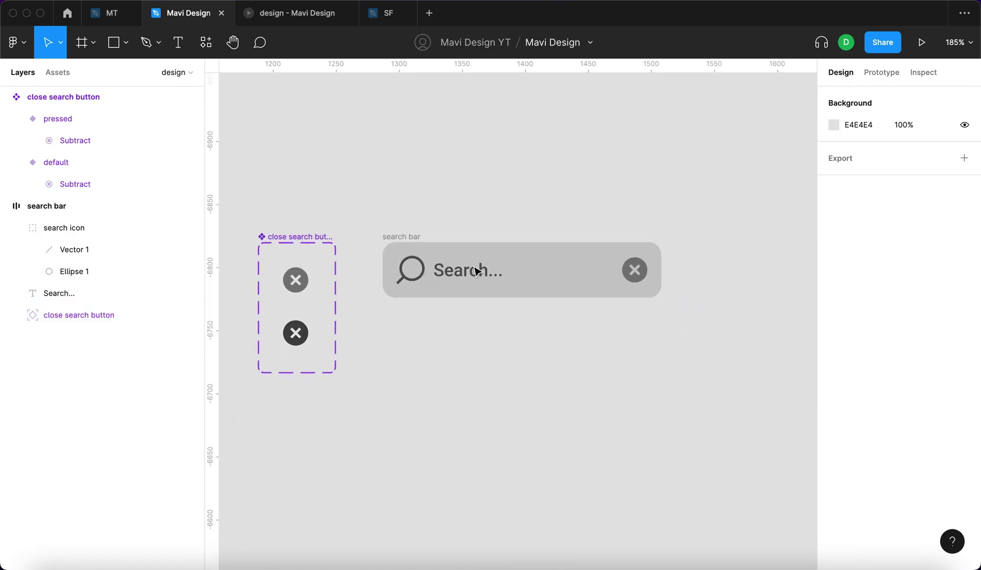
# Step: Turn the search bar into a component and add a second variant to it
pyautogui.click(417, 241)
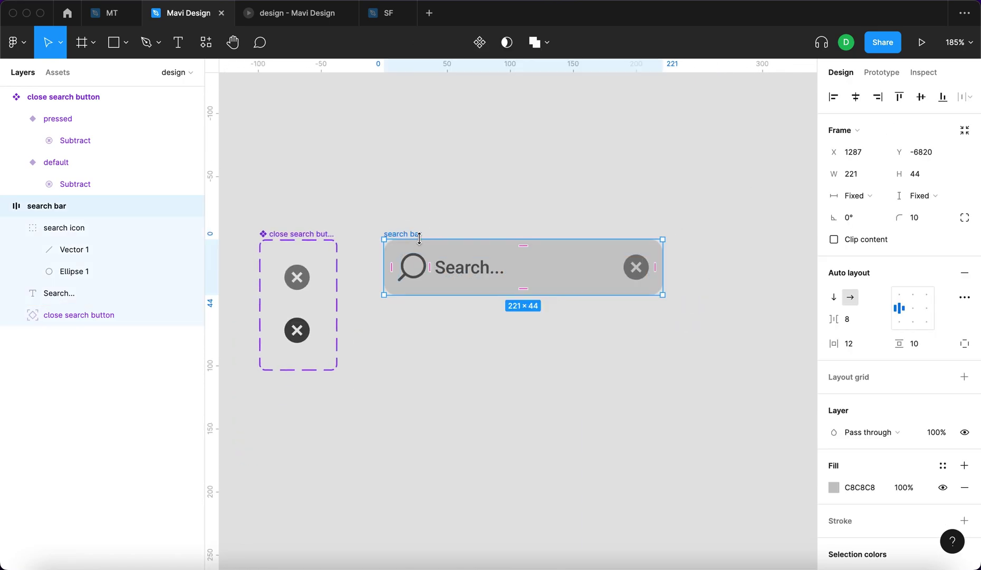
pyautogui.click(477, 42)
pyautogui.click(488, 49)
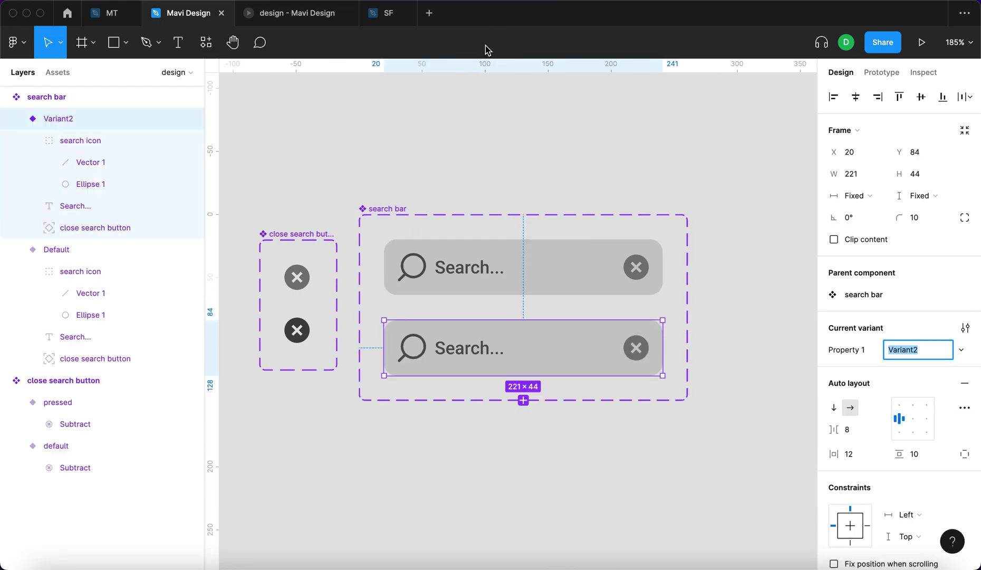
# Step: Name the search bar's first variant "default" and its second variant "open"
pyautogui.click(572, 284)
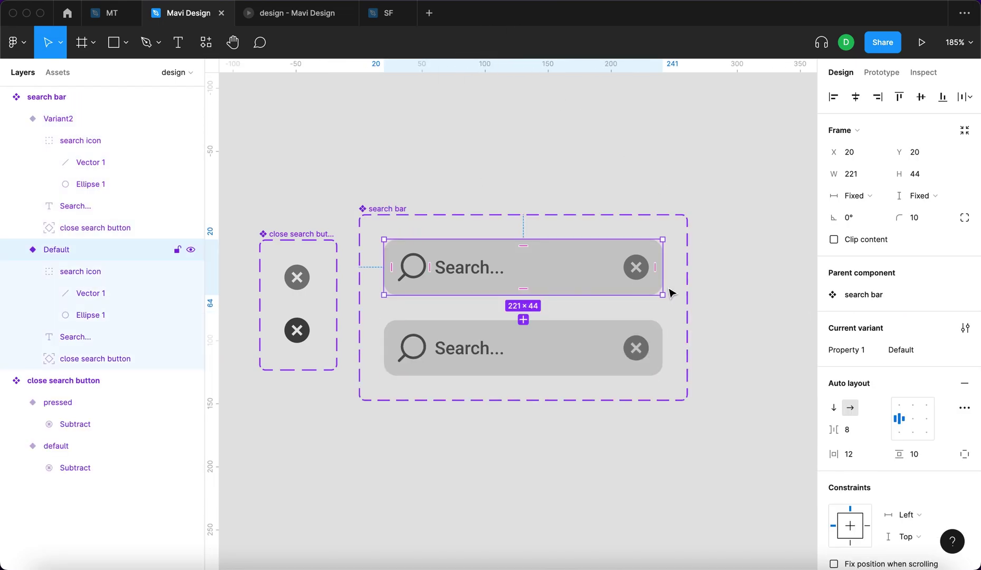
pyautogui.click(922, 352)
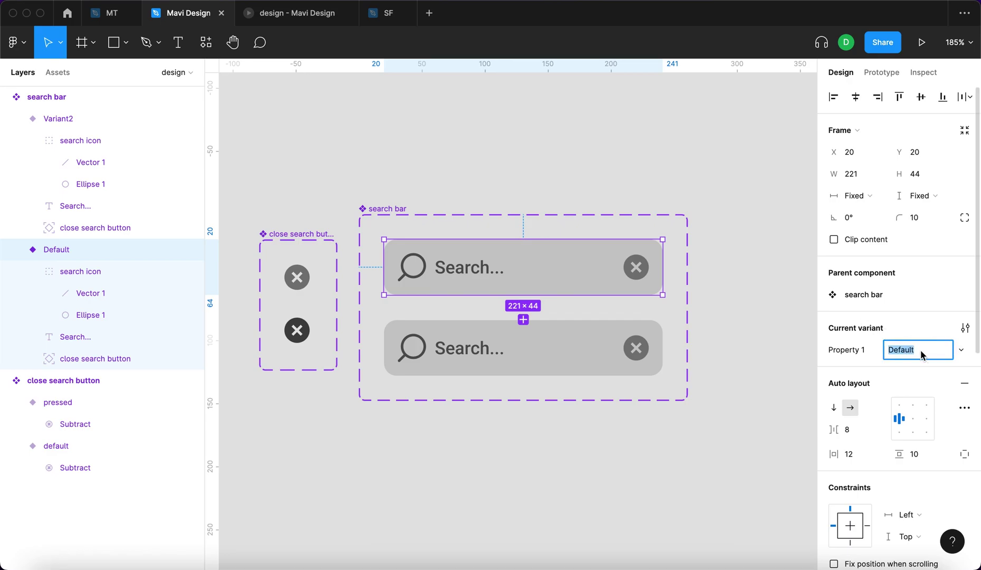
pyautogui.write('default')
pyautogui.press('Tab')
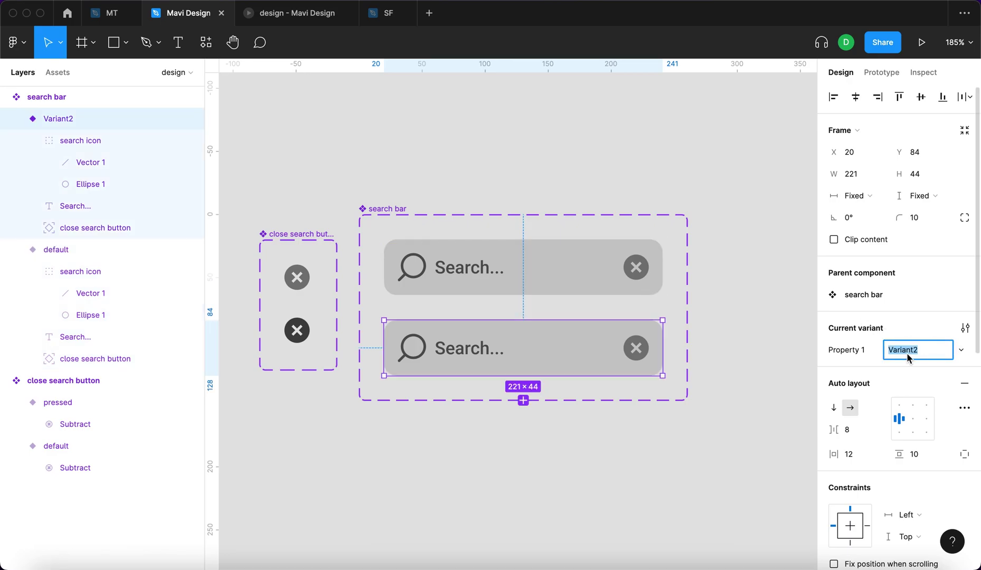
pyautogui.write('open')
pyautogui.press('Return')
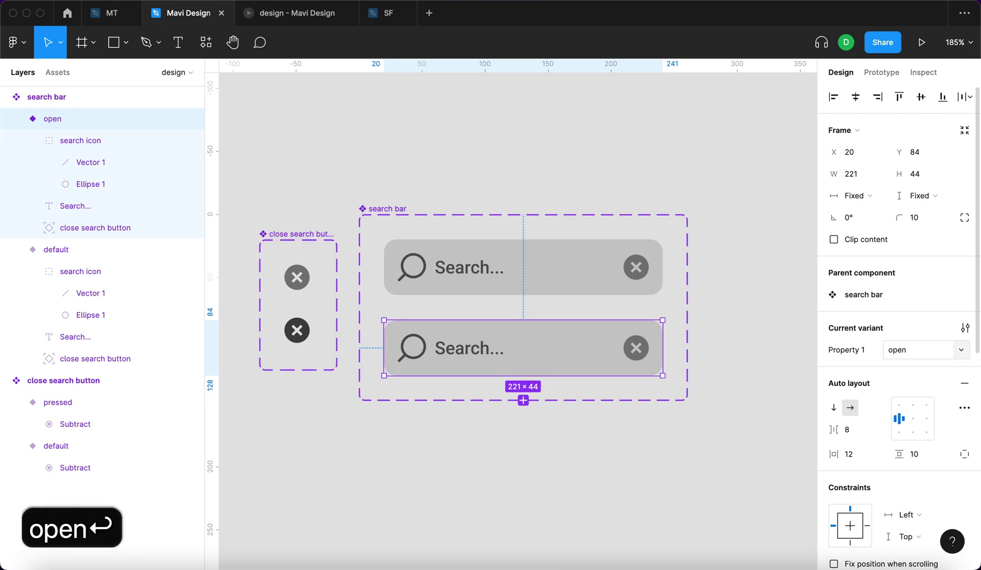
pyautogui.press('Escape')
# Step: Set the default search bar variant's width to 44
pyautogui.click(567, 286)
pyautogui.scroll(5, 564, 285)
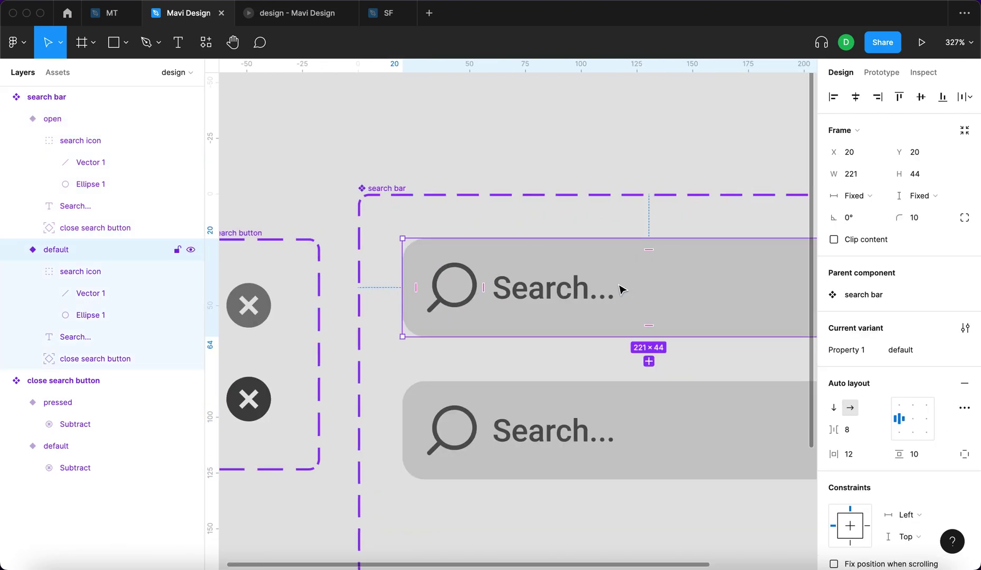
pyautogui.moveTo(774, 262); pyautogui.dragTo(560, 267)
pyautogui.click(871, 176)
pyautogui.write('44')
pyautogui.press('Return')
pyautogui.scroll(10, 461, 269)
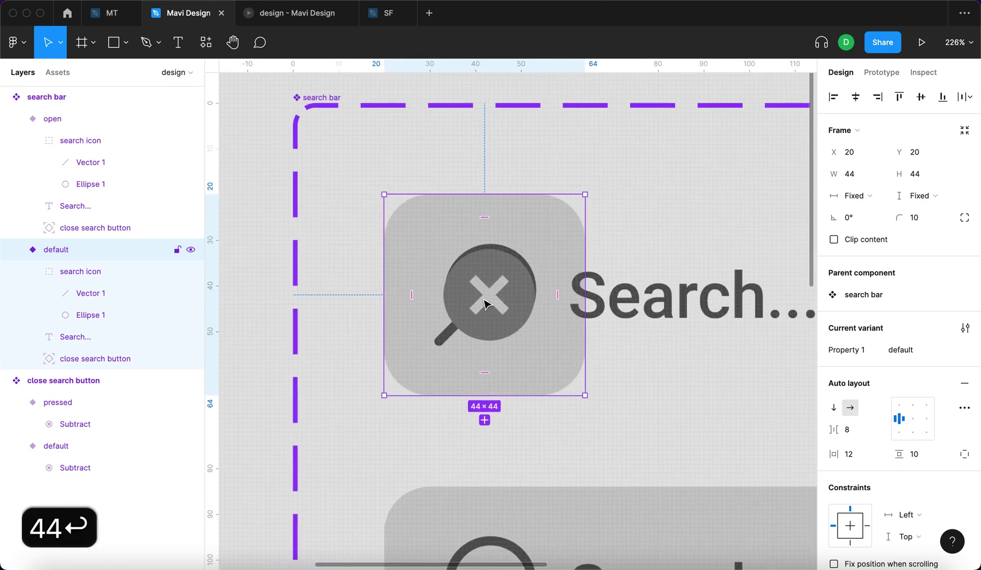
# Step: Set the opacity of the close search button and the Search... text in the default variant to 0%
pyautogui.click(115, 338)
pyautogui.hotkey('shift', 'Tab')
pyautogui.click(107, 358)
pyautogui.scroll(-5, 290, 329)
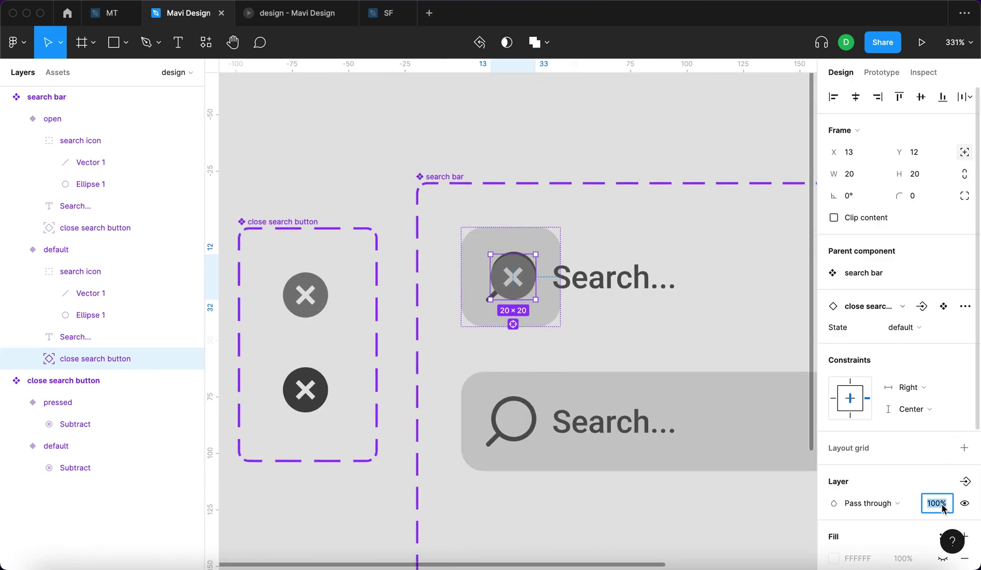
pyautogui.write('0')
pyautogui.press('Return')
pyautogui.hotkey('shift', 'Tab')
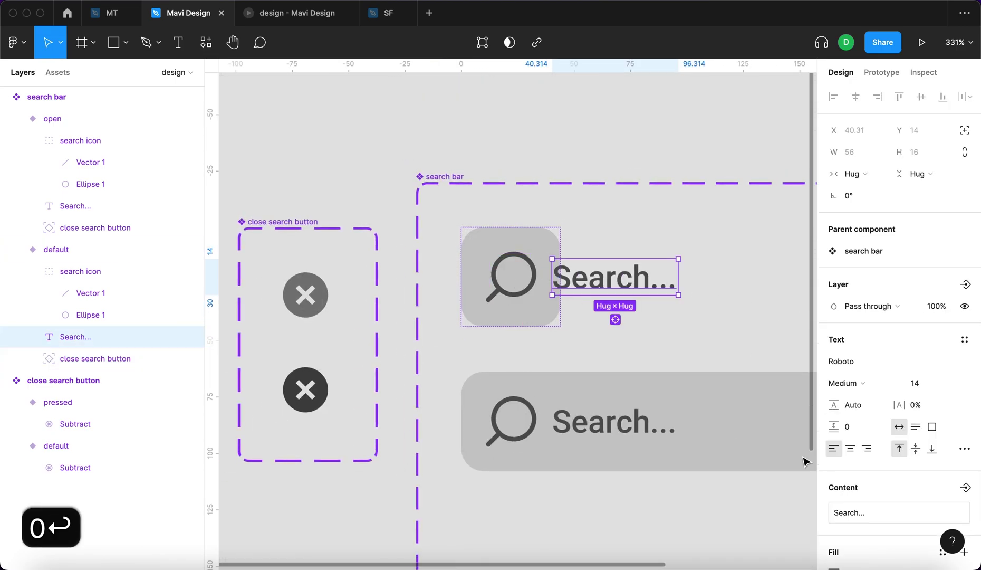
pyautogui.write('0')
pyautogui.press('Return')
# Step: Move the open variant straight down inside the search bar component set to Y 134
pyautogui.click(718, 291)
pyautogui.scroll(-5, 723, 290)
pyautogui.click(630, 281)
pyautogui.scroll(5, 629, 274)
pyautogui.click(747, 255)
pyautogui.click(588, 236)
pyautogui.scroll(-5, 587, 235)
pyautogui.hotkey('shift', 'Down')
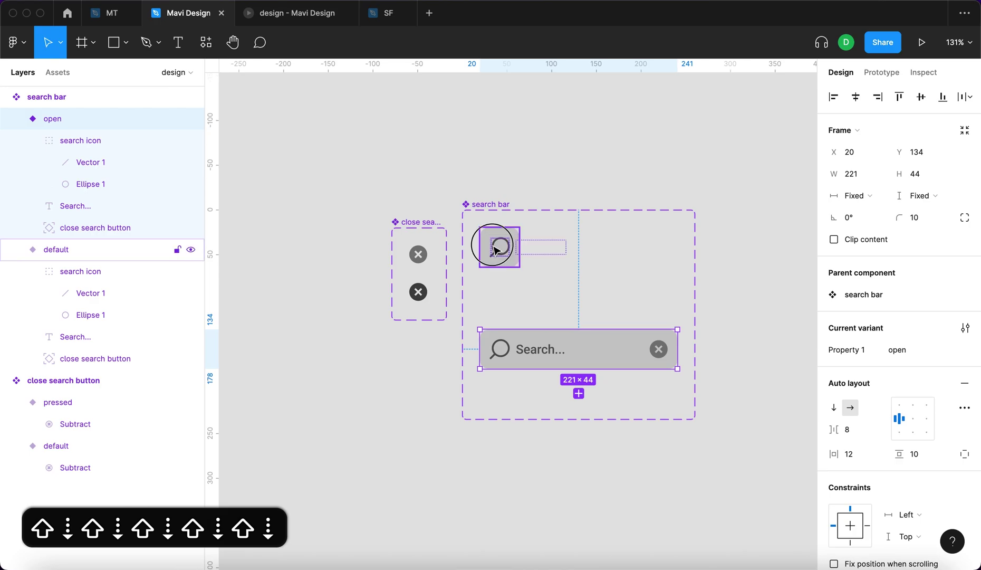
# Step: Add another variant based on the default search bar variant and name it "pressed down"
pyautogui.click(493, 244)
pyautogui.scroll(5, 493, 244)
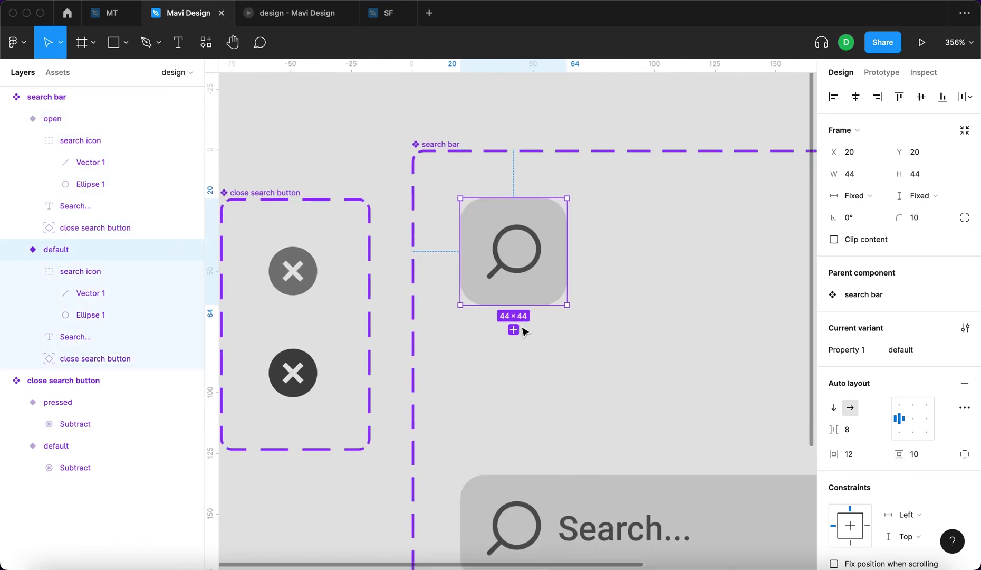
pyautogui.click(513, 330)
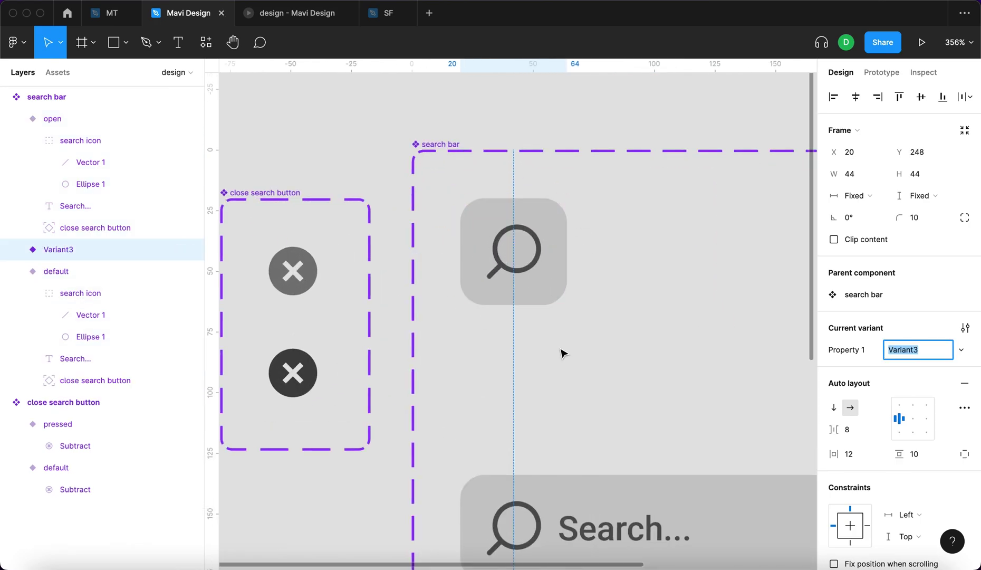
pyautogui.scroll(-10, 561, 350)
pyautogui.write('pressed down')
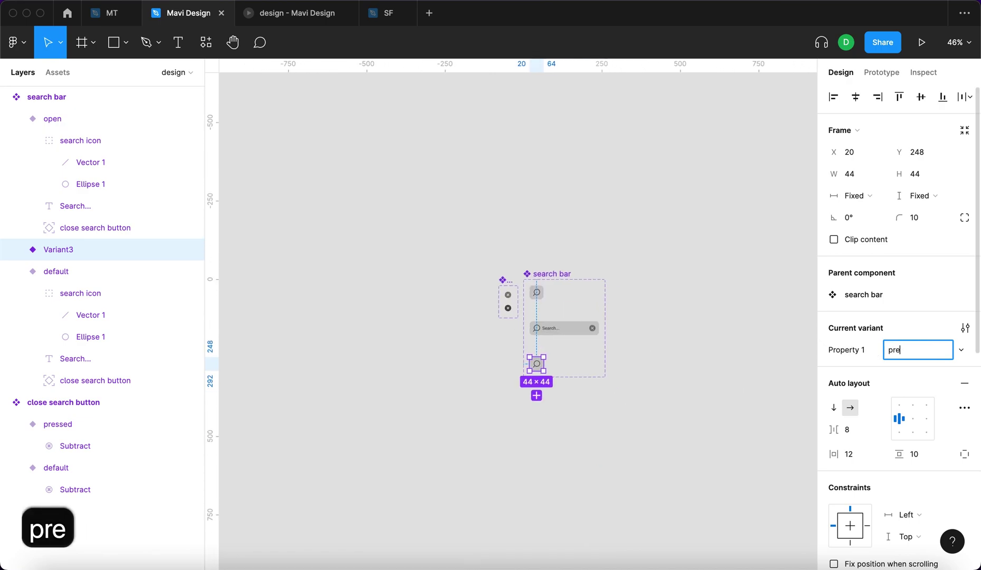
pyautogui.press('Return')
# Step: Reorder the stacked variants so pressed down sits between default and open, and reduce their vertical spacing to 10
pyautogui.scroll(4, 501, 363)
pyautogui.scroll(2, 501, 363)
pyautogui.keyDown('shift'); pyautogui.click(631, 272); pyautogui.keyUp('shift')
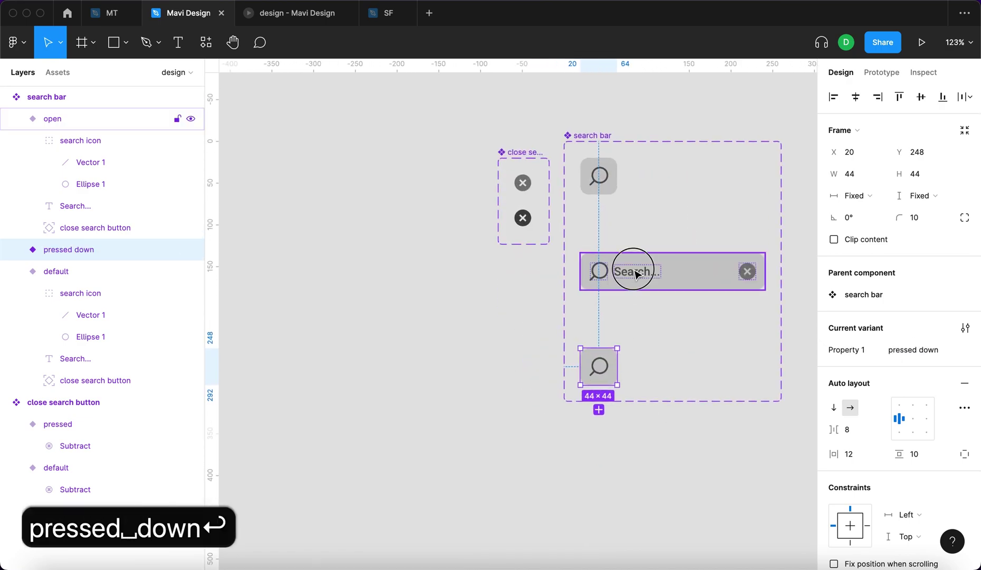
pyautogui.moveTo(673, 325); pyautogui.dragTo(672, 349)
pyautogui.keyDown('shift'); pyautogui.click(597, 177); pyautogui.keyUp('shift')
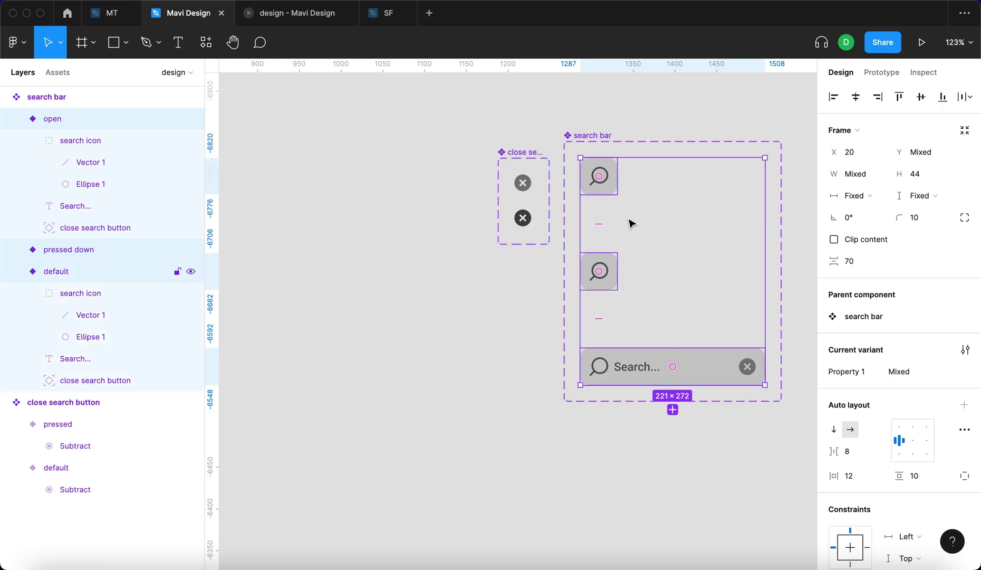
pyautogui.moveTo(599, 224)
pyautogui.mouseDown()
pyautogui.moveTo(595, 203)
pyautogui.moveTo(601, 211)
pyautogui.mouseUp()
pyautogui.click(618, 211)
# Step: Darken the pressed down variant's background fill to B1B1B1
pyautogui.scroll(5, 618, 211)
pyautogui.click(580, 277)
pyautogui.hscroll(3, 578, 278)
pyautogui.scroll(-4, 875, 384)
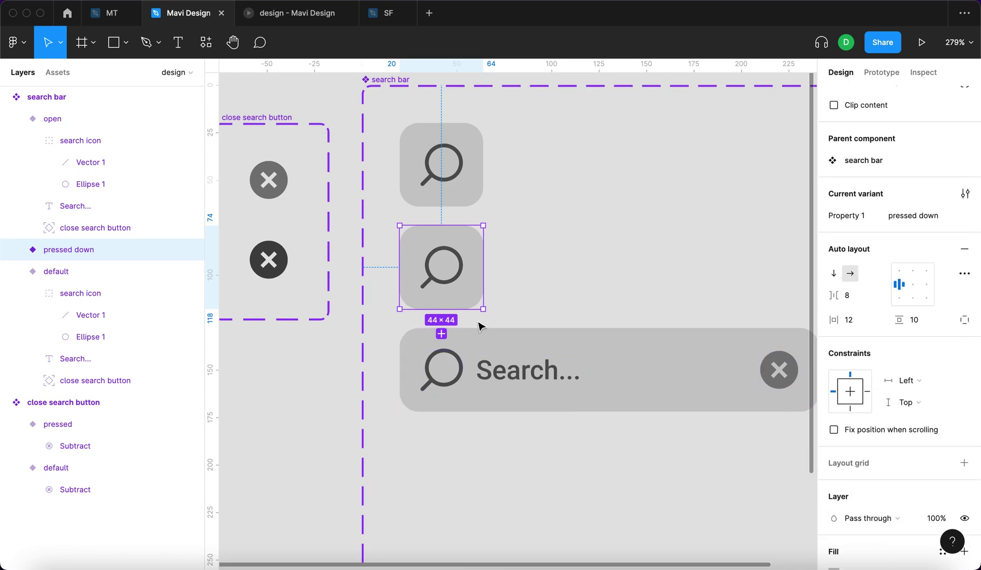
pyautogui.scroll(-5, 891, 396)
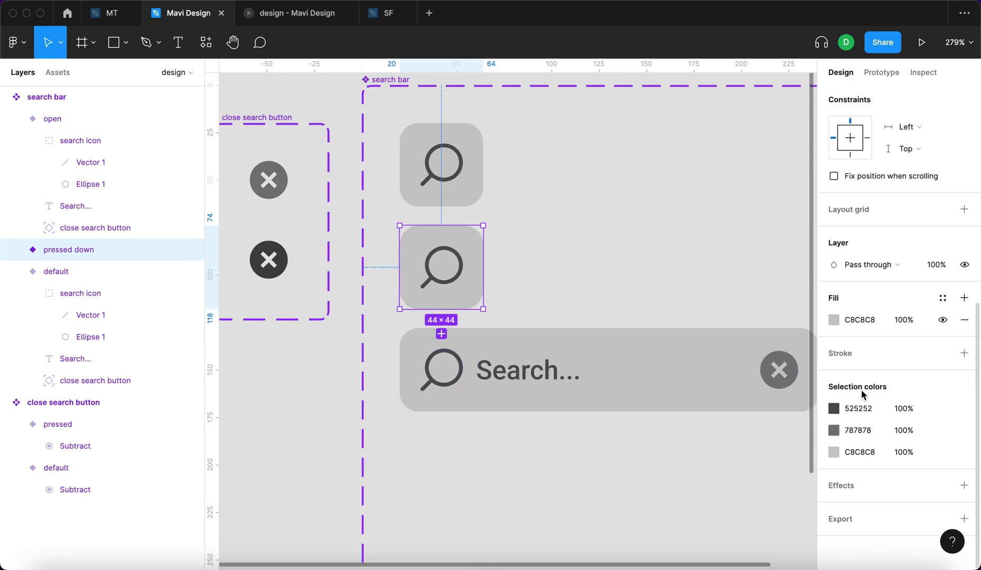
pyautogui.click(834, 319)
pyautogui.moveTo(663, 265); pyautogui.dragTo(638, 285)
# Step: Move the open variant further down and add a variant named "hover" based on the pressed down variant
pyautogui.click(692, 422)
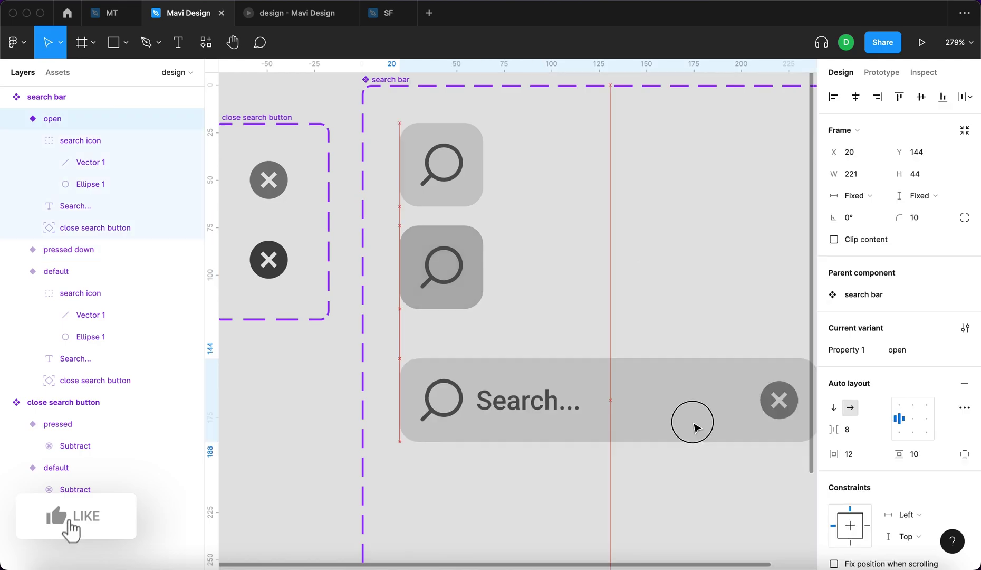
pyautogui.moveTo(694, 423); pyautogui.dragTo(694, 473)
pyautogui.click(440, 270)
pyautogui.click(446, 174)
pyautogui.click(451, 268)
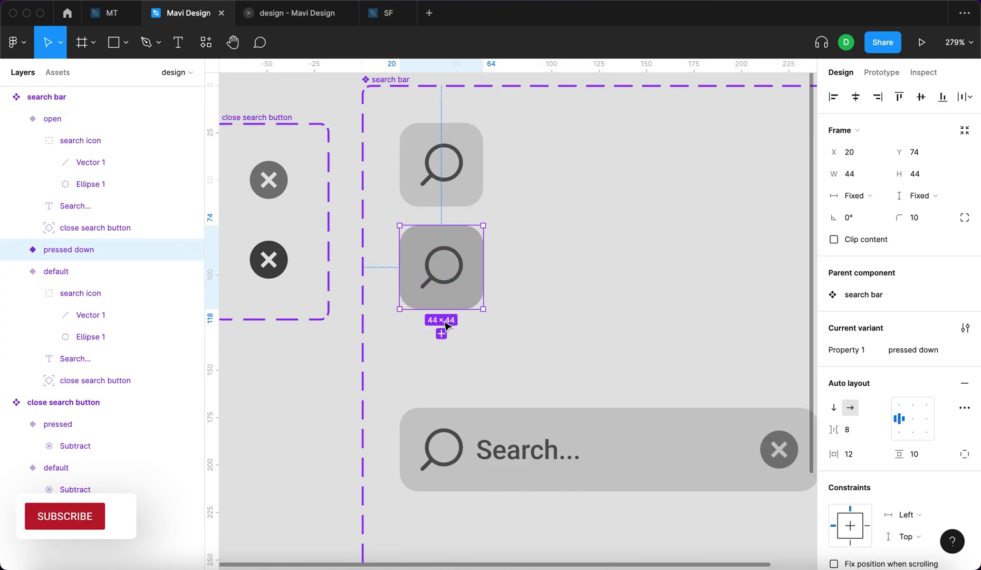
pyautogui.click(441, 333)
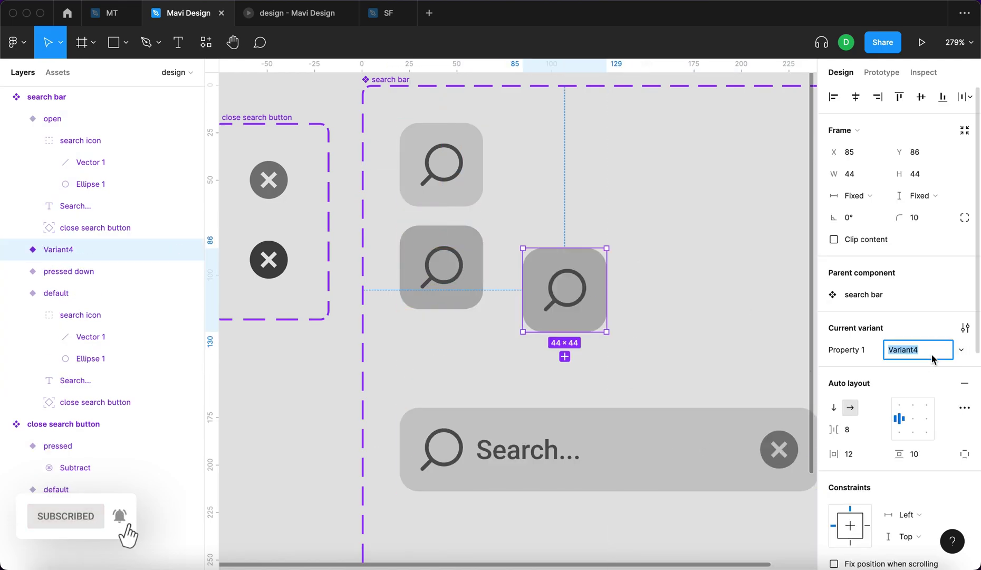
pyautogui.write('hover')
pyautogui.press('Return')
# Step: Align the hover variant beside pressed down at X 72, Y 74, and move the open variant back up to about Y 141
pyautogui.click(568, 281)
pyautogui.moveTo(569, 284); pyautogui.dragTo(548, 263)
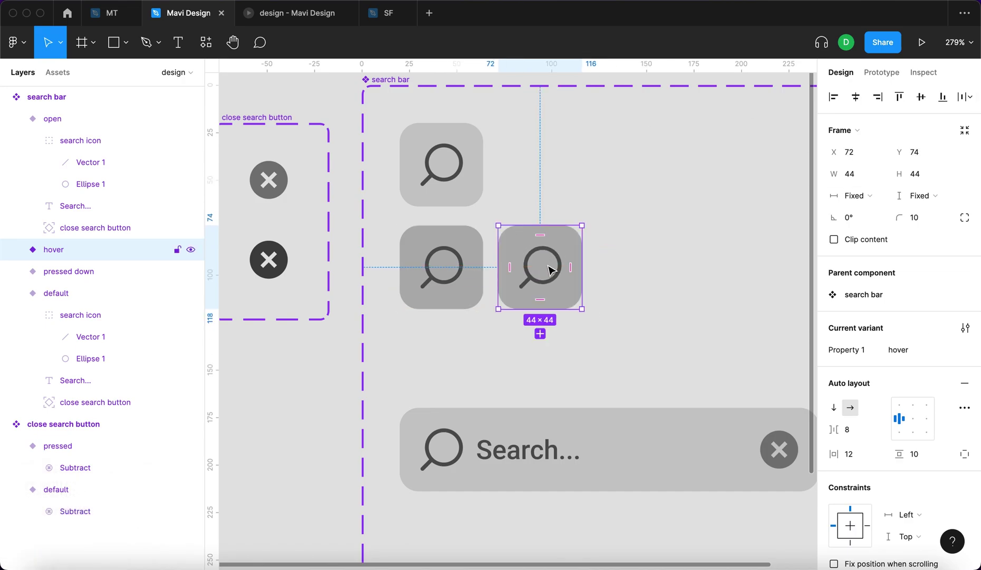
pyautogui.click(572, 413)
pyautogui.moveTo(644, 421); pyautogui.dragTo(637, 366)
# Step: Lighten the hover variant's fill to a paler grey and move the variant beside the default one at Y 20
pyautogui.click(559, 295)
pyautogui.scroll(-5, 835, 415)
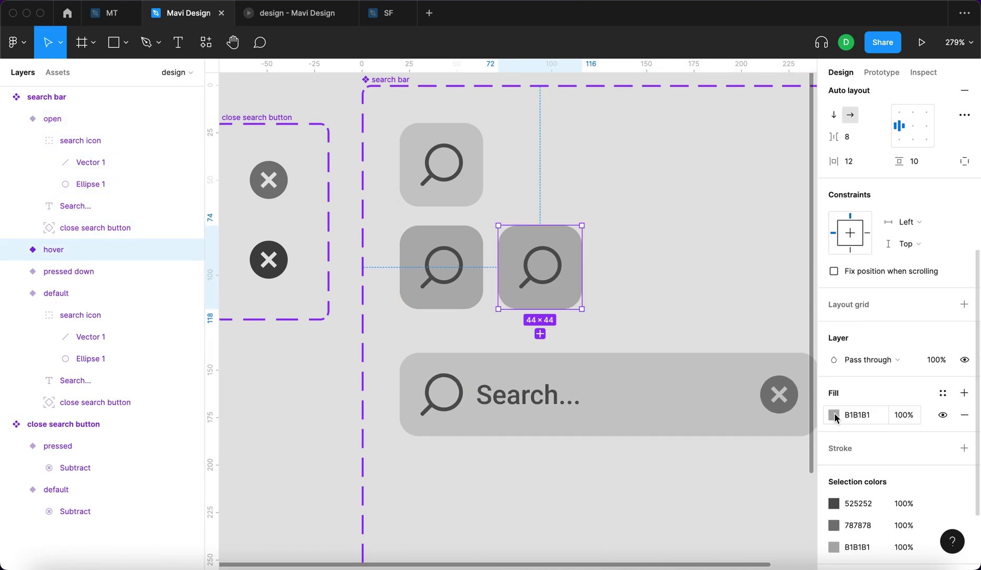
pyautogui.click(835, 416)
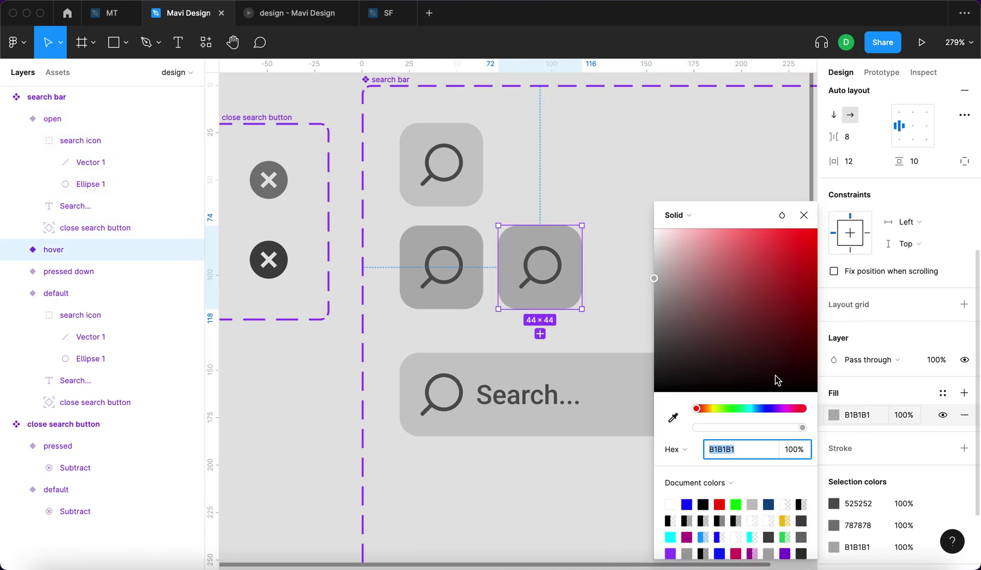
pyautogui.moveTo(678, 303); pyautogui.dragTo(648, 265)
pyautogui.moveTo(647, 263); pyautogui.dragTo(647, 261)
pyautogui.moveTo(541, 286); pyautogui.dragTo(535, 184)
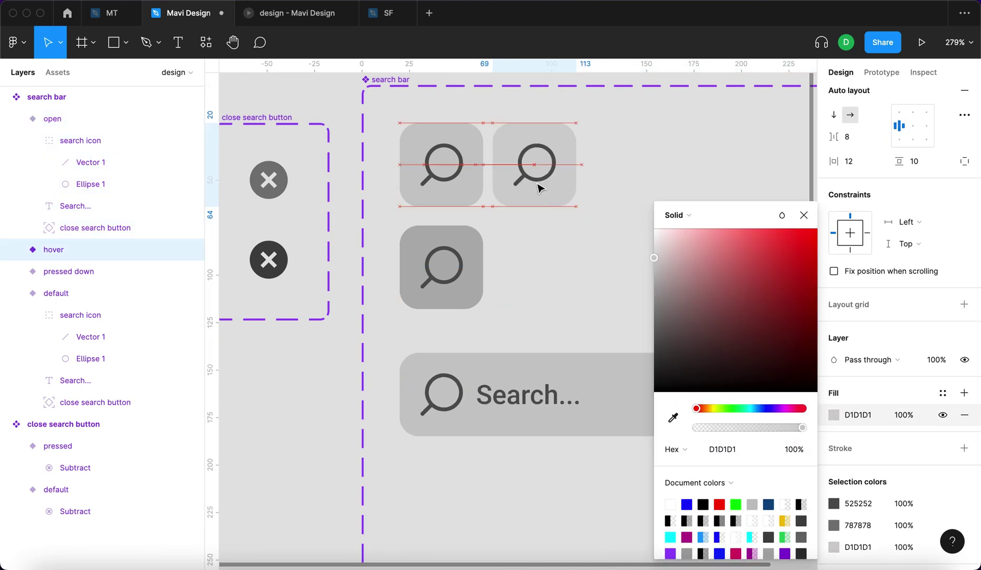
pyautogui.moveTo(666, 262); pyautogui.dragTo(650, 246)
pyautogui.click(804, 215)
pyautogui.click(635, 185)
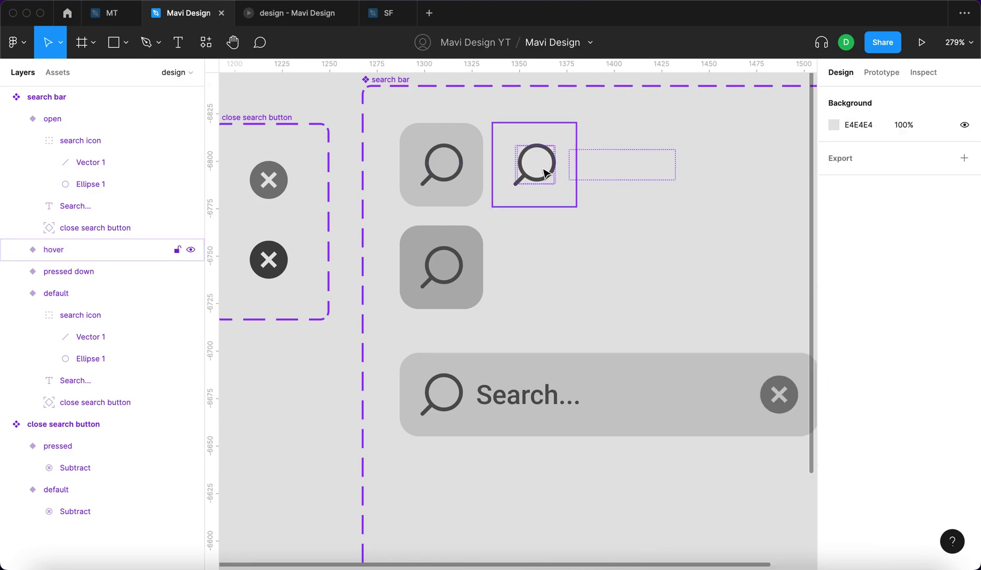
# Step: Add a white background fill to the search bar component set
pyautogui.click(542, 167)
pyautogui.scroll(-5, 542, 167)
pyautogui.click(472, 117)
pyautogui.click(967, 440)
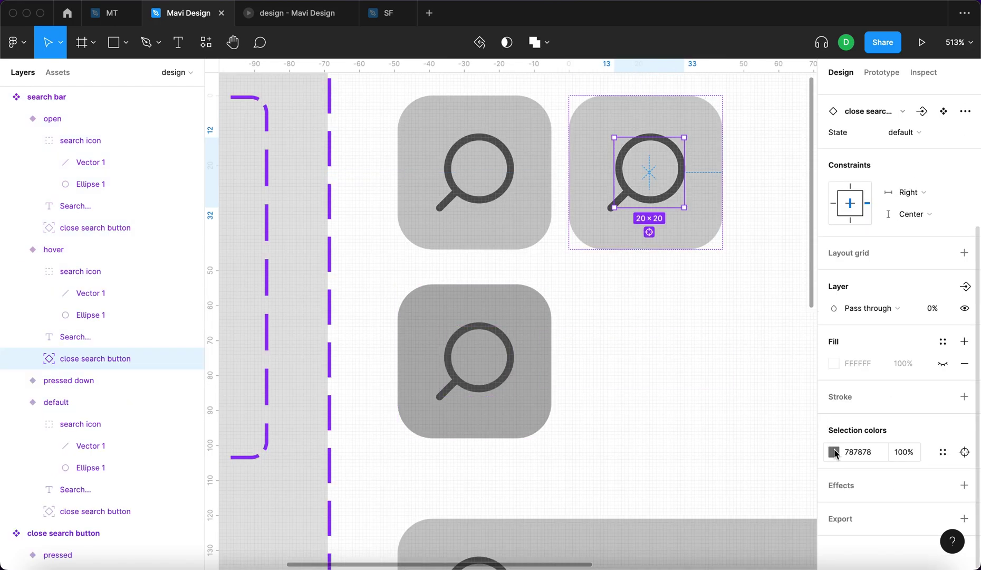
pyautogui.click(835, 452)
pyautogui.moveTo(663, 324); pyautogui.dragTo(644, 348)
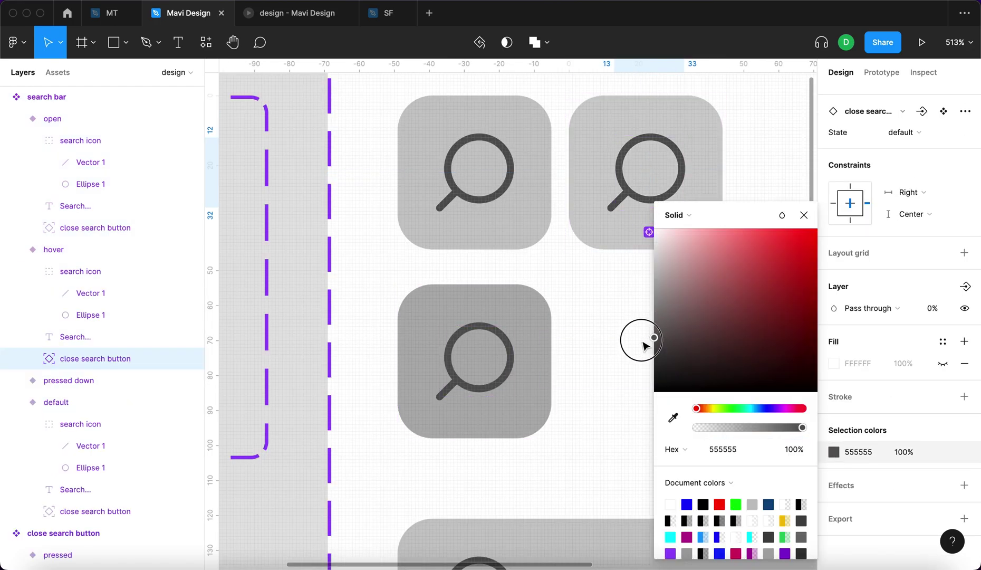
pyautogui.press('super+y')
pyautogui.press('super+y')
pyautogui.press('super+z')
pyautogui.press('super+z')
pyautogui.press('shift+super+z')
pyautogui.click(106, 364)
# Step: Darken the stroke of the hover variant's search icon to 323232
pyautogui.click(101, 272)
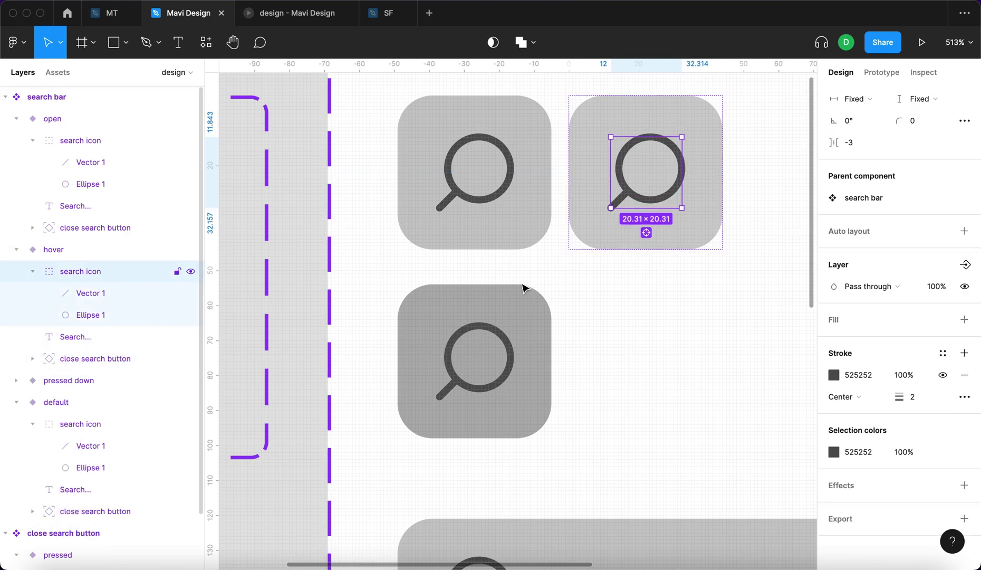
pyautogui.click(834, 375)
pyautogui.moveTo(679, 317); pyautogui.dragTo(641, 363)
pyautogui.click(804, 214)
# Step: Darken the stroke of the pressed down variant's search icon to match the hover variant's icon
pyautogui.click(492, 388)
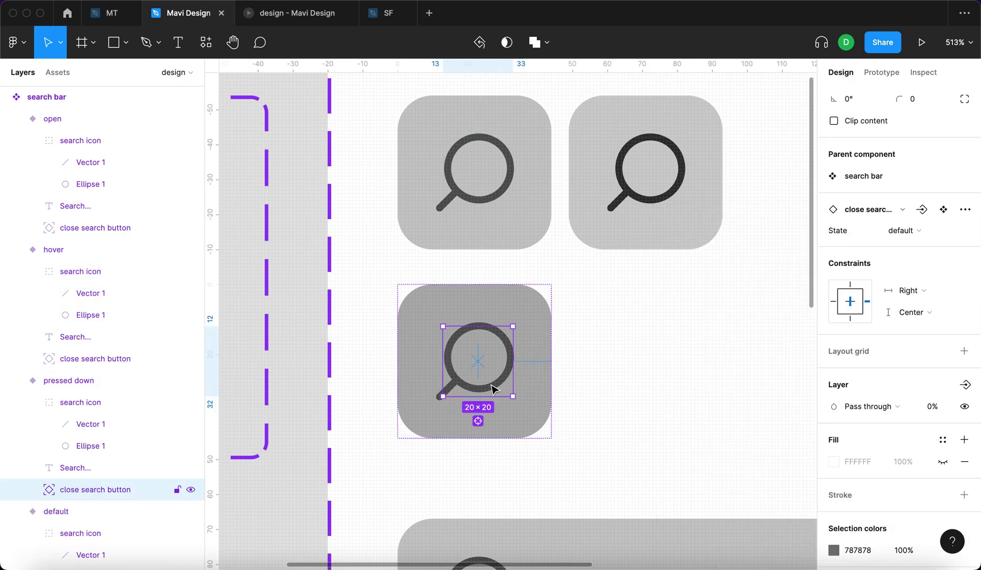
pyautogui.click(94, 400)
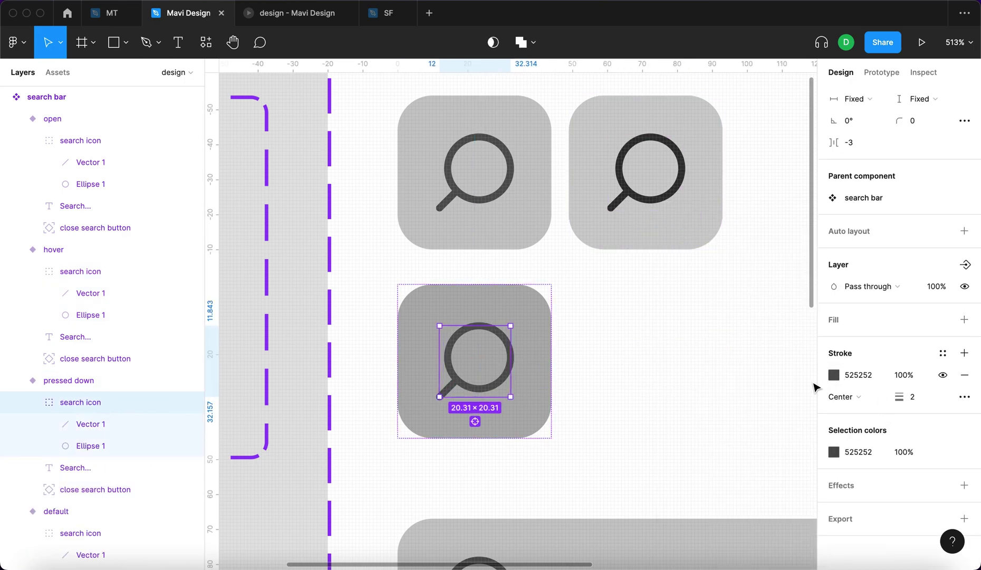
pyautogui.scroll(-3, 863, 416)
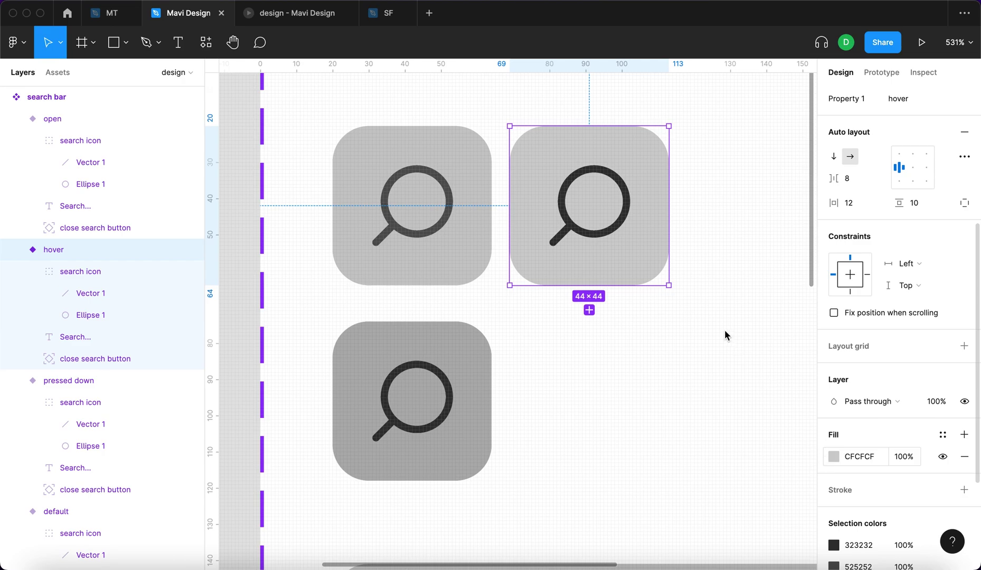
# Step: Lighten the hover variant's background fill to a very pale grey
pyautogui.click(833, 456)
pyautogui.moveTo(656, 259); pyautogui.dragTo(655, 246)
pyautogui.click(804, 215)
# Step: Darken the pressed down variant's fill slightly and nudge the hover variant 10 px further from the default variant
pyautogui.click(414, 354)
pyautogui.scroll(-1, 889, 471)
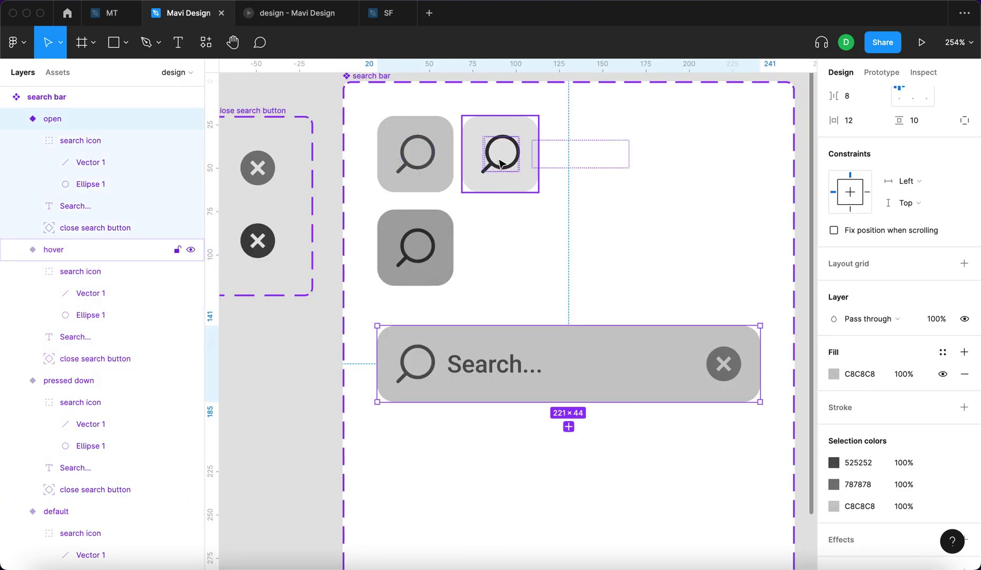
pyautogui.click(506, 157)
pyautogui.hotkey('shift', 'Right')
# Step: Add a prototype interaction that changes the default variant to hover with the While hovering trigger
pyautogui.click(406, 165)
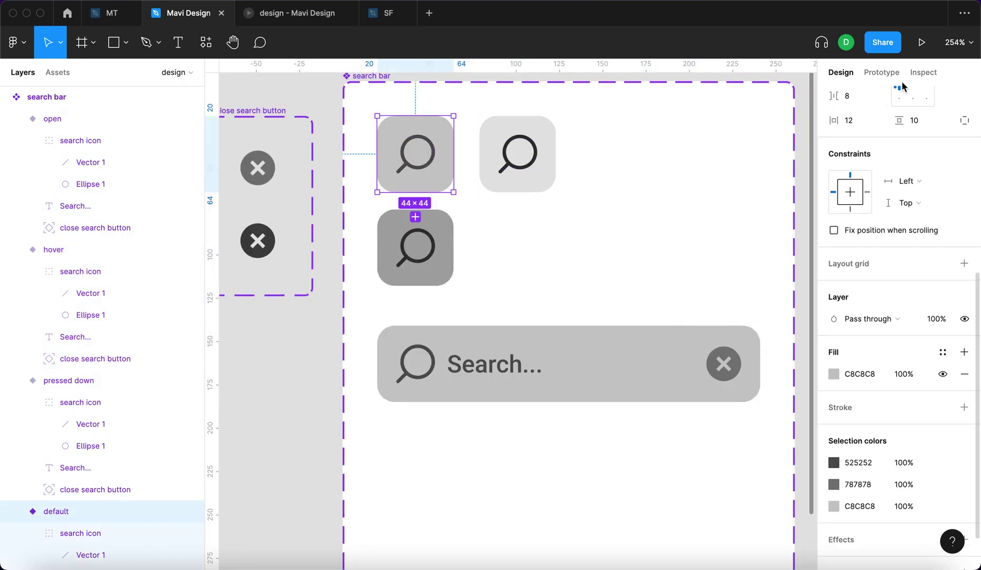
pyautogui.click(881, 73)
pyautogui.moveTo(473, 140); pyautogui.dragTo(520, 152)
pyautogui.click(717, 178)
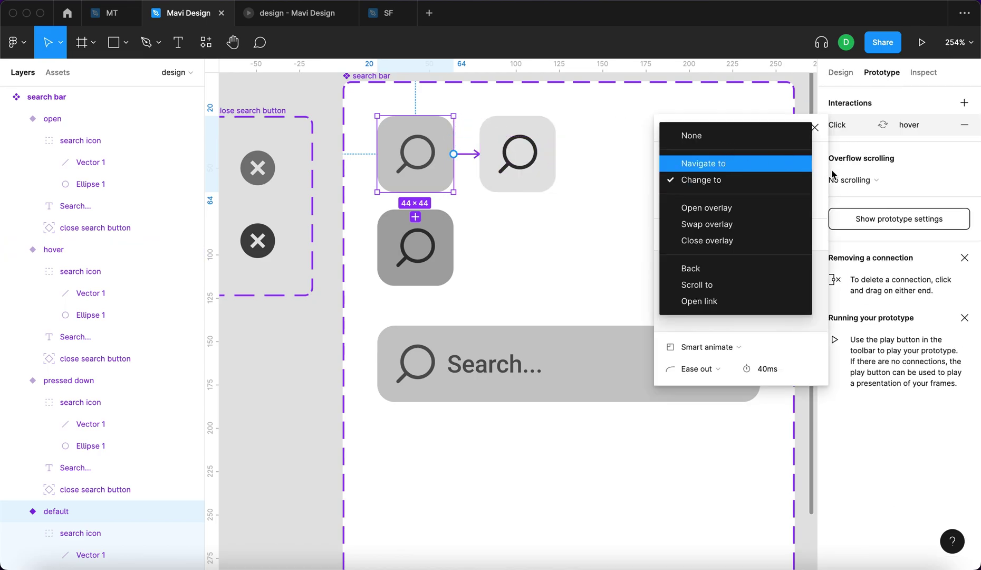
pyautogui.click(825, 182)
pyautogui.click(702, 159)
pyautogui.click(722, 189)
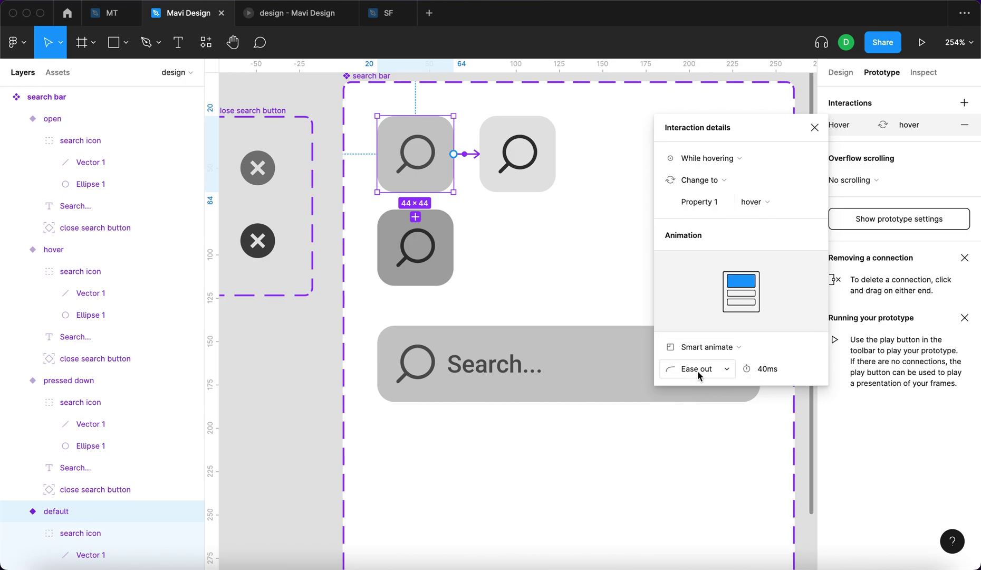
# Step: Add a second interaction that changes the default variant to pressed down with the While pressing trigger
pyautogui.click(418, 175)
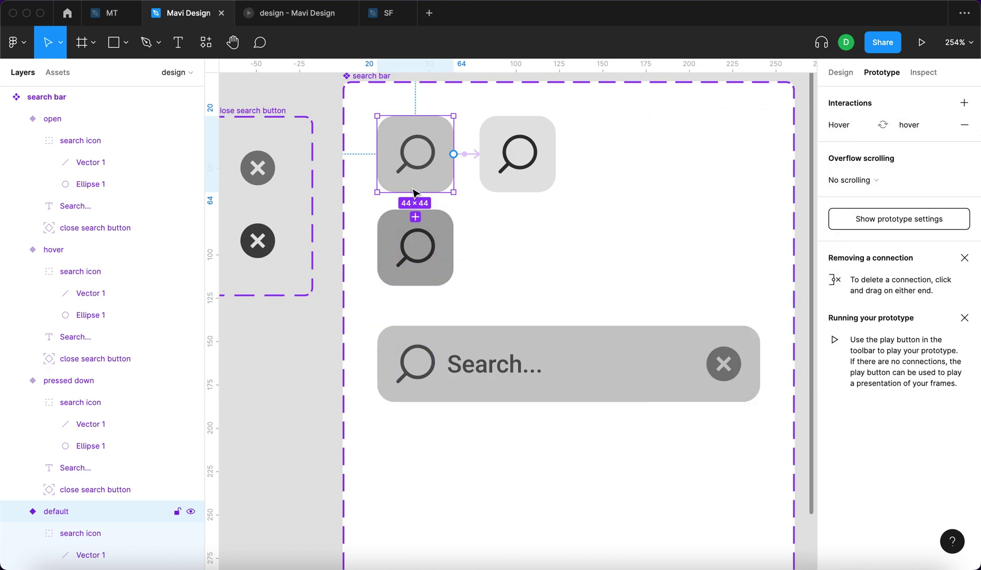
pyautogui.moveTo(453, 154); pyautogui.dragTo(449, 238)
pyautogui.click(696, 158)
pyautogui.click(731, 208)
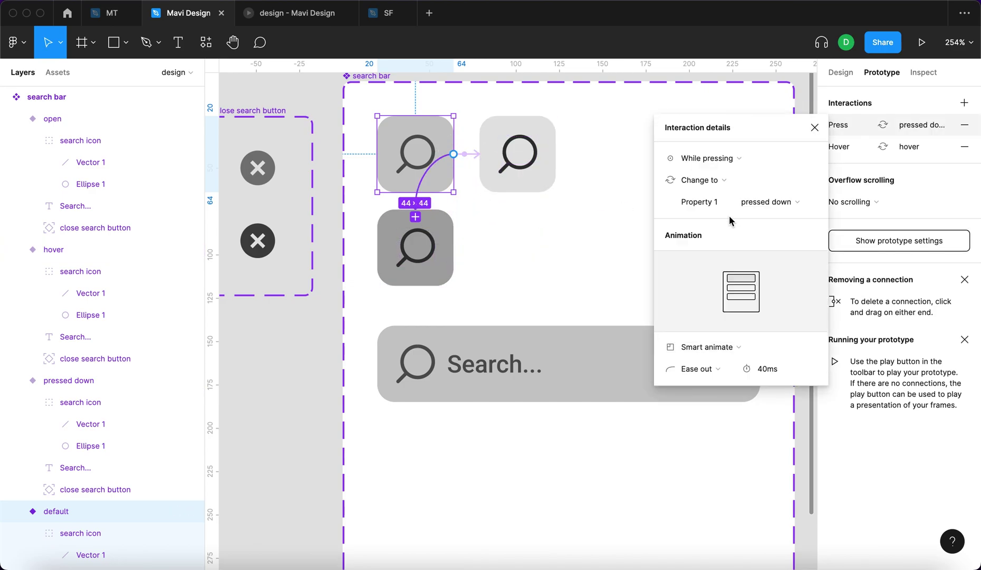
# Step: Add a prototype interaction that changes the pressed down variant to open with the Mouse up trigger
pyautogui.click(447, 252)
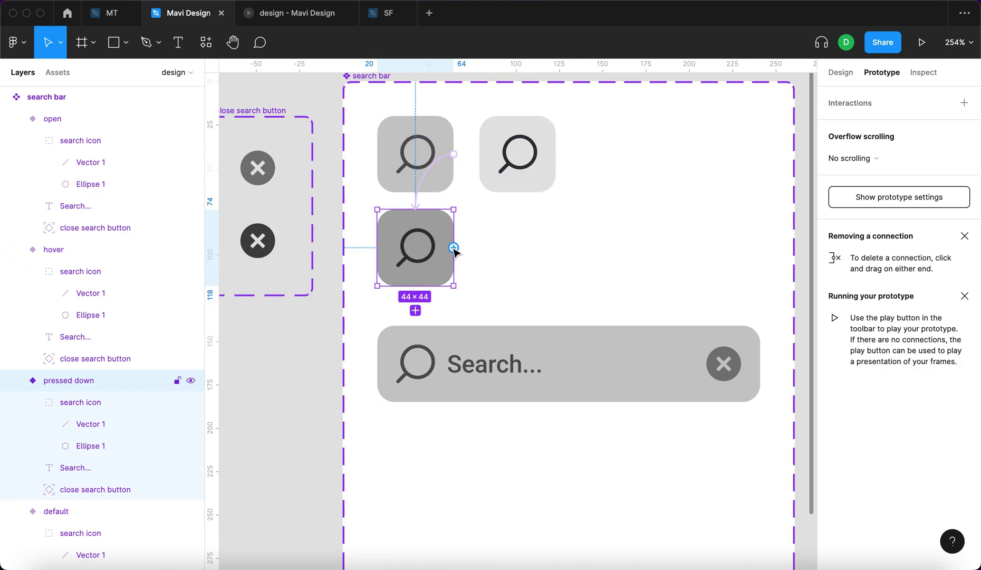
pyautogui.moveTo(455, 251); pyautogui.dragTo(593, 345)
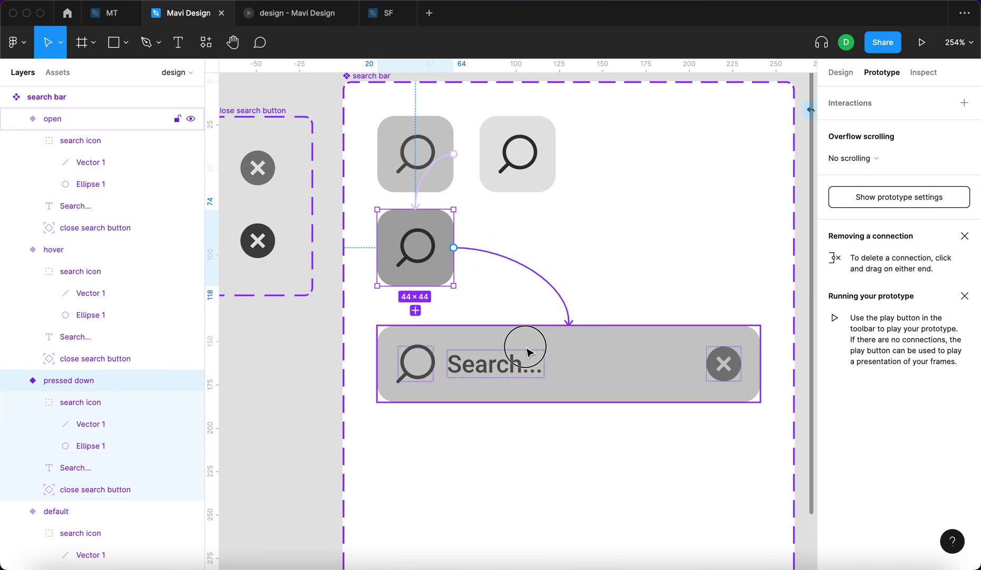
pyautogui.moveTo(527, 351); pyautogui.dragTo(527, 351)
pyautogui.click(696, 158)
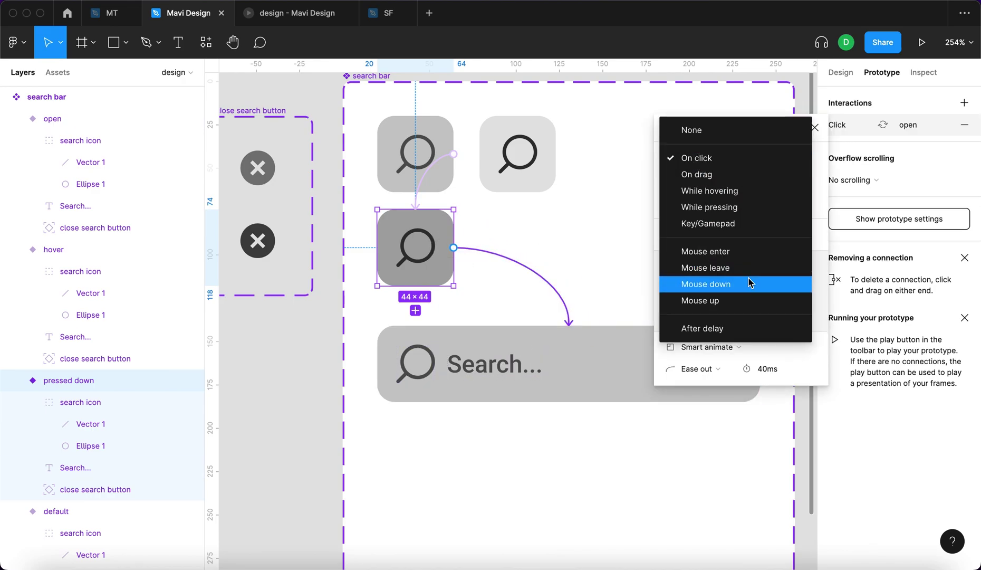
pyautogui.click(749, 300)
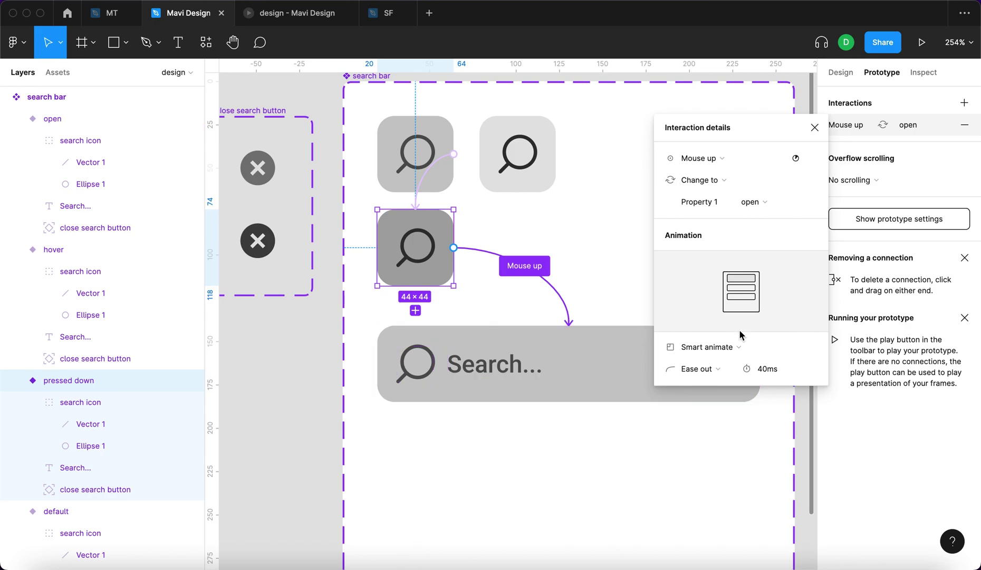
pyautogui.click(814, 127)
pyautogui.press('super+y')
pyautogui.press('super+z')
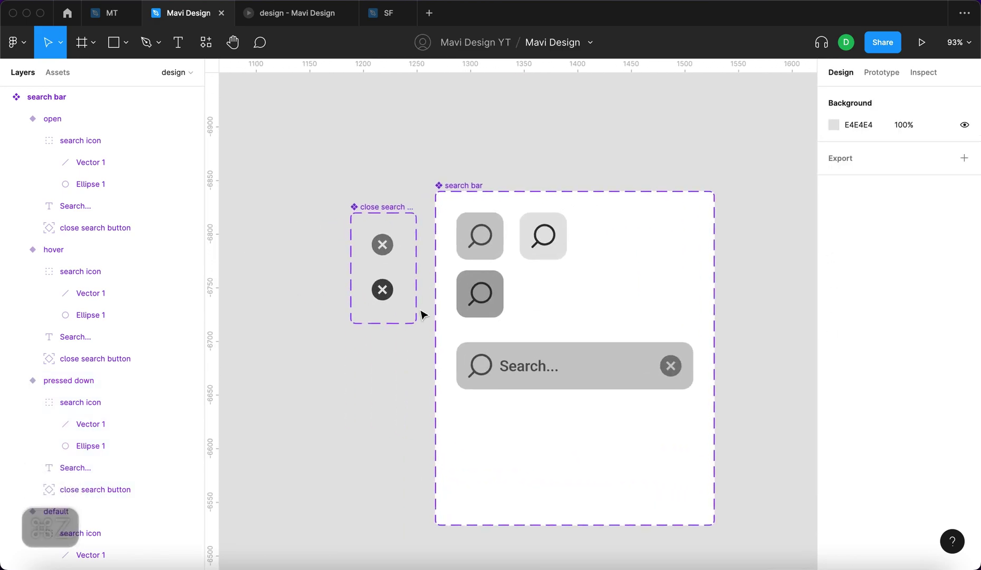
# Step: Add an On click prototype interaction from the open variant's close search button that changes the search bar to default
pyautogui.click(667, 368)
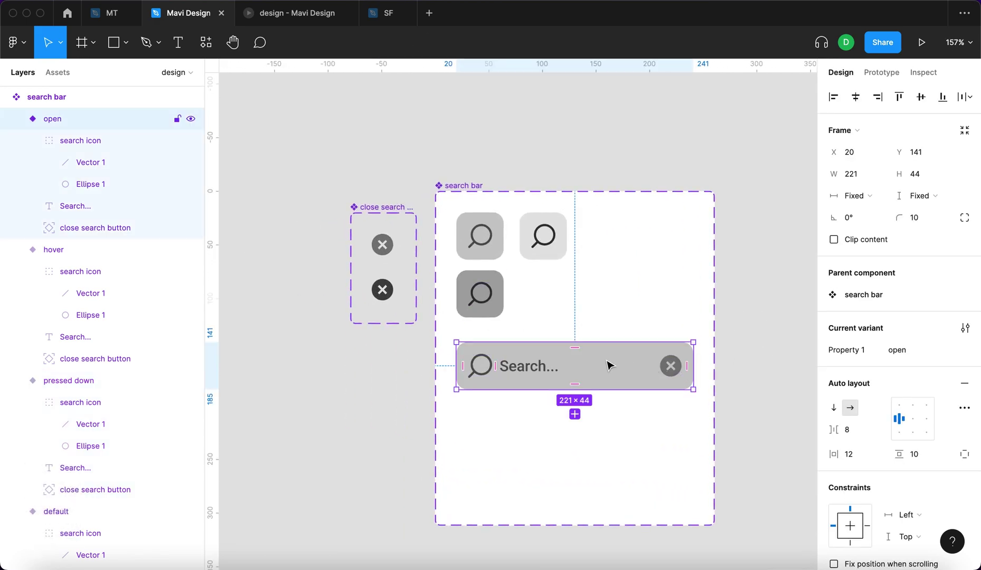
pyautogui.scroll(5, 609, 364)
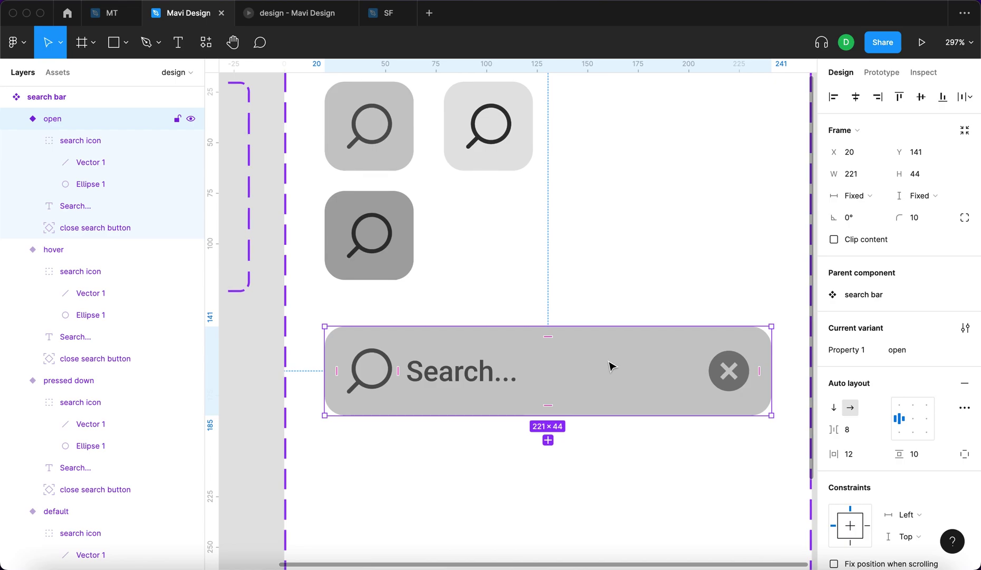
pyautogui.doubleClick(738, 382)
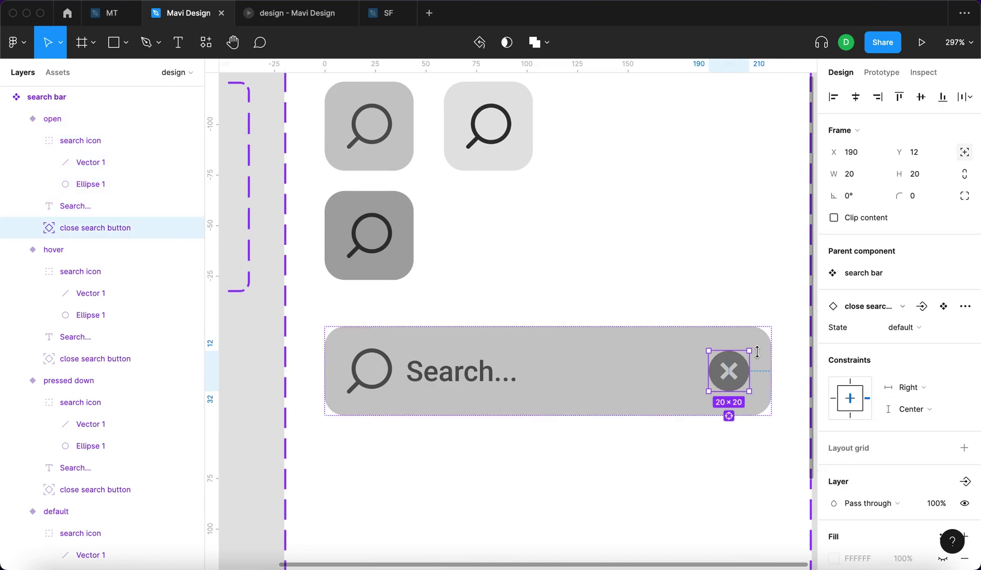
pyautogui.click(873, 78)
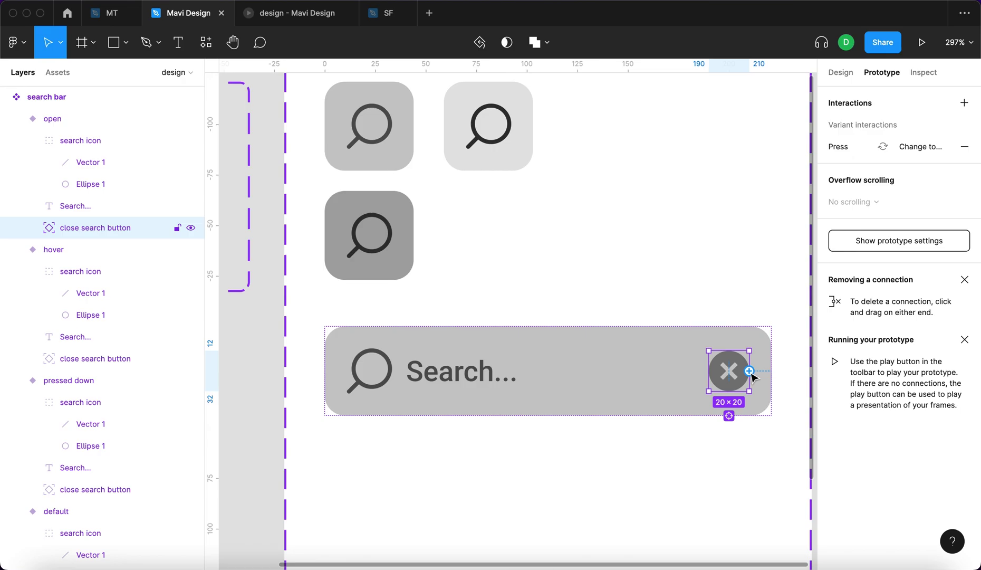
pyautogui.scroll(-6, 751, 373)
pyautogui.scroll(4, 539, 290)
pyautogui.hscroll(3, 544, 317)
pyautogui.moveTo(549, 266); pyautogui.dragTo(762, 405)
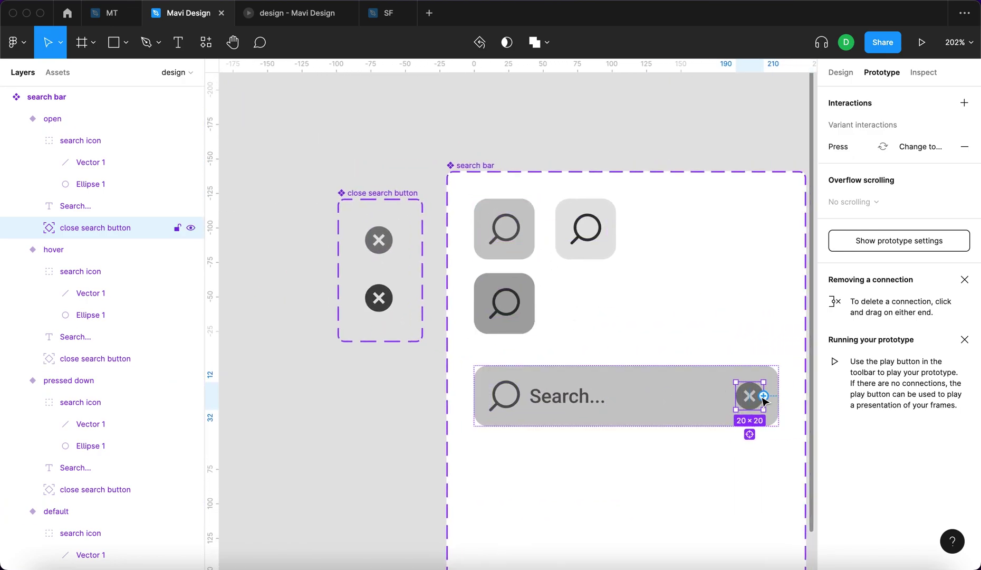
pyautogui.moveTo(763, 395); pyautogui.dragTo(533, 251)
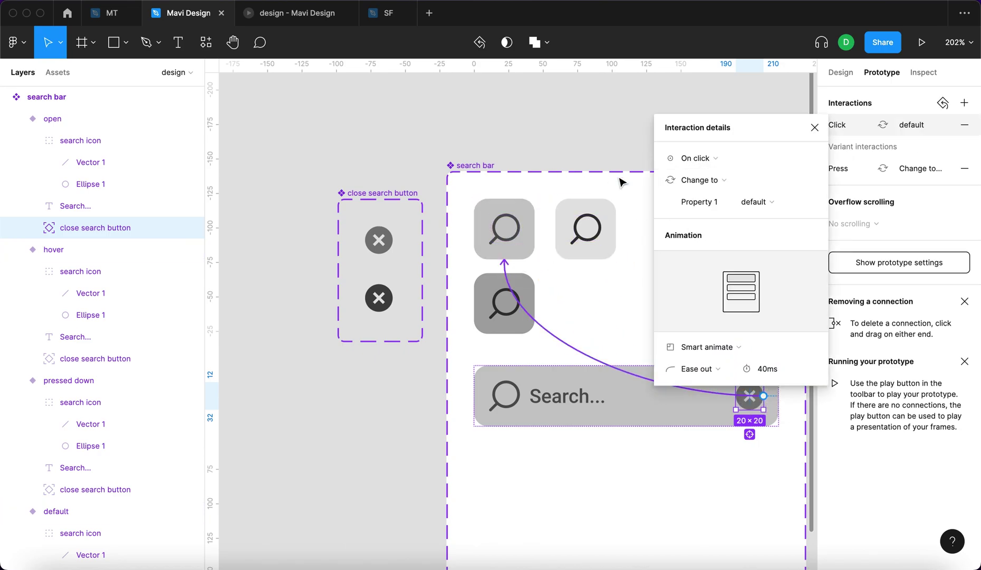
pyautogui.click(635, 204)
# Step: Draw a frame of about 585 × 355 beside the search bar component set
pyautogui.scroll(-5, 588, 209)
pyautogui.hscroll(3, 680, 202)
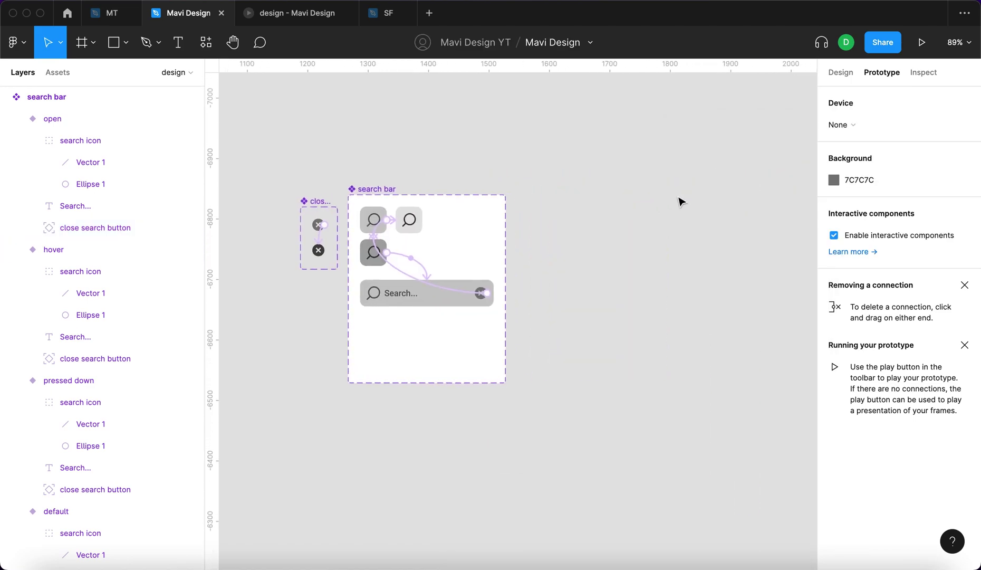
pyautogui.press('f')
pyautogui.moveTo(534, 179); pyautogui.dragTo(790, 351)
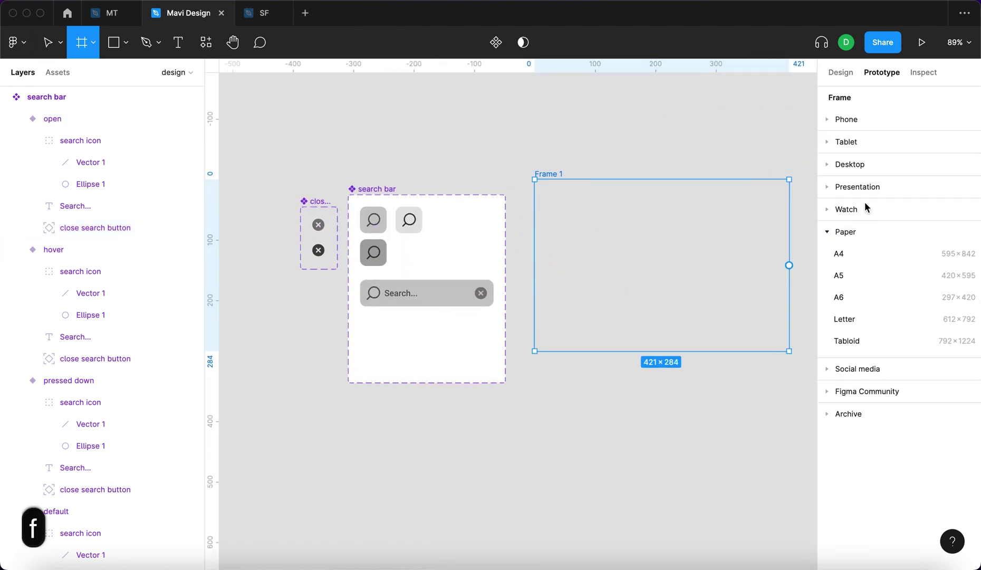
pyautogui.moveTo(790, 260); pyautogui.dragTo(824, 269)
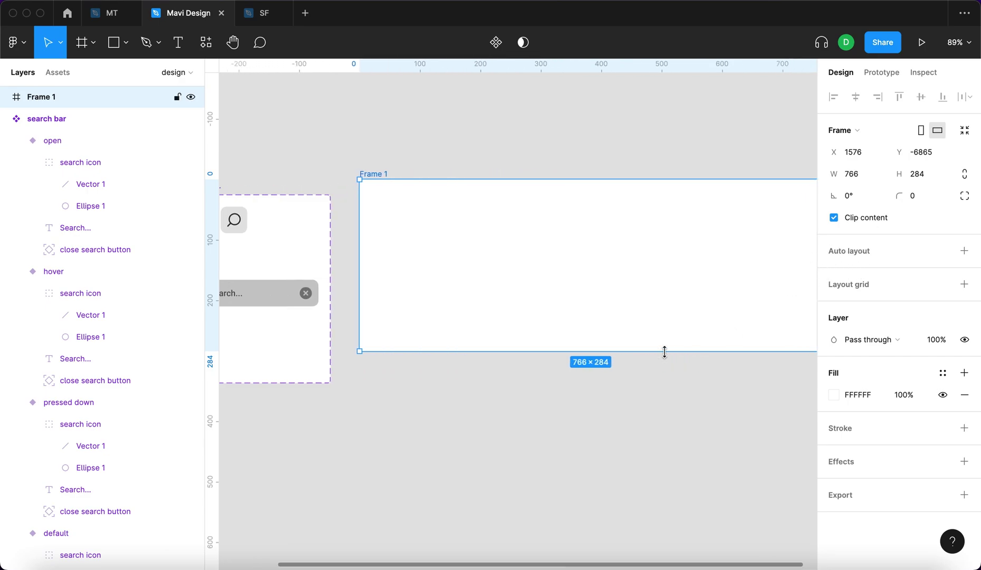
pyautogui.moveTo(663, 351); pyautogui.dragTo(657, 394)
# Step: Rename the new frame as test frame
pyautogui.doubleClick(547, 296)
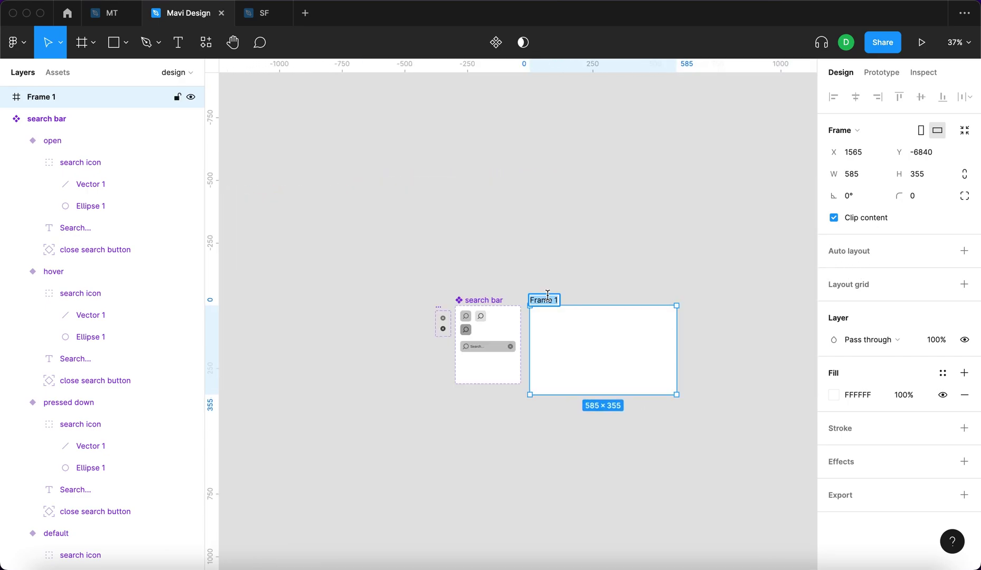
pyautogui.write('test frame')
pyautogui.press('Return')
# Step: Place an instance of the search bar component in the test frame and centre it horizontally and vertically
pyautogui.click(52, 71)
pyautogui.moveTo(53, 195); pyautogui.dragTo(575, 335)
pyautogui.scroll(5, 573, 333)
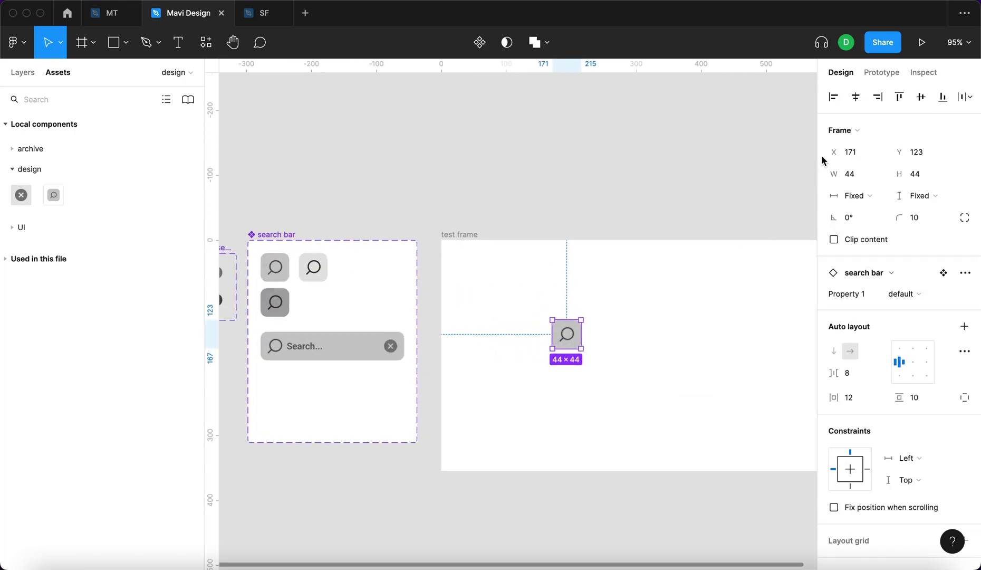
pyautogui.click(921, 97)
pyautogui.click(856, 102)
pyautogui.click(712, 224)
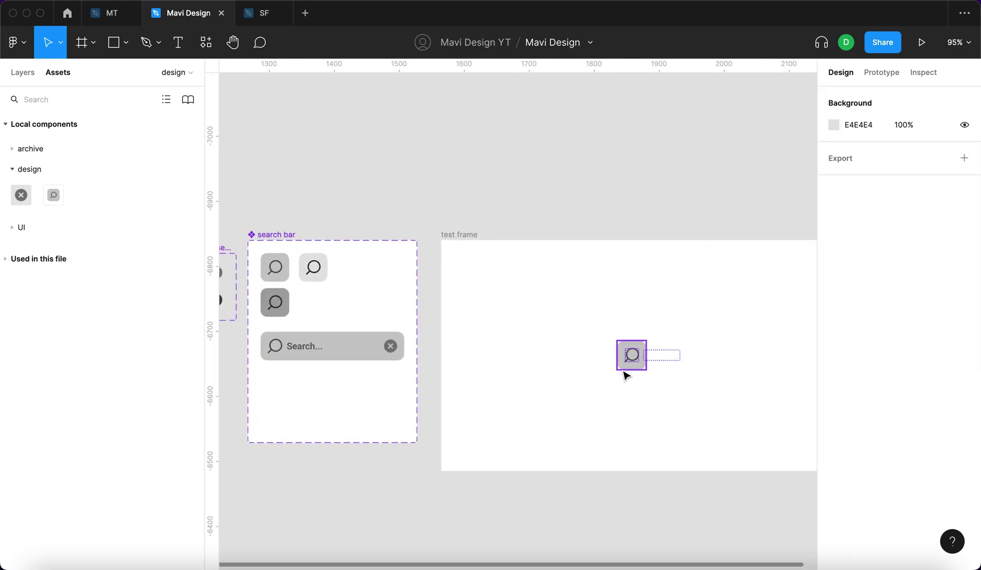
# Step: Run the test frame as a prototype and try out the search button
pyautogui.click(922, 42)
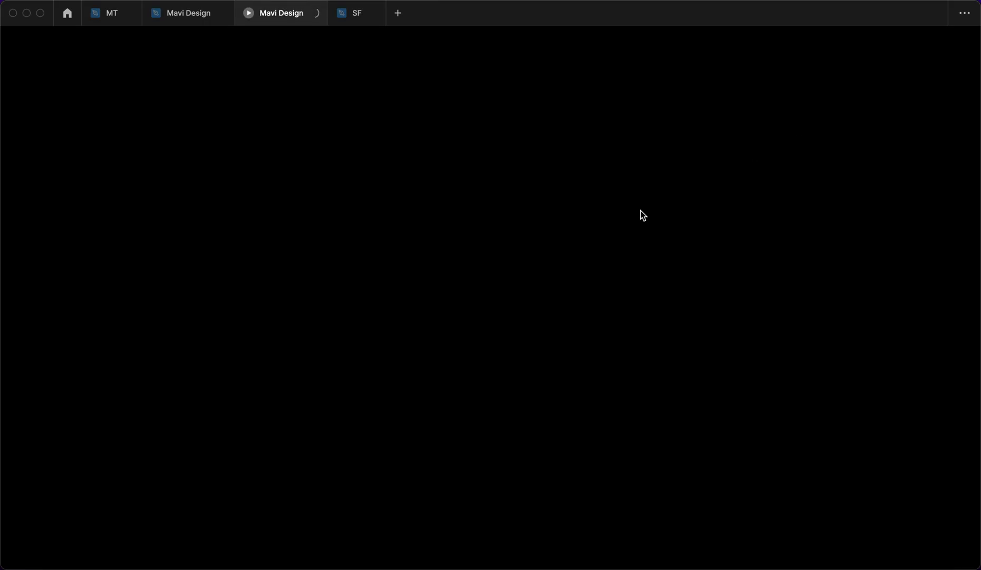
pyautogui.click(920, 44)
pyautogui.click(875, 84)
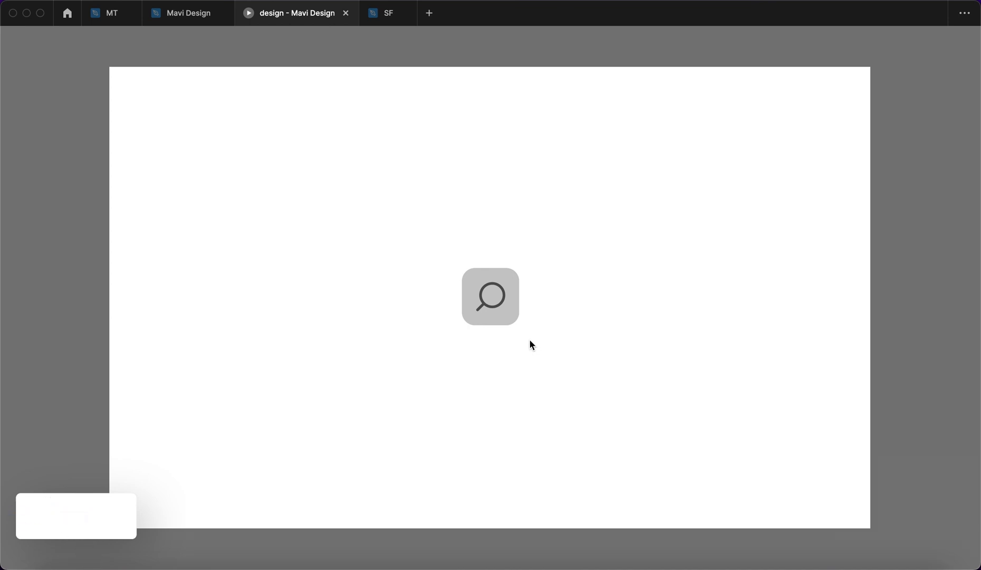
pyautogui.click(511, 318)
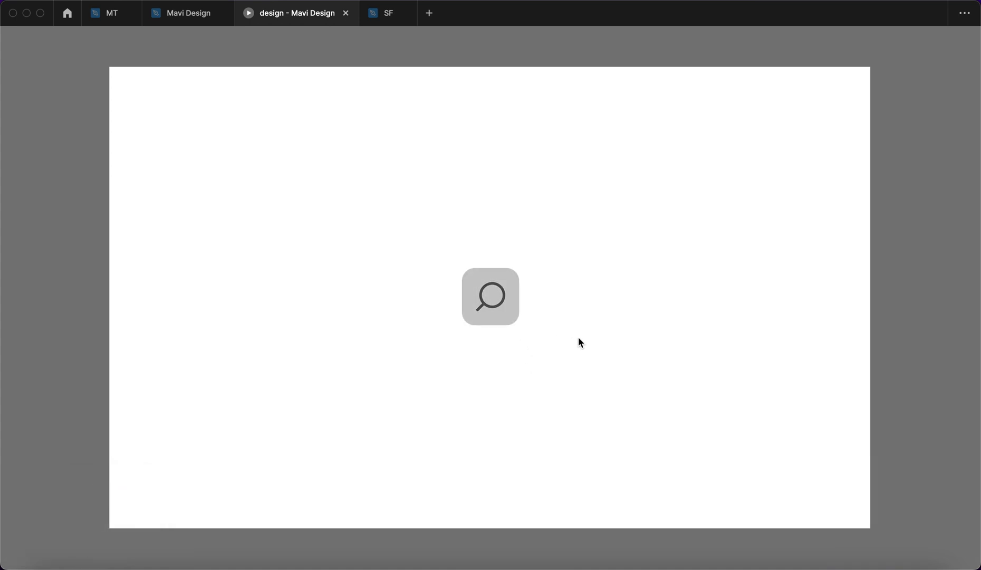
# Step: Return to the design file and delete the While pressing connection from the default variant to the pressed down variant
pyautogui.click(193, 14)
pyautogui.scroll(6, 285, 277)
pyautogui.hscroll(-3, 703, 142)
pyautogui.click(881, 72)
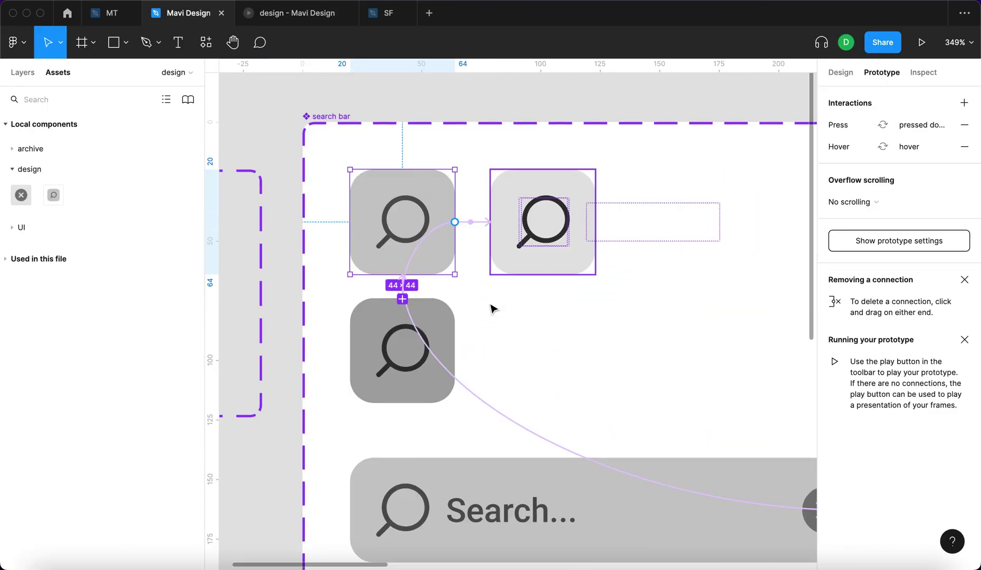
pyautogui.keyDown('ctrl'); pyautogui.scroll(10, 364, 274); pyautogui.keyUp('ctrl')
pyautogui.click(525, 374)
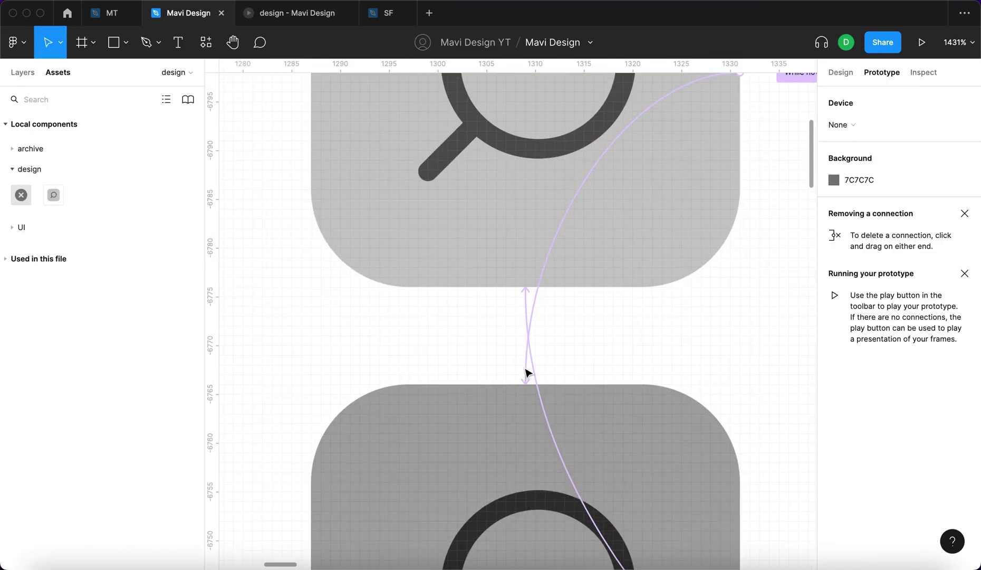
pyautogui.click(526, 374)
pyautogui.press('BackSpace')
# Step: Add a prototype interaction that changes the hover variant to pressed down with the While pressing trigger
pyautogui.keyDown('ctrl'); pyautogui.scroll(-5, 595, 276); pyautogui.keyUp('ctrl')
pyautogui.click(675, 209)
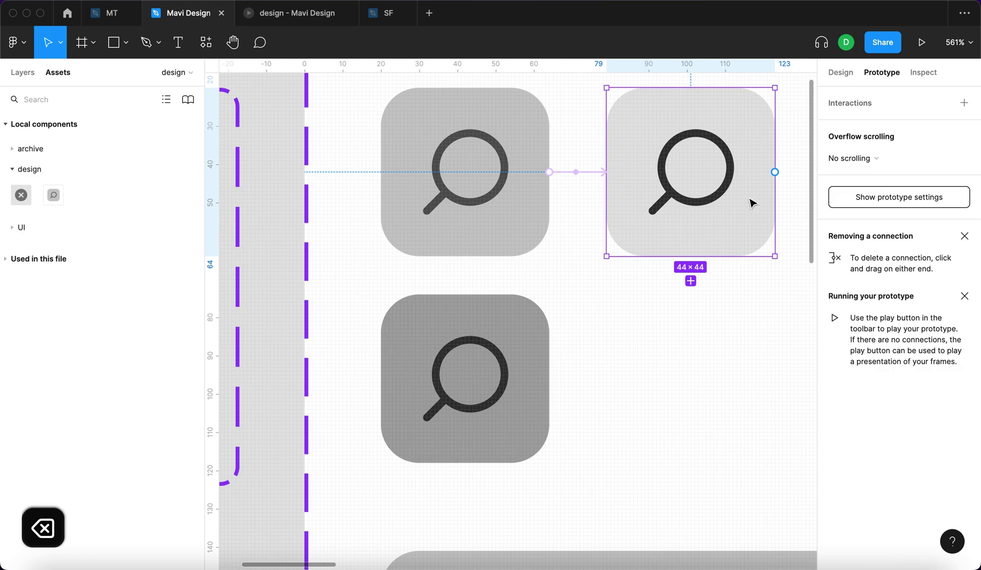
pyautogui.moveTo(775, 173); pyautogui.dragTo(521, 376)
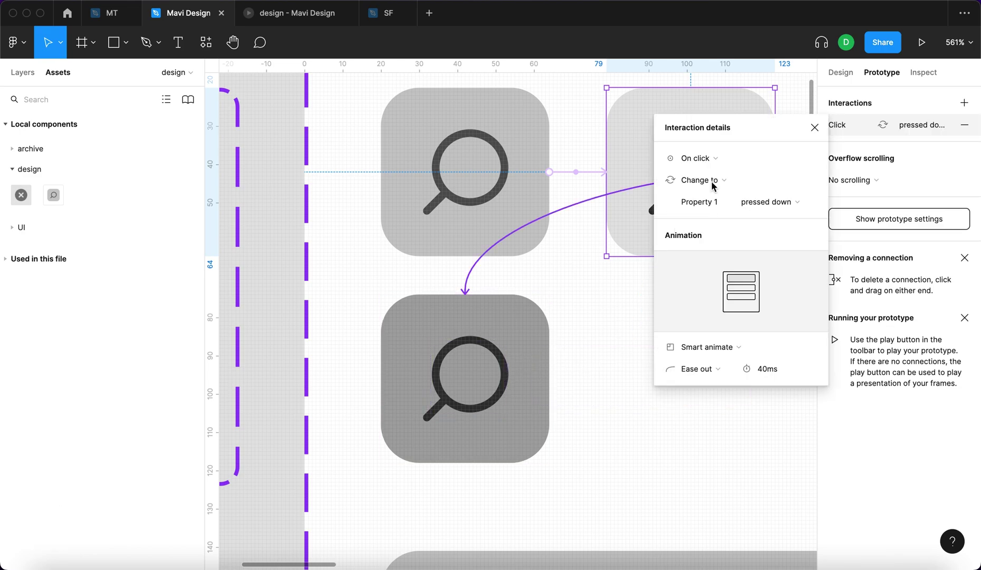
pyautogui.click(707, 160)
pyautogui.click(706, 208)
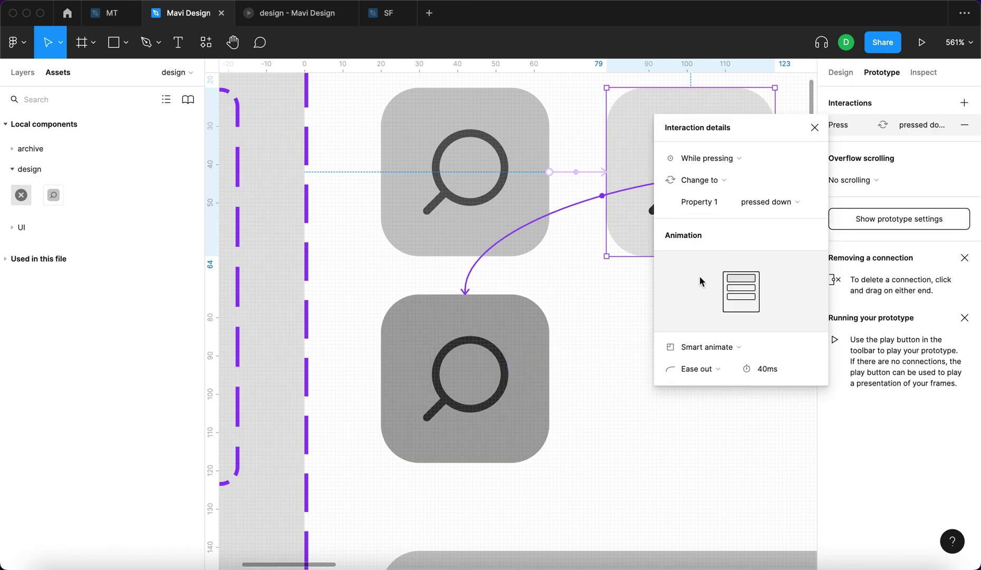
# Step: Switch to the running prototype and test pressing the search button again
pyautogui.keyDown('ctrl'); pyautogui.scroll(-4, 594, 271); pyautogui.keyUp('ctrl')
pyautogui.click(294, 16)
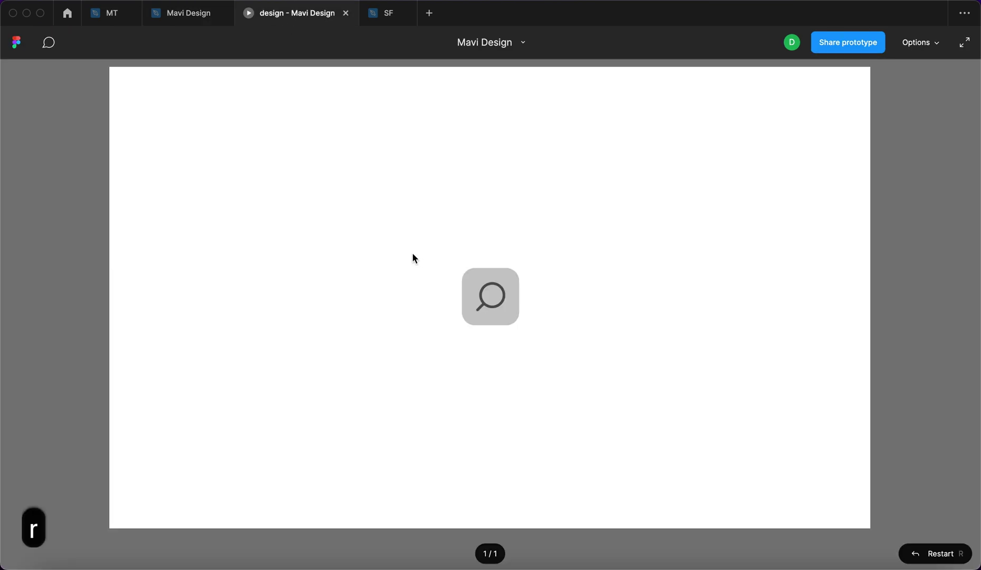
pyautogui.click(513, 291)
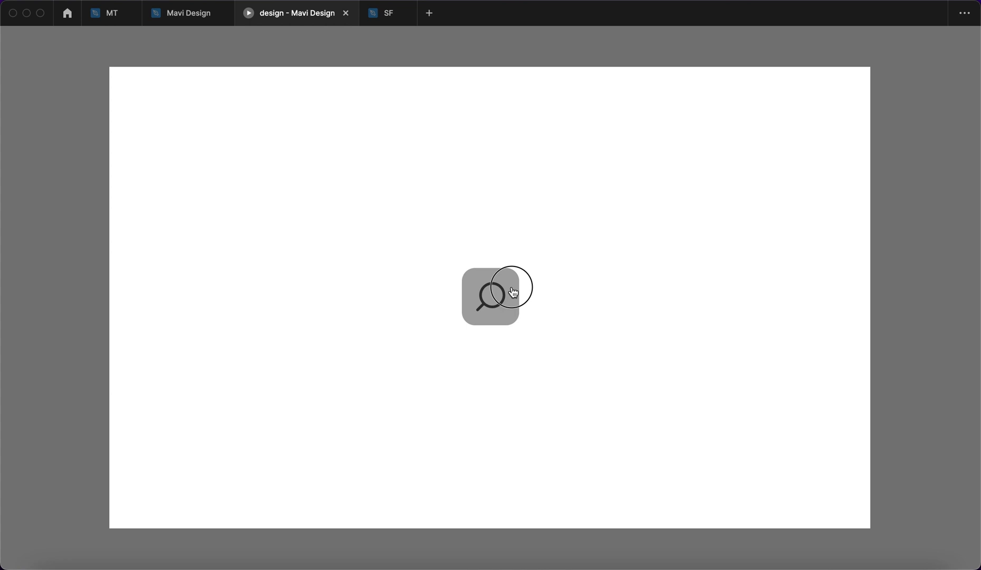
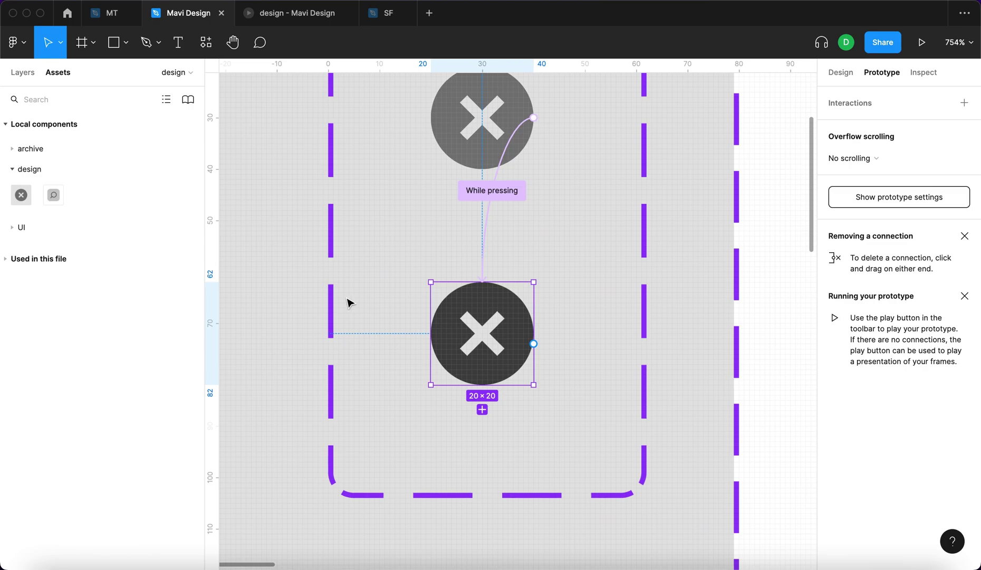
# Step: Add a prototype interaction that changes the darker close search button variant to default with the Mouse up trigger
pyautogui.scroll(-5, 347, 303)
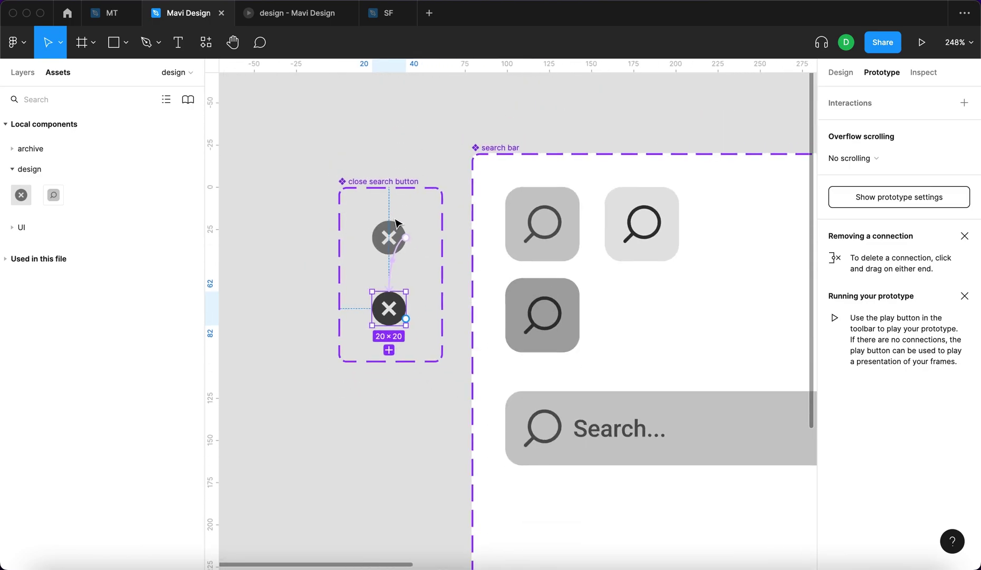
pyautogui.click(323, 252)
pyautogui.scroll(4, 373, 290)
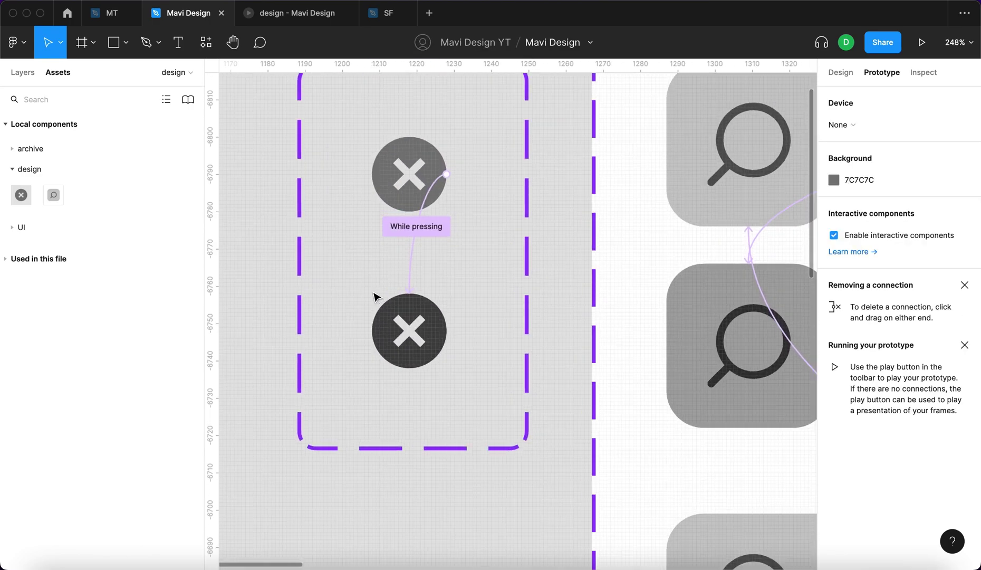
pyautogui.click(398, 356)
pyautogui.moveTo(447, 342); pyautogui.dragTo(414, 176)
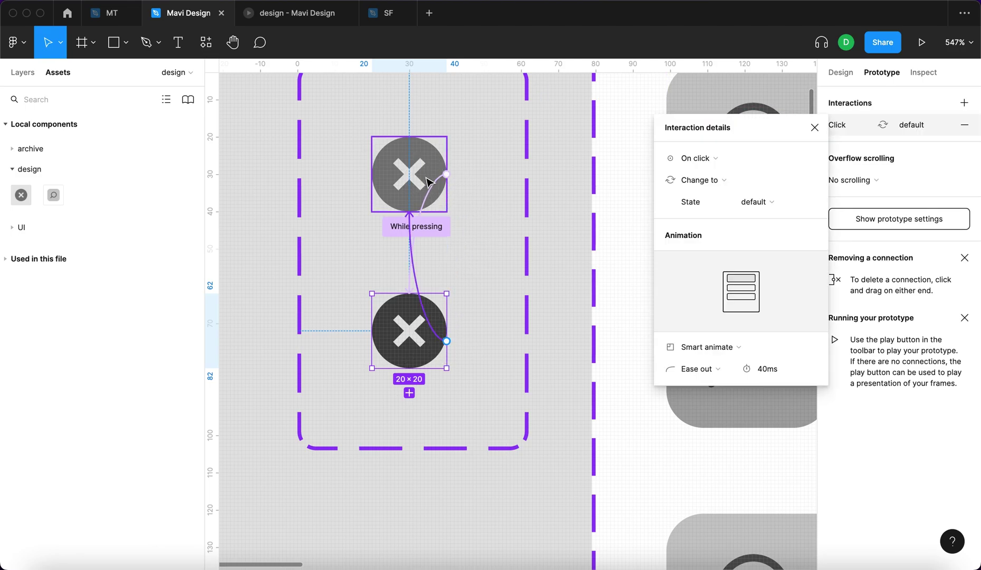
pyautogui.click(718, 158)
pyautogui.click(722, 300)
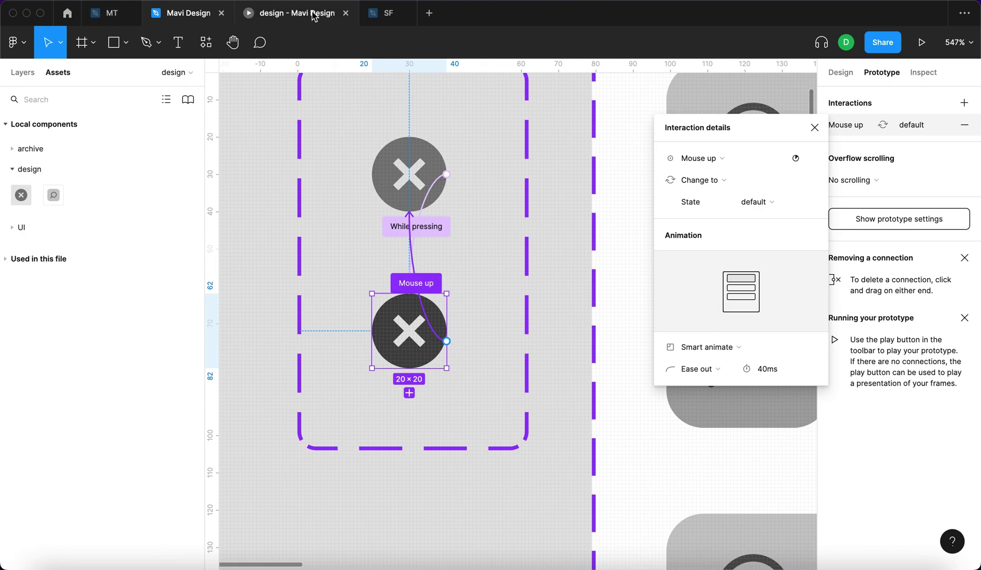
# Step: Test opening the search bar and using its close button in the running prototype
pyautogui.click(312, 16)
pyautogui.click(502, 320)
pyautogui.click(724, 299)
pyautogui.click(725, 305)
pyautogui.click(725, 304)
pyautogui.click(725, 305)
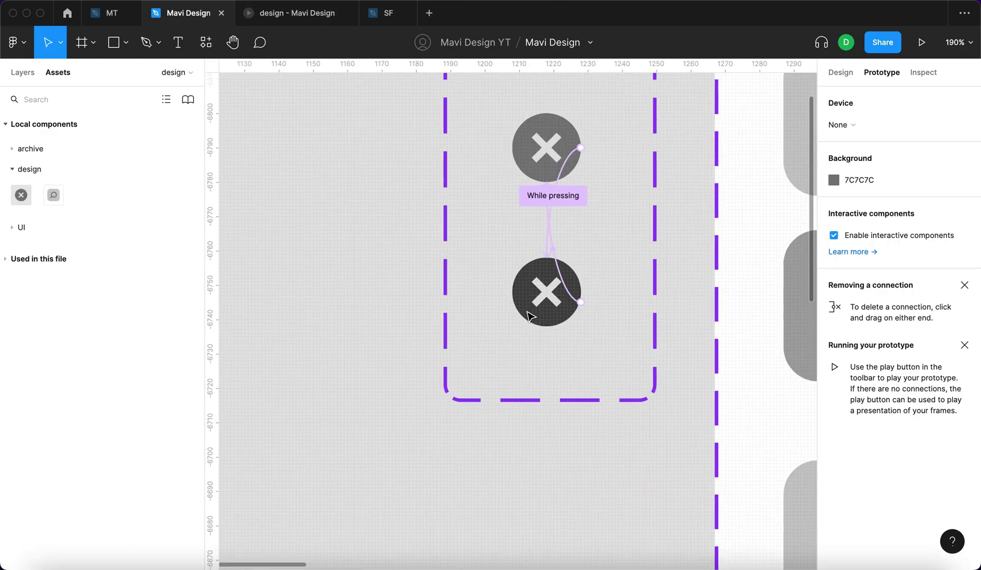
# Step: Delete the prototype connection from the darker close search button variant back to the default one
pyautogui.hscroll(5, 529, 315)
pyautogui.scroll(-3, 529, 315)
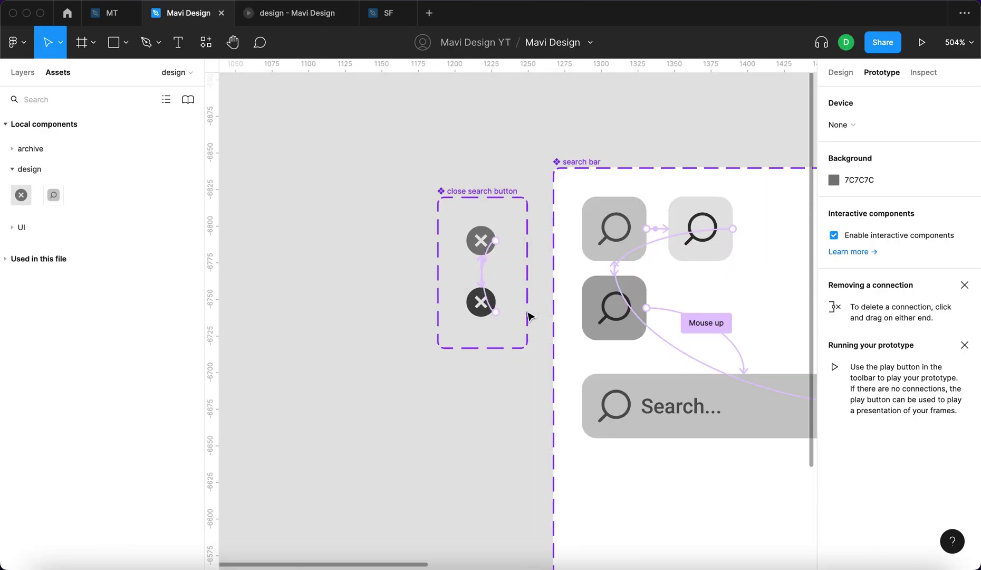
pyautogui.scroll(3, 529, 315)
pyautogui.scroll(5, 346, 255)
pyautogui.click(386, 274)
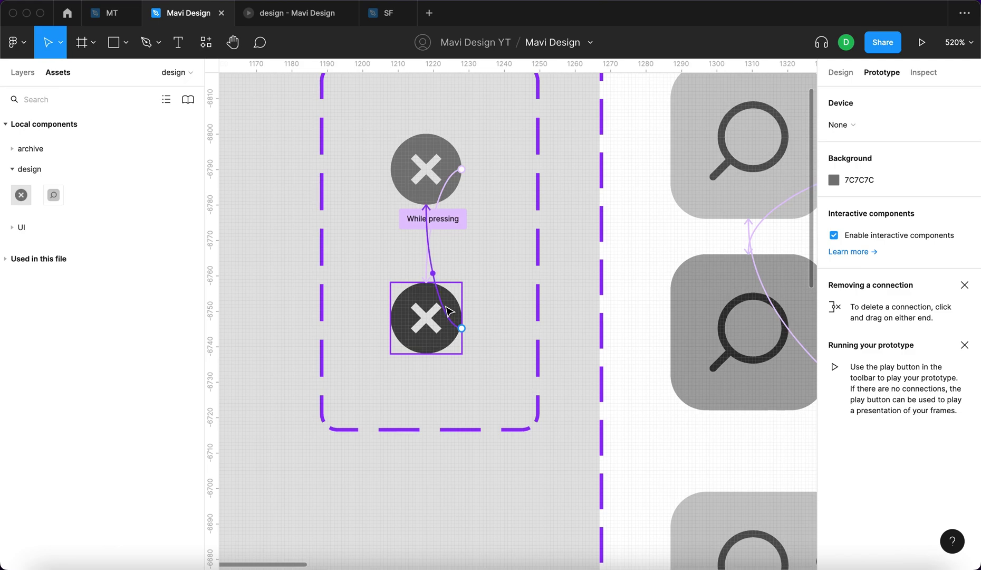
pyautogui.press('BackSpace')
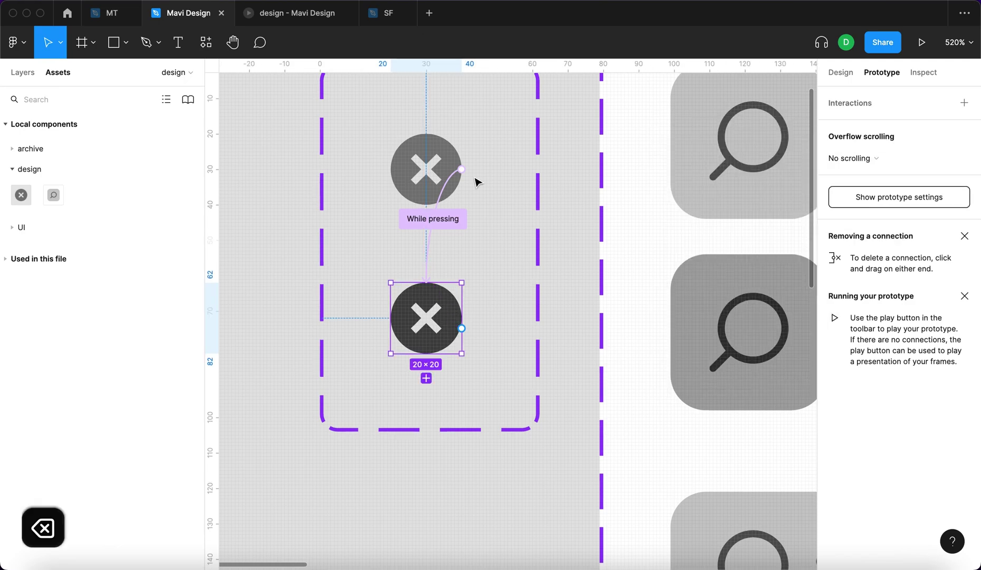
# Step: Change the trigger of the default close search button's interaction to While hovering
pyautogui.click(433, 250)
pyautogui.click(429, 250)
pyautogui.click(728, 153)
pyautogui.click(724, 142)
pyautogui.click(594, 146)
# Step: Restart the prototype to test opening the search bar and pressing its close button, and close the prototype
pyautogui.click(296, 12)
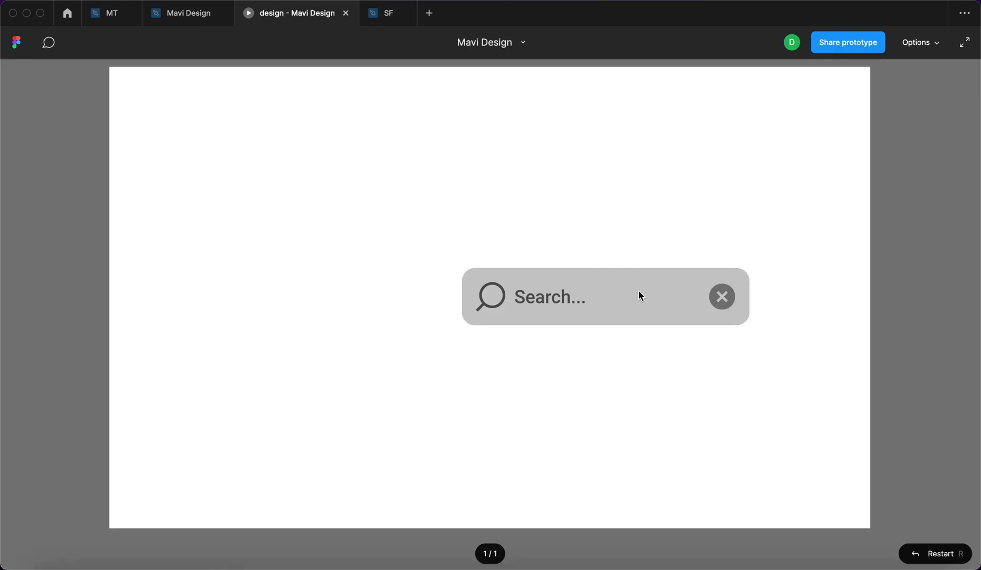
pyautogui.press('r')
pyautogui.press('r')
pyautogui.press('r')
pyautogui.click(489, 290)
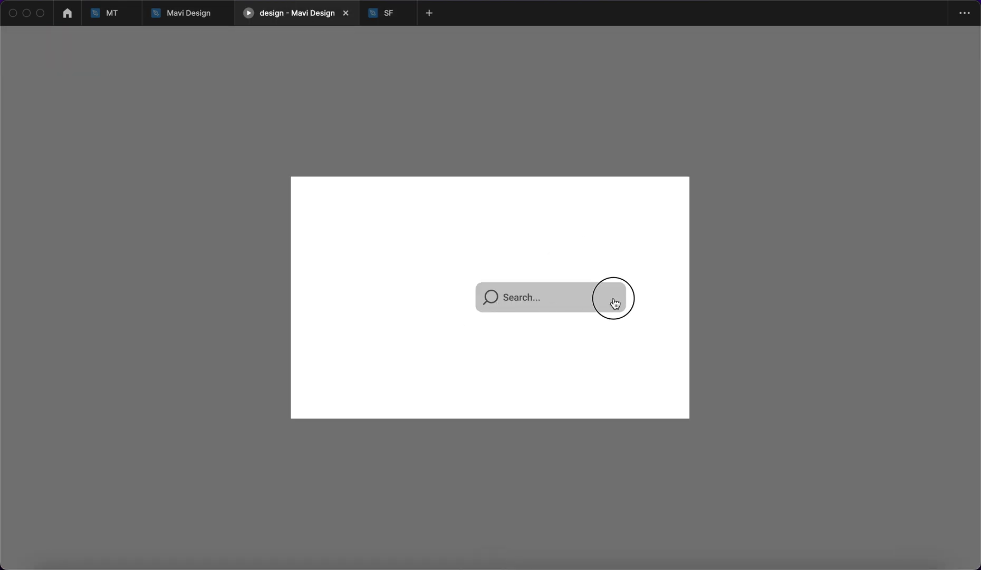
pyautogui.press('super+w')
pyautogui.click(179, 13)
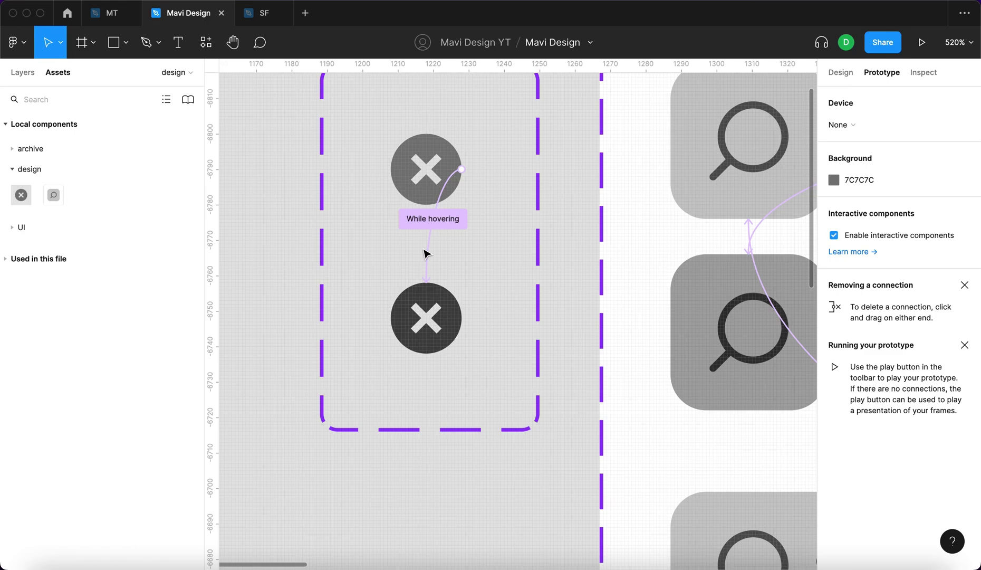
pyautogui.click(428, 266)
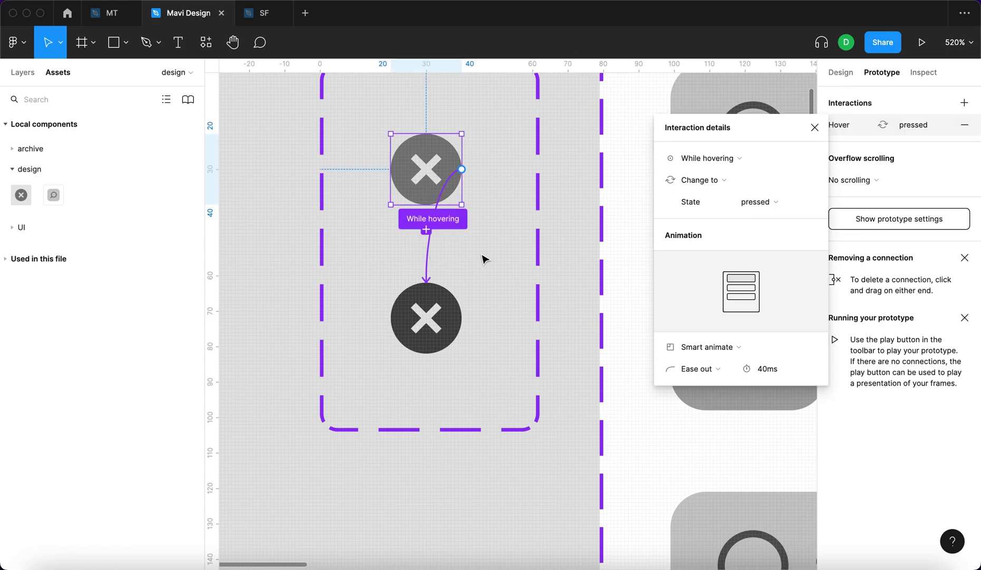
pyautogui.press('BackSpace')
pyautogui.click(426, 318)
pyautogui.press('super+y')
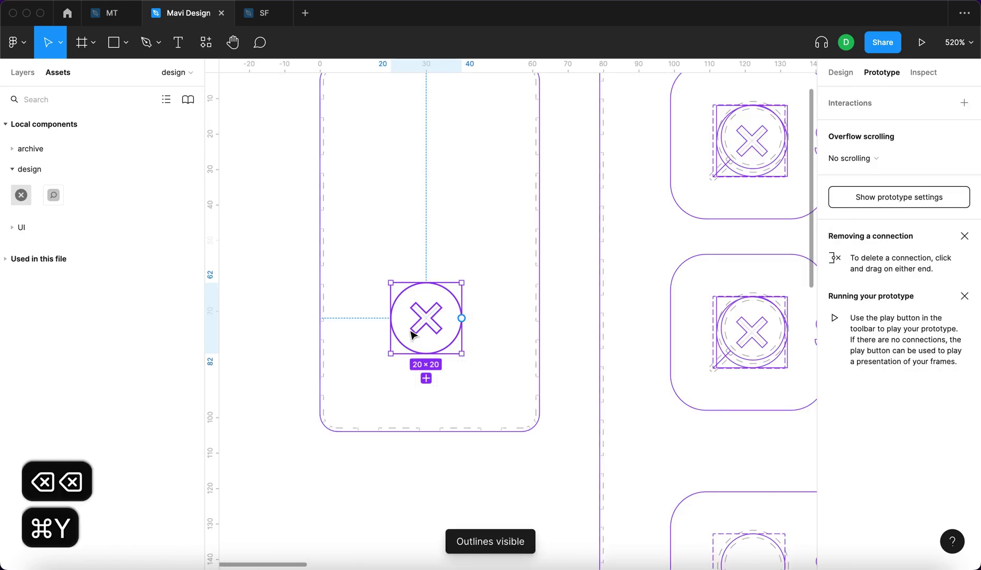
pyautogui.press('super+y')
pyautogui.scroll(-5, 429, 281)
pyautogui.click(430, 281)
pyautogui.press('BackSpace')
# Step: Delete the close search button's While pressing interaction and its darker pressed variant
pyautogui.click(422, 240)
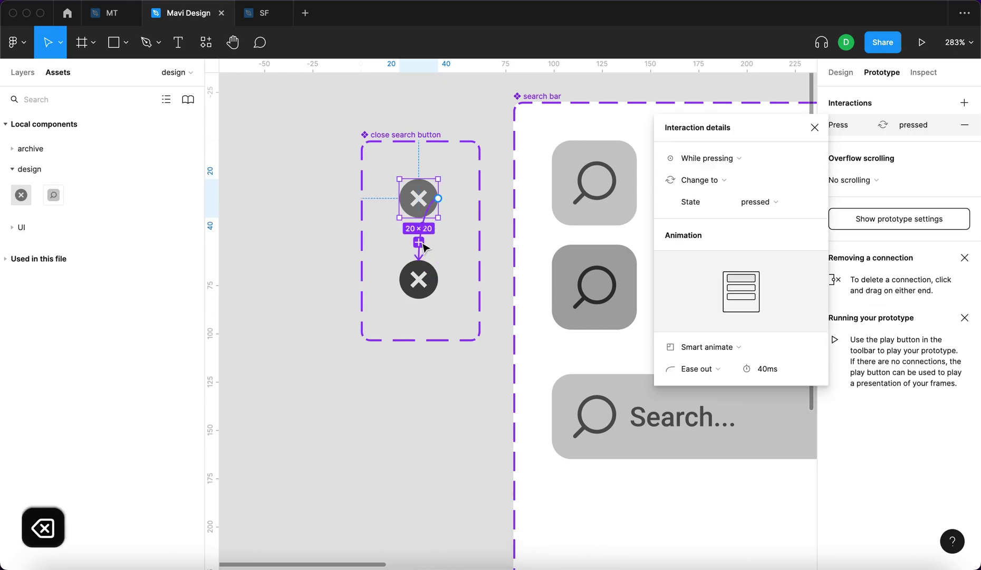
pyautogui.press('BackSpace')
pyautogui.click(419, 280)
pyautogui.press('BackSpace')
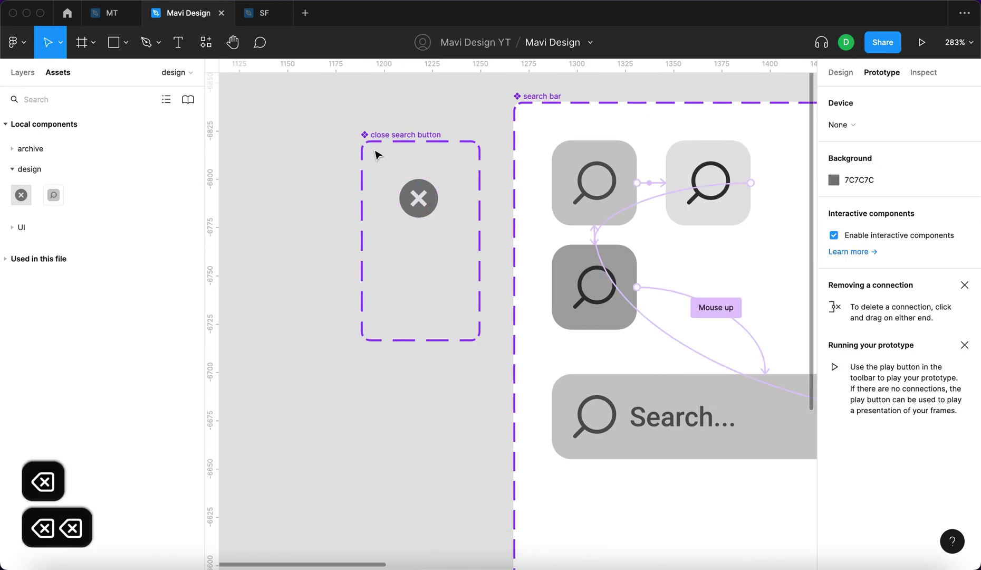
# Step: Run the prototype and set its scaling to Fill screen
pyautogui.press('alt+super+Return')
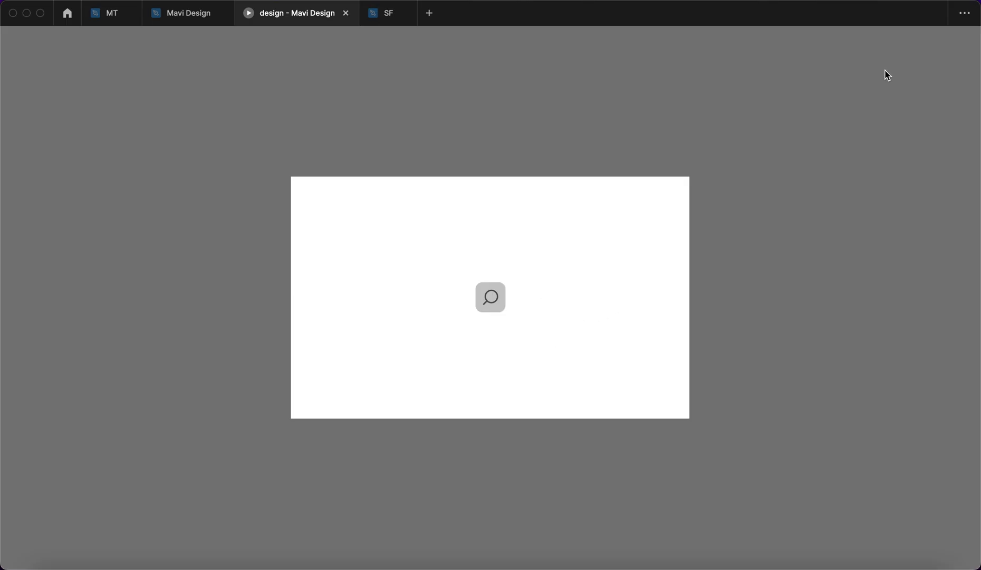
pyautogui.click(920, 42)
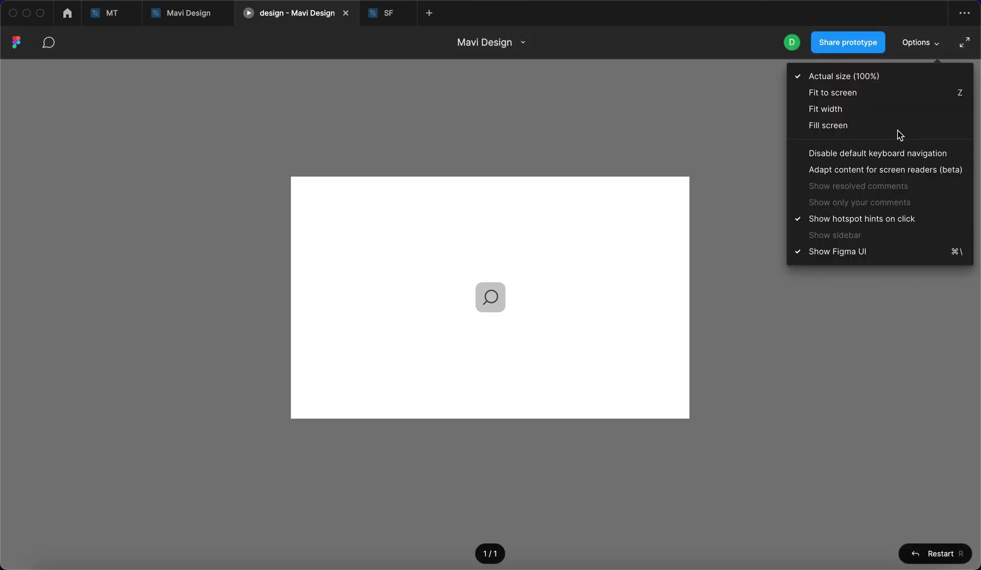
pyautogui.click(880, 125)
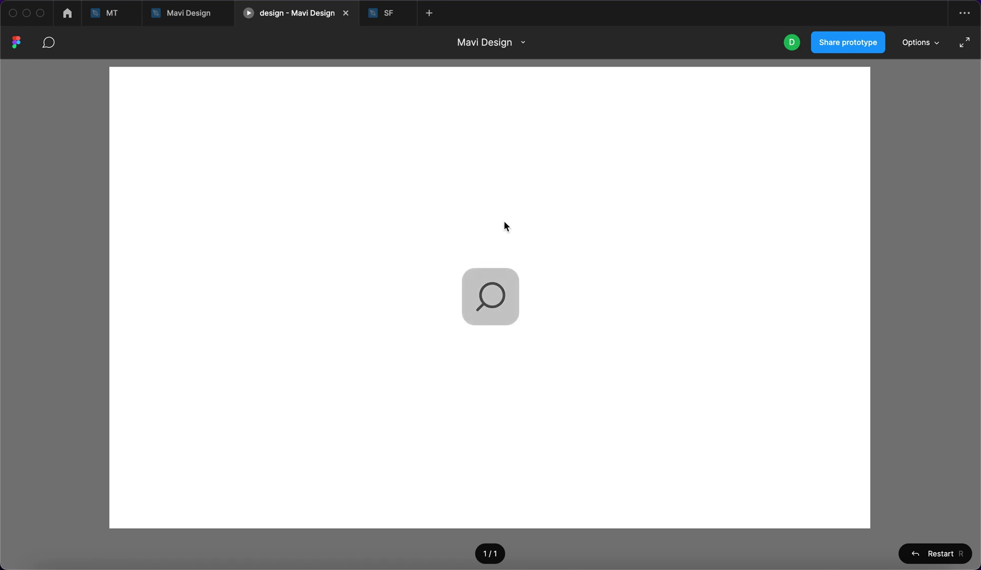
# Step: Test opening and closing the search bar repeatedly with the search button and the close button
pyautogui.click(512, 288)
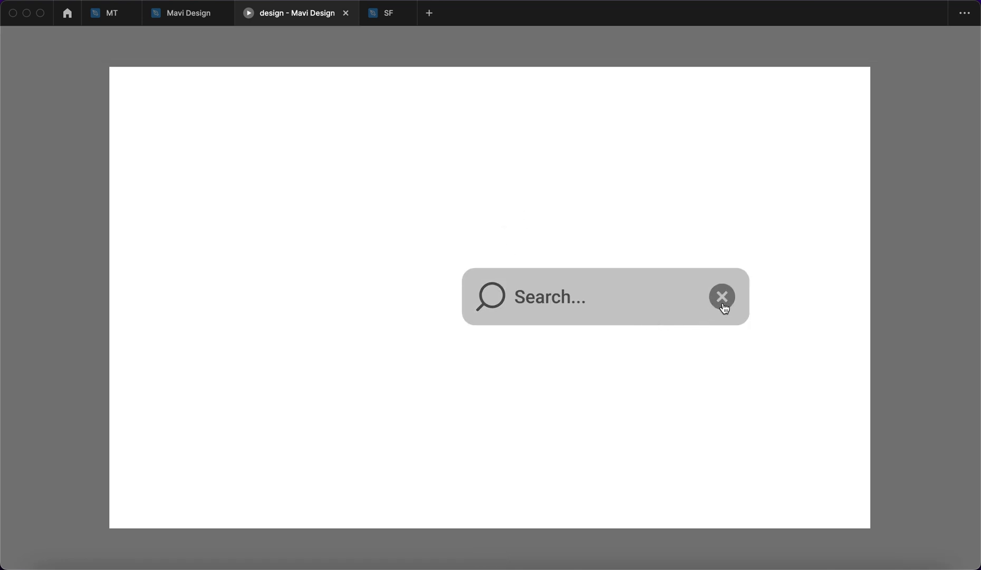
pyautogui.click(723, 301)
pyautogui.click(495, 311)
pyautogui.click(727, 303)
pyautogui.click(499, 318)
pyautogui.click(728, 302)
pyautogui.click(516, 310)
pyautogui.click(721, 303)
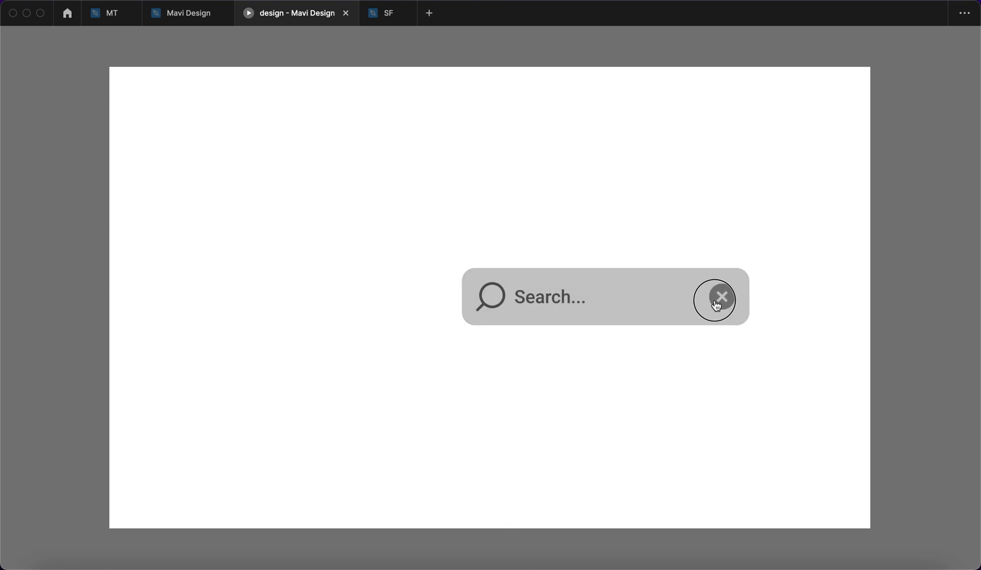
pyautogui.click(715, 301)
pyautogui.click(479, 313)
pyautogui.click(724, 296)
# Step: Return to the design file and set the close button's On click transition to the default variant to 100 ms
pyautogui.click(195, 13)
pyautogui.click(654, 322)
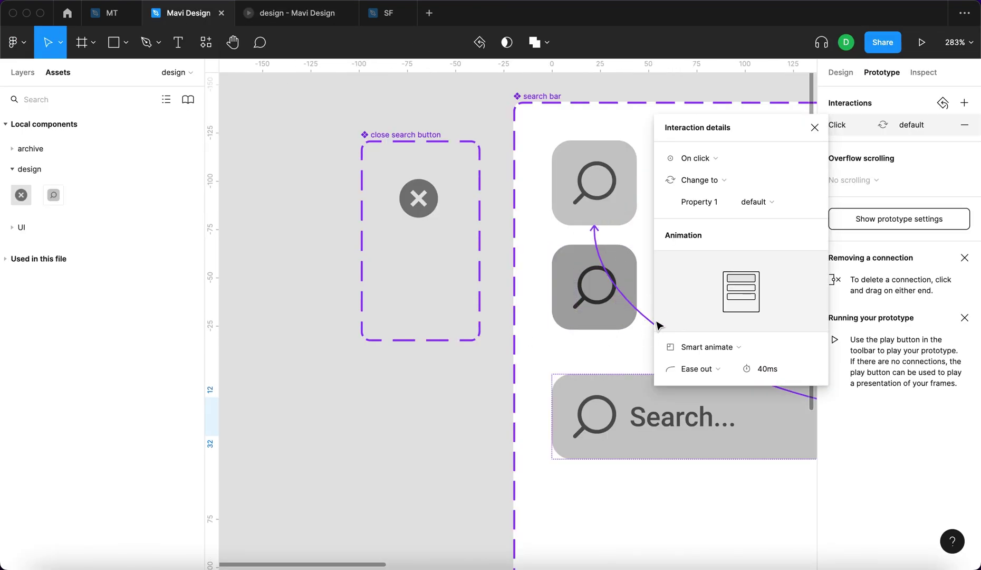
pyautogui.hscroll(6, 473, 352)
pyautogui.click(766, 376)
pyautogui.write('1000')
pyautogui.press('Return')
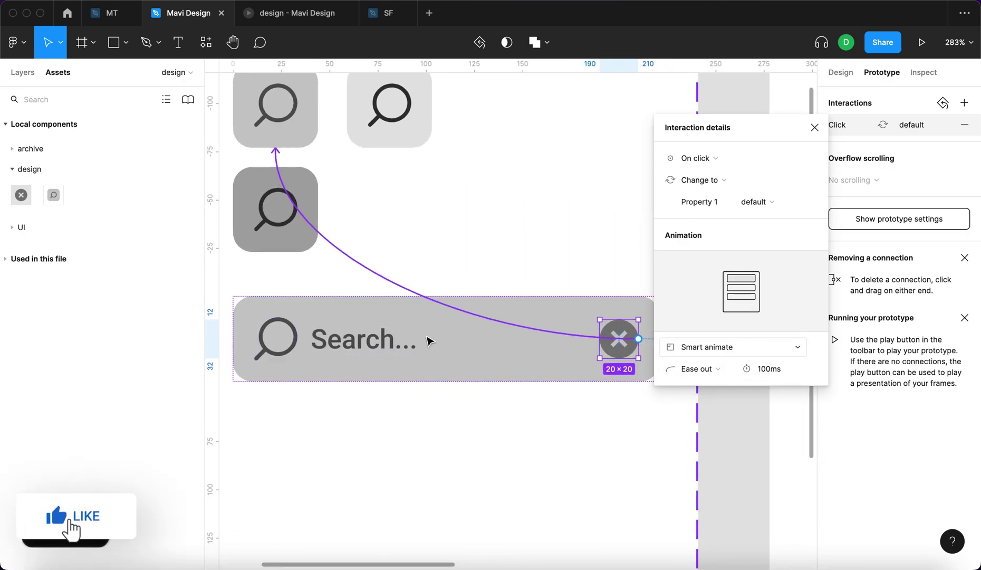
# Step: Set the pressed down variant's Mouse up transition to open to 200 ms and test closing and reopening the search bar in the prototype
pyautogui.click(260, 240)
pyautogui.click(424, 251)
pyautogui.click(770, 372)
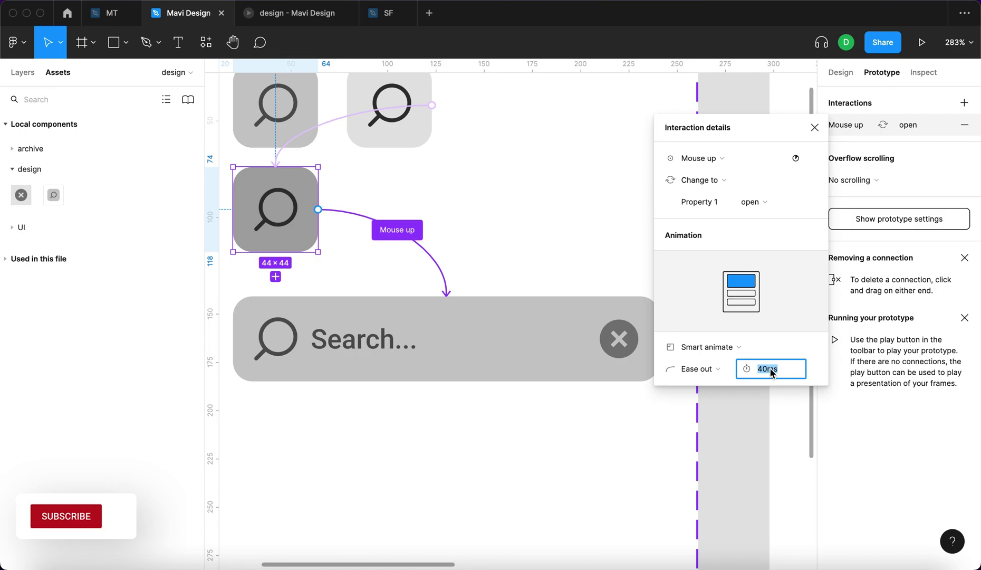
pyautogui.write('200')
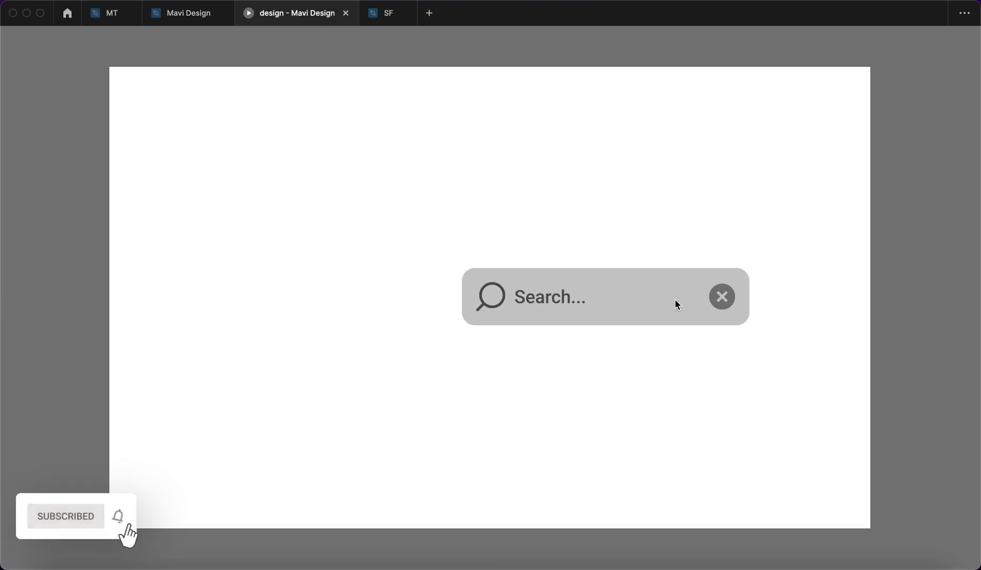
pyautogui.click(721, 297)
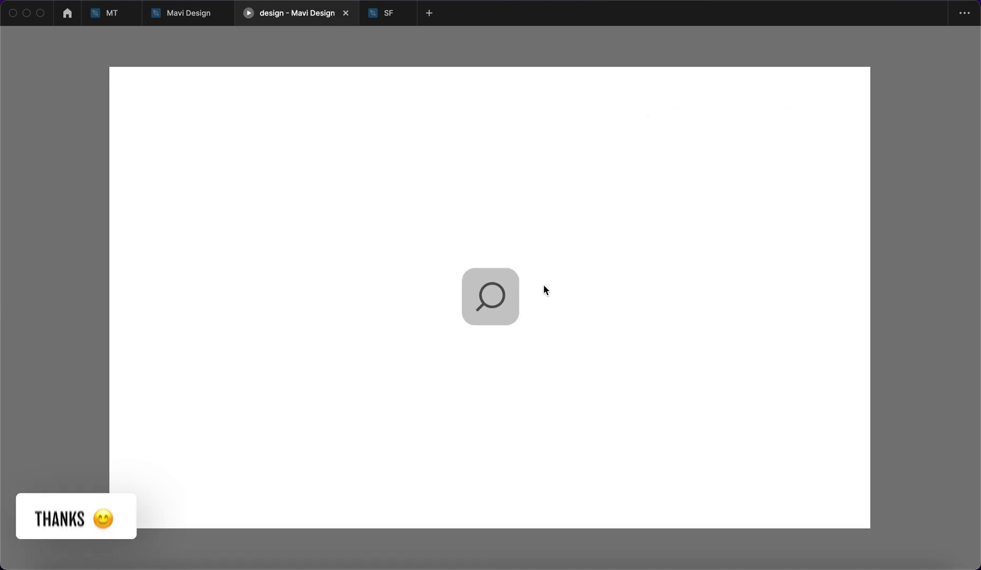
pyautogui.click(492, 314)
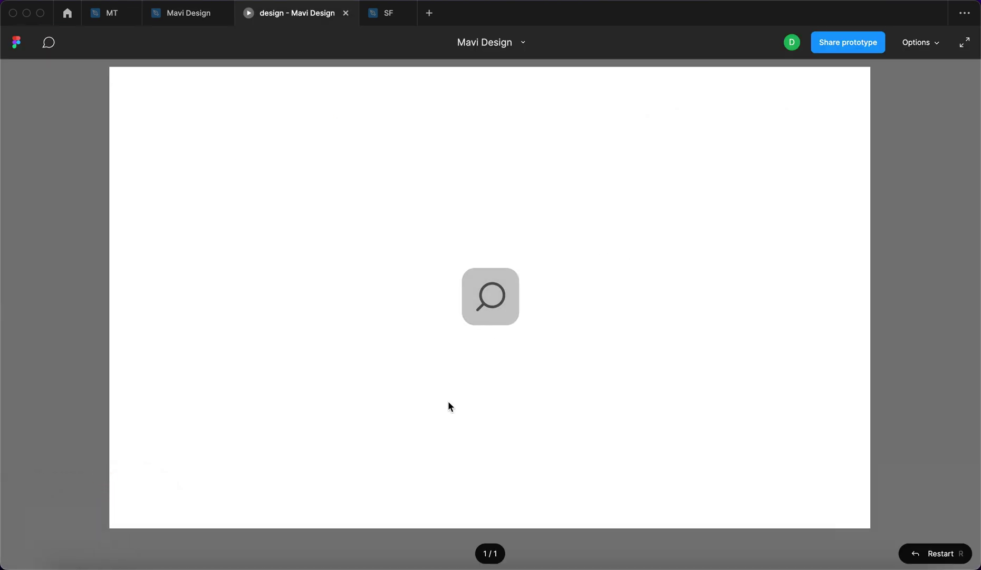